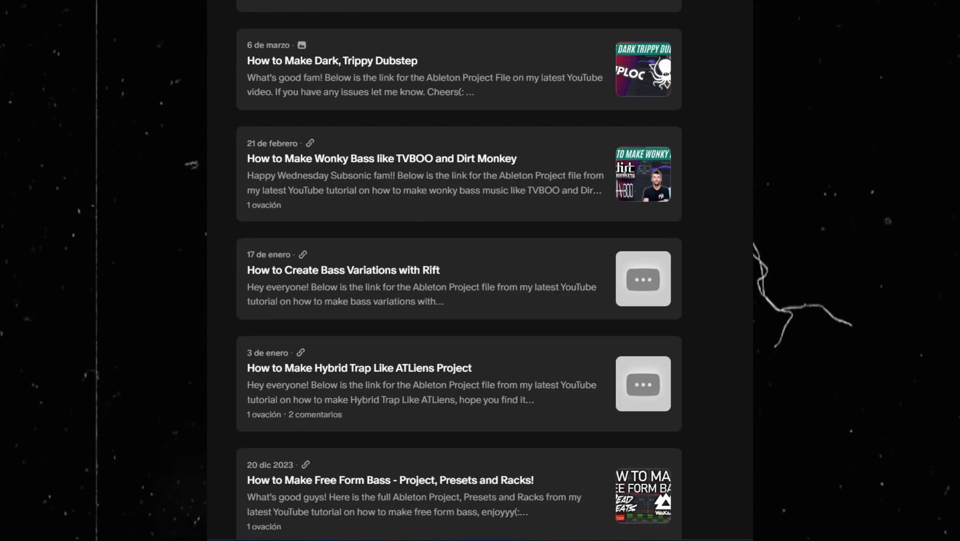
{"action": "scroll", "coordinate": [459, 271], "scroll_direction": "down", "scroll_amount": 3}
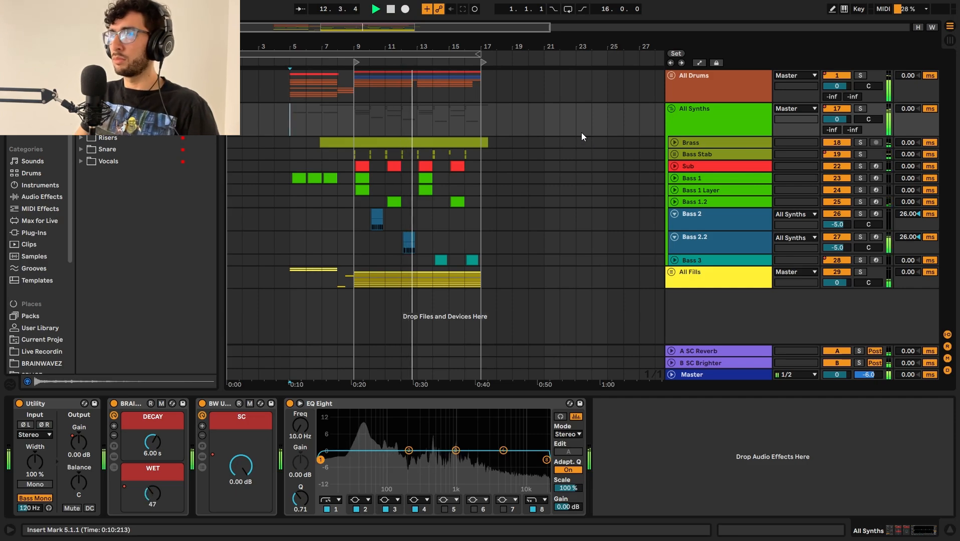
Step: Fold the synth tracks and stop playback with the insert marker placed at bar 5
{"action": "left_click", "coordinate": [675, 216], "text": "alt"}
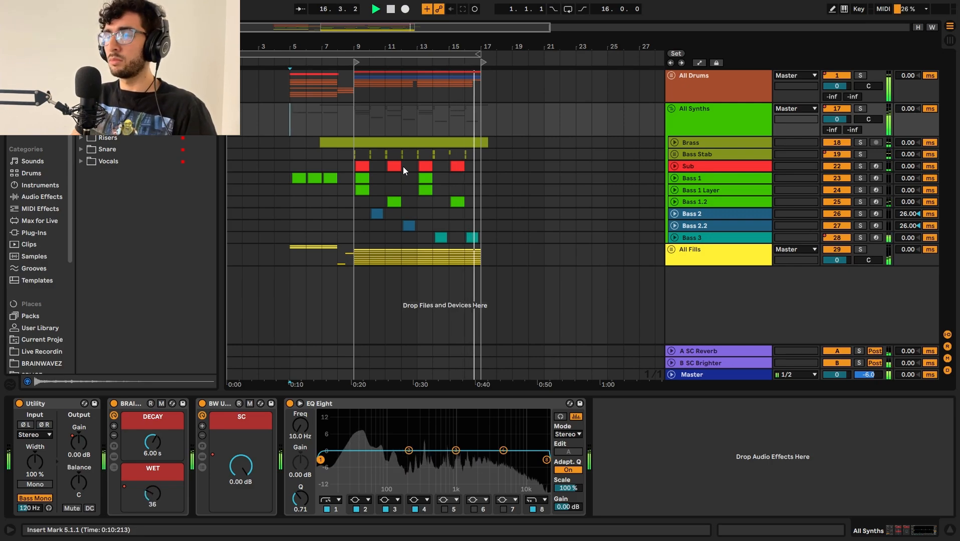
{"action": "left_click", "coordinate": [362, 107]}
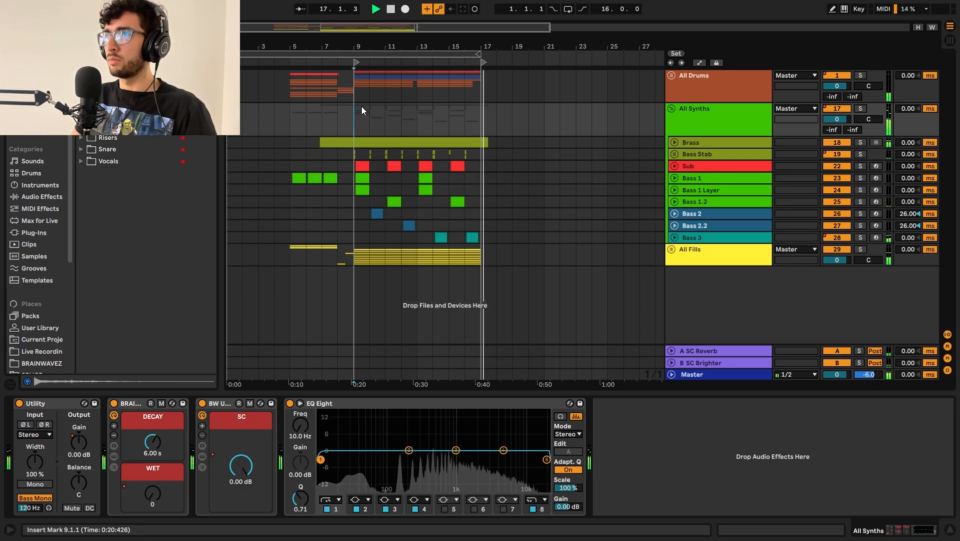
{"action": "left_click", "coordinate": [305, 95]}
{"action": "key", "text": "space"}
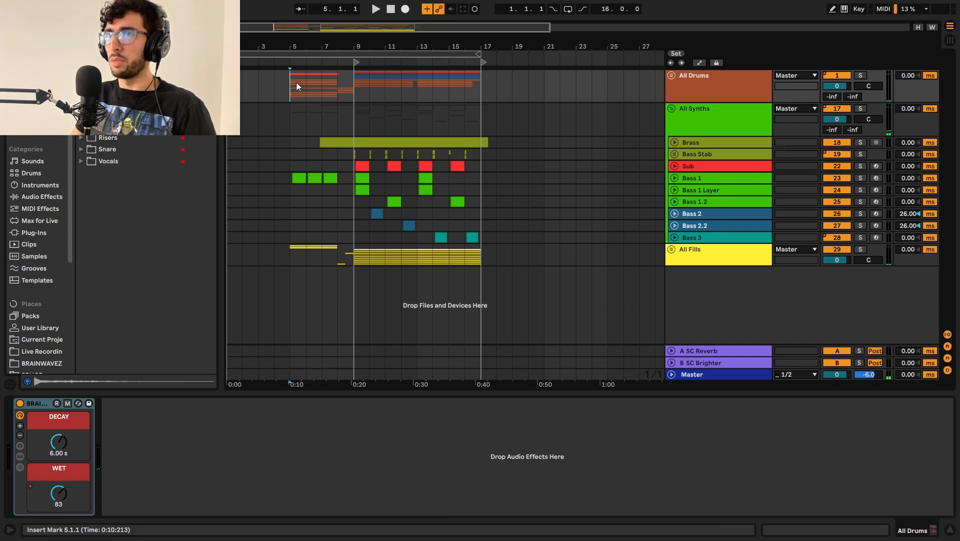
Step: Unfold the All Drums group and its tracks, and select the Drop Kick track
{"action": "left_click", "coordinate": [671, 76]}
{"action": "left_click", "coordinate": [673, 130], "text": "alt"}
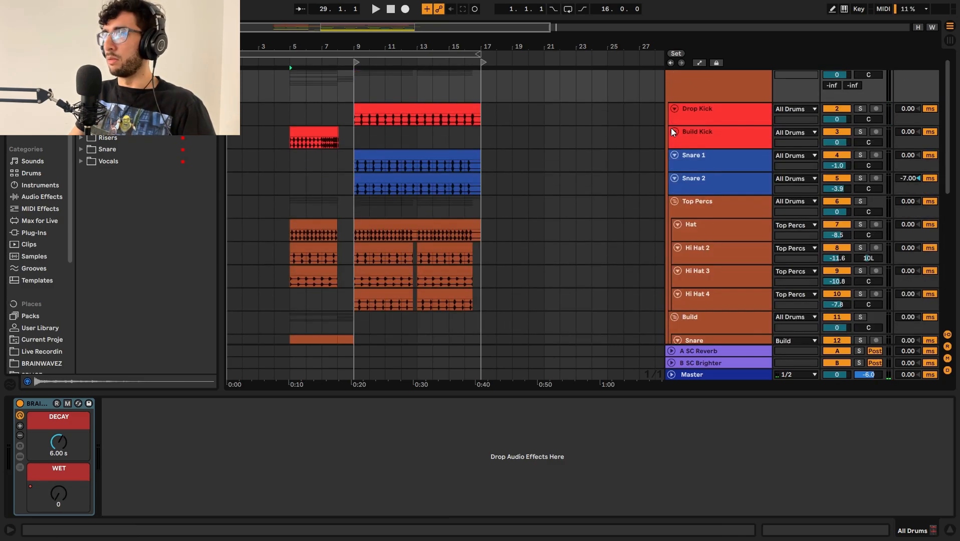
{"action": "scroll", "coordinate": [370, 99], "scroll_direction": "up", "scroll_amount": 3}
{"action": "left_click", "coordinate": [364, 107]}
{"action": "scroll", "coordinate": [691, 130], "scroll_direction": "up", "scroll_amount": 1}
{"action": "left_click", "coordinate": [692, 131]}
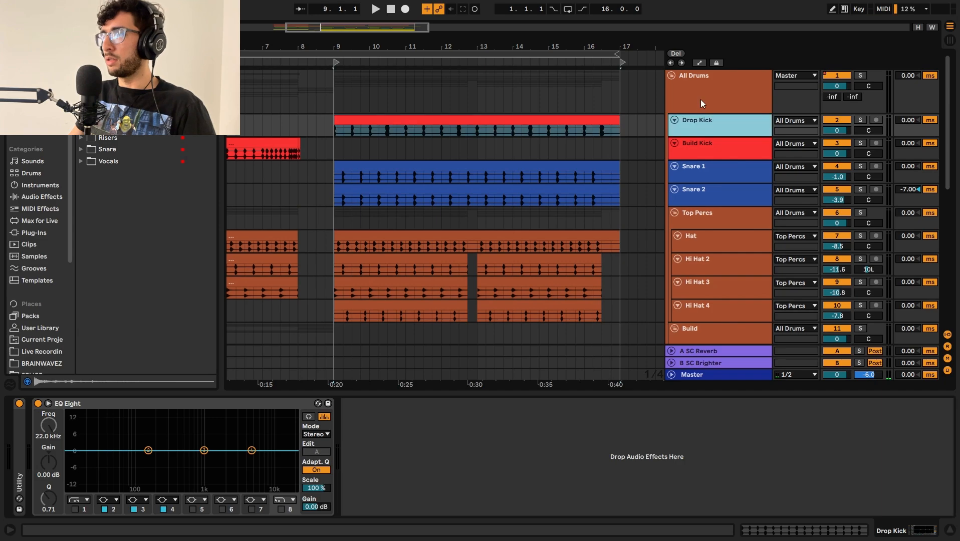
Step: Examine the kick, snare and hat placement within bar 9 of the All Drums group
{"action": "left_click", "coordinate": [700, 99]}
{"action": "left_click", "coordinate": [714, 132]}
{"action": "left_click", "coordinate": [709, 84]}
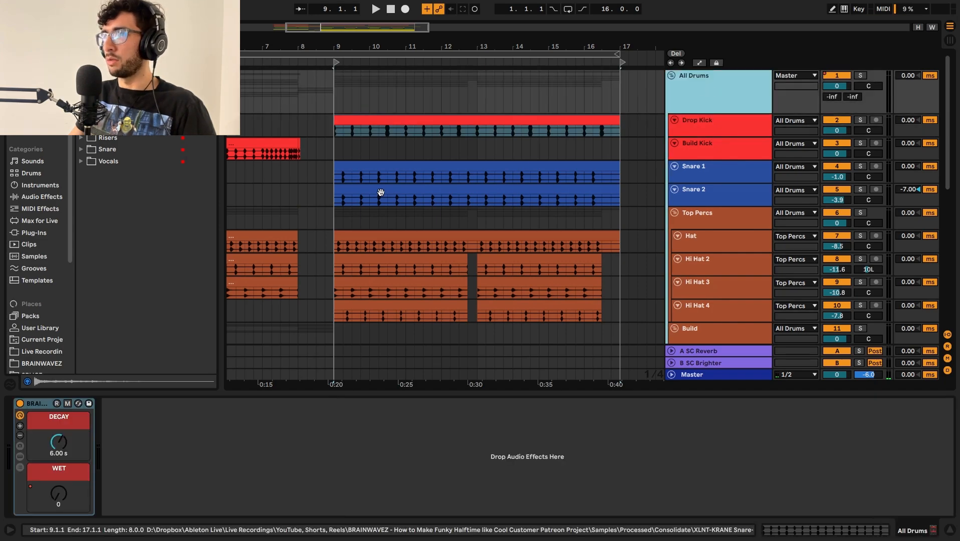
{"action": "key", "text": "z"}
{"action": "left_click", "coordinate": [279, 148]}
{"action": "scroll", "coordinate": [279, 148], "scroll_direction": "up", "scroll_amount": 5}
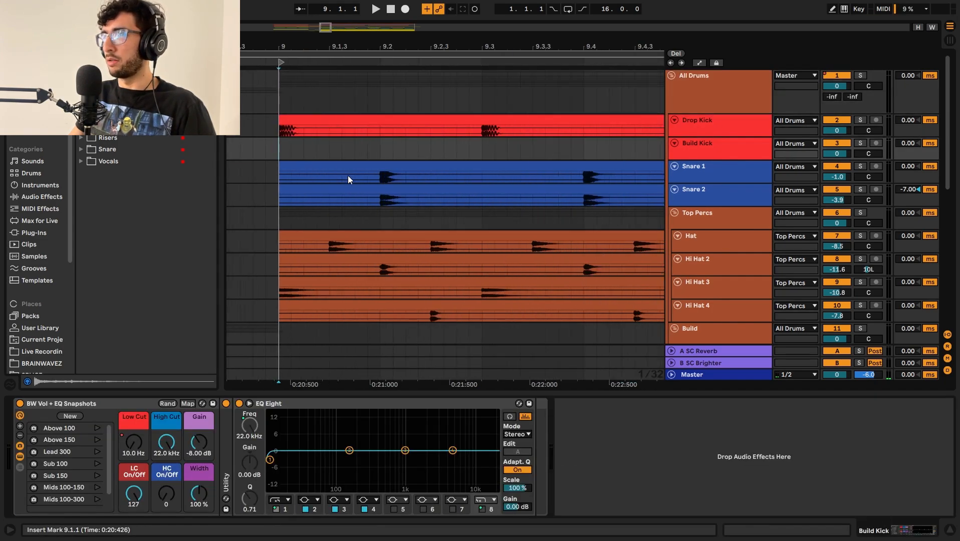
{"action": "left_click_drag", "start_coordinate": [407, 201], "coordinate": [591, 199]}
{"action": "left_click", "coordinate": [584, 200]}
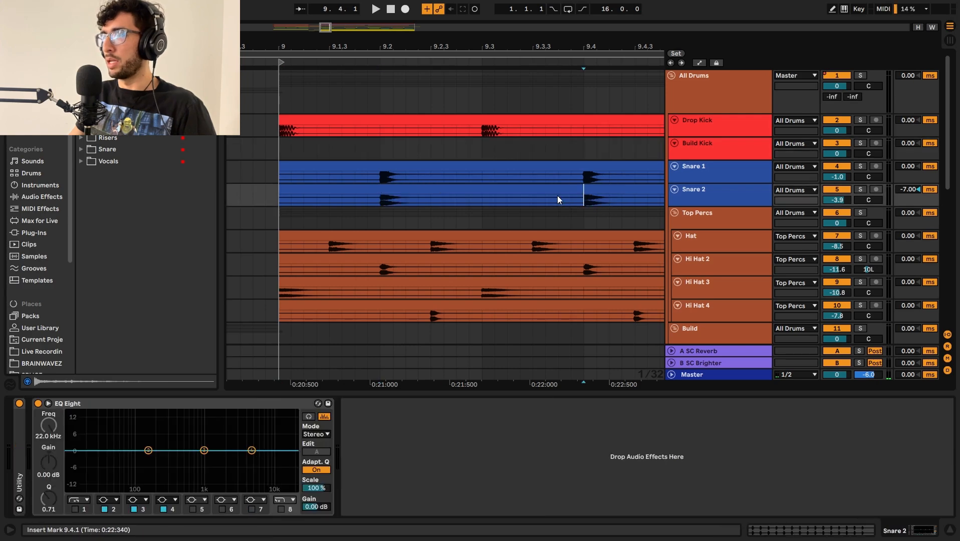
Step: Solo the All Drums group and play it from bar 9 with its tracks unfolded
{"action": "scroll", "coordinate": [473, 180], "scroll_direction": "down", "scroll_amount": 8}
{"action": "left_click", "coordinate": [434, 134]}
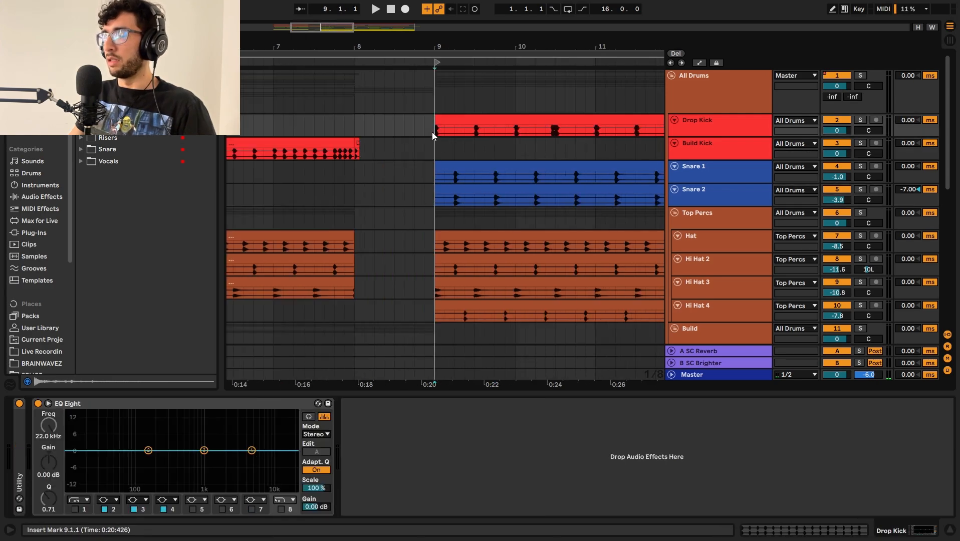
{"action": "left_click", "coordinate": [434, 150]}
{"action": "left_click", "coordinate": [436, 129]}
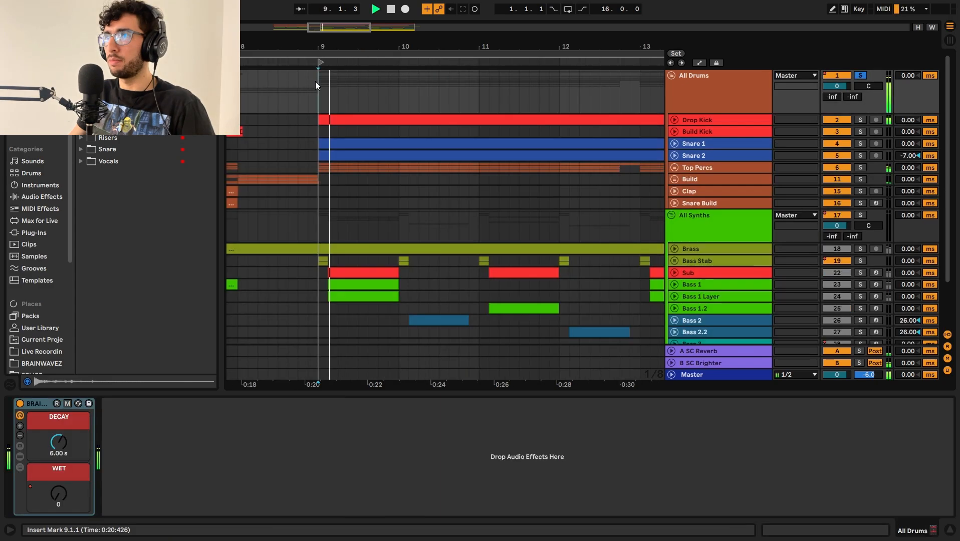
{"action": "left_click", "coordinate": [674, 167], "text": "alt"}
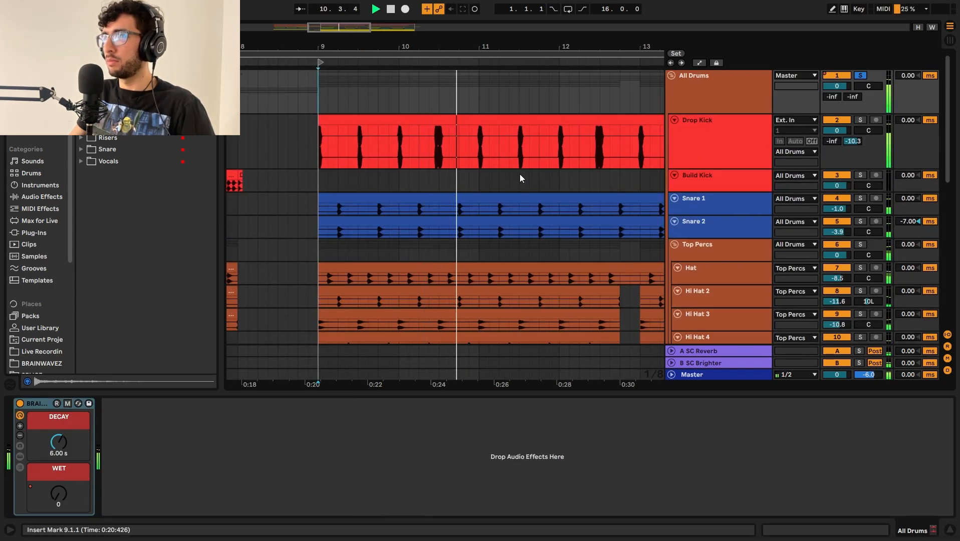
Step: Review the drum layers during playback, selecting the Hat clip, the Drop Kick track and the Snare 1 track
{"action": "scroll", "coordinate": [520, 173], "scroll_direction": "down", "scroll_amount": 3}
{"action": "scroll", "coordinate": [519, 174], "scroll_direction": "down", "scroll_amount": 2}
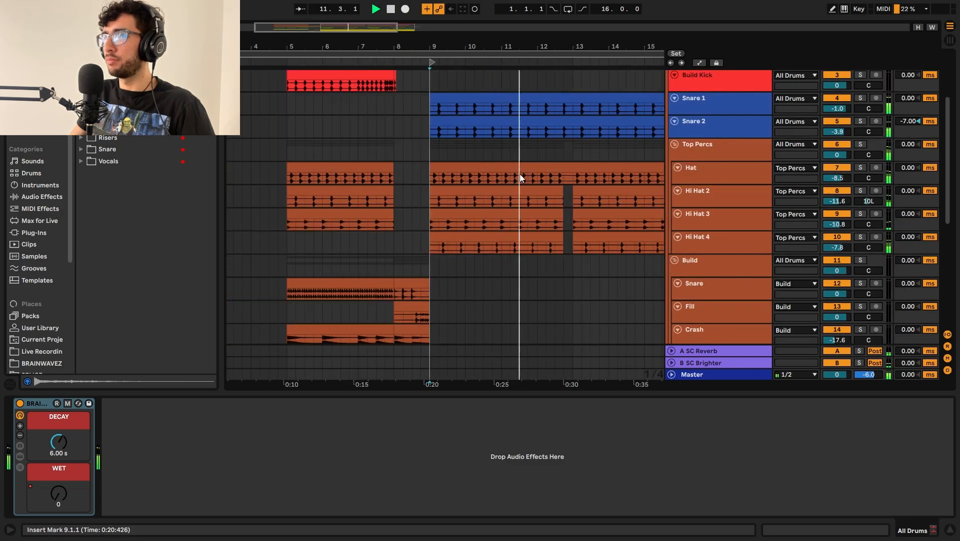
{"action": "left_click", "coordinate": [523, 170]}
{"action": "scroll", "coordinate": [555, 172], "scroll_direction": "up", "scroll_amount": 2}
{"action": "left_click", "coordinate": [721, 163]}
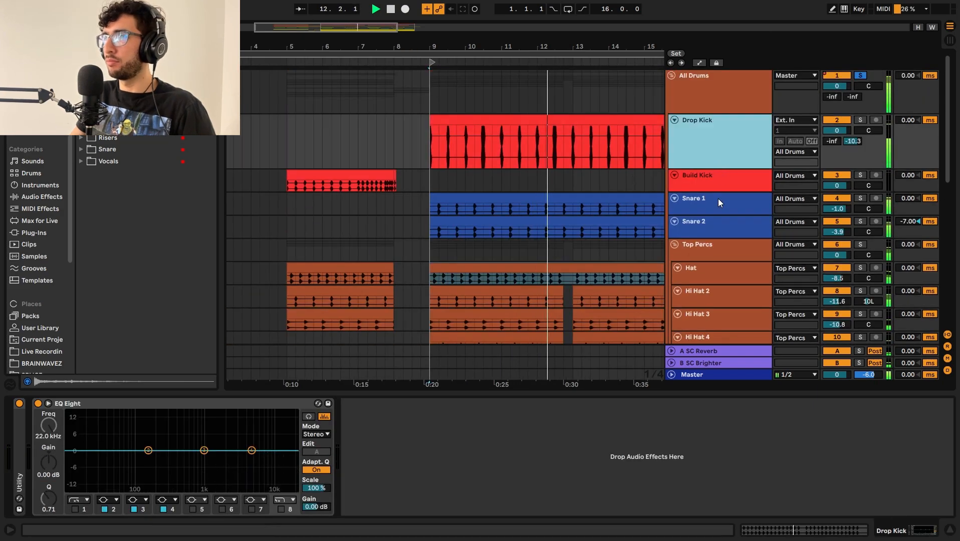
{"action": "left_click", "coordinate": [718, 199]}
{"action": "scroll", "coordinate": [606, 214], "scroll_direction": "down", "scroll_amount": 2}
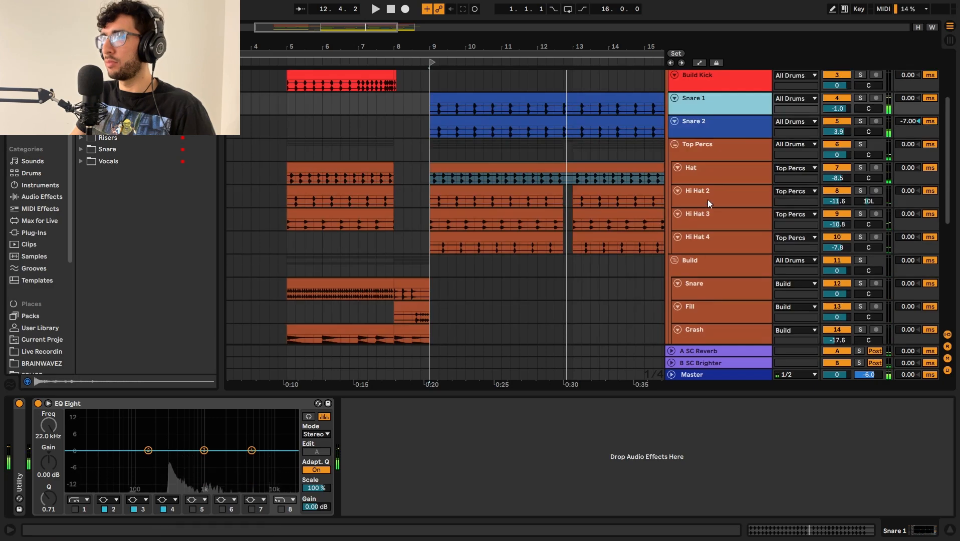
Step: Audition the Top Percs group soloed from bar 9, ending with its solo cleared and playback stopped
{"action": "left_click", "coordinate": [717, 148]}
{"action": "key", "text": "s"}
{"action": "left_click", "coordinate": [462, 167]}
{"action": "left_click", "coordinate": [447, 153]}
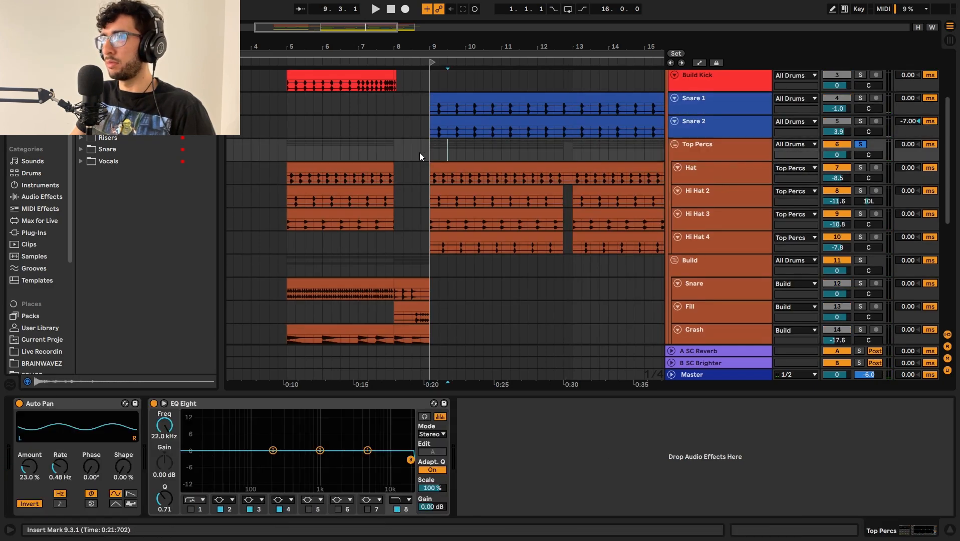
{"action": "left_click", "coordinate": [427, 145]}
{"action": "key", "text": "space"}
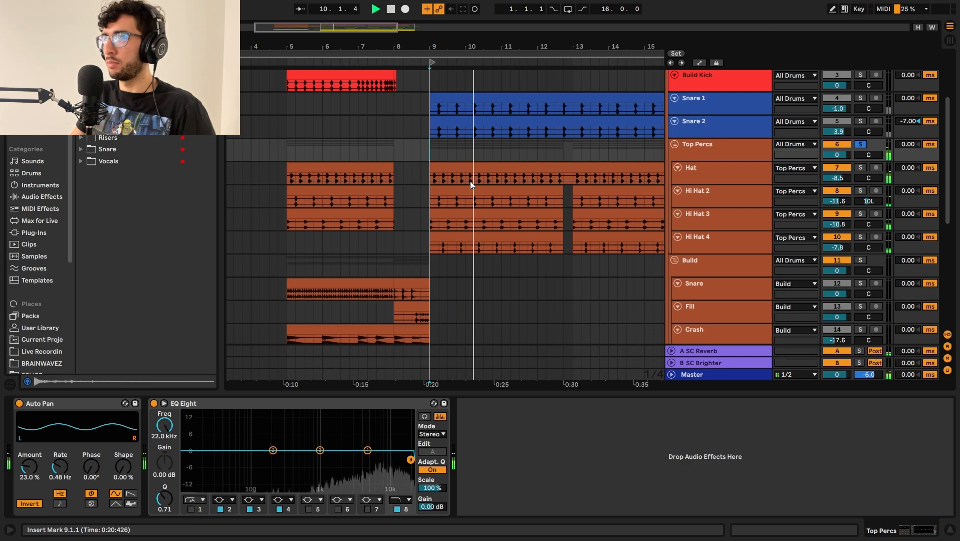
{"action": "key", "text": "s"}
{"action": "key", "text": "space"}
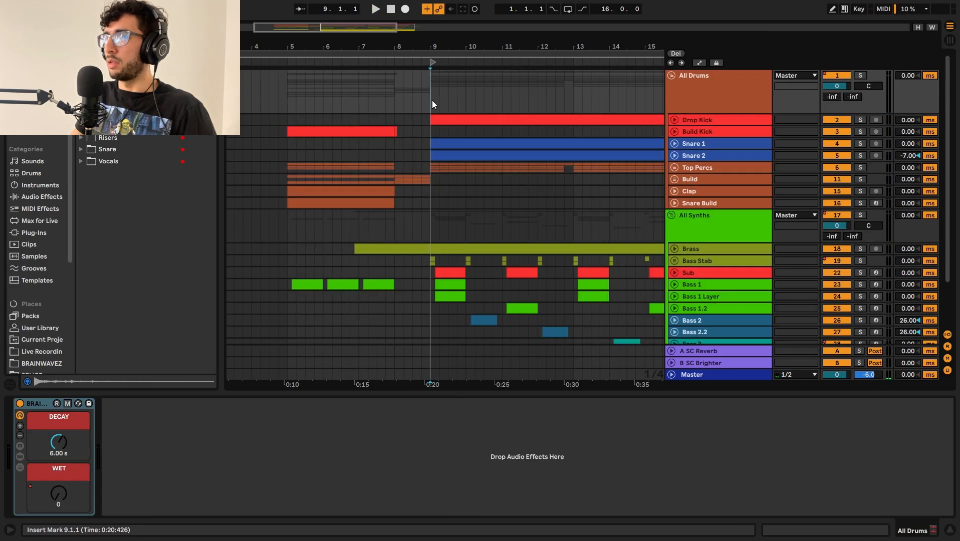
Step: Fold the drum tracks, unfold the tracks in the All Synths group and select the Brass track
{"action": "scroll", "coordinate": [432, 100], "scroll_direction": "down", "scroll_amount": 2}
{"action": "left_click", "coordinate": [674, 192], "text": "alt"}
{"action": "left_click", "coordinate": [735, 195]}
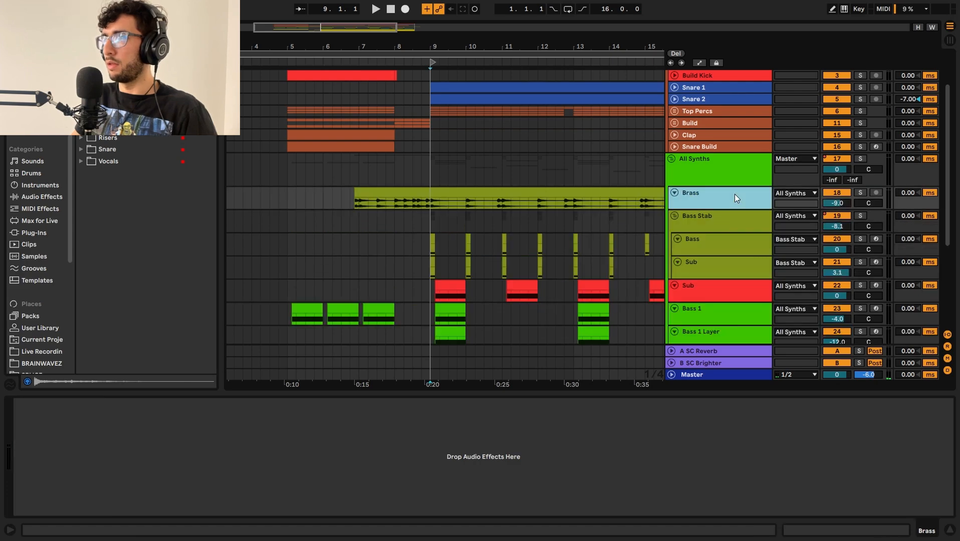
{"action": "scroll", "coordinate": [683, 198], "scroll_direction": "down", "scroll_amount": 5}
{"action": "scroll", "coordinate": [683, 198], "scroll_direction": "up", "scroll_amount": 5}
Step: Solo the Brass track and audition its hits from several points in bar 10, ending with playback stopped
{"action": "left_click", "coordinate": [438, 205]}
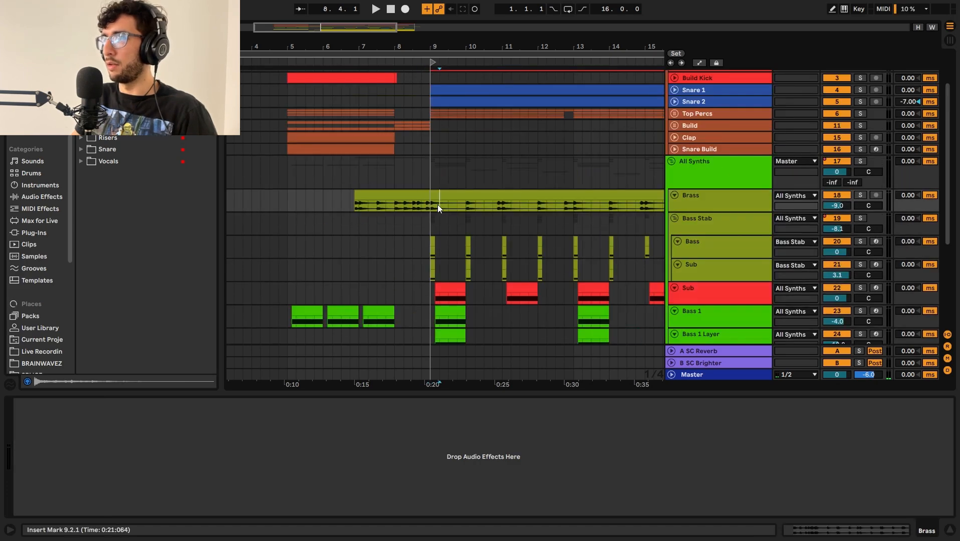
{"action": "left_click", "coordinate": [472, 202]}
{"action": "key", "text": "s"}
{"action": "key", "text": "space"}
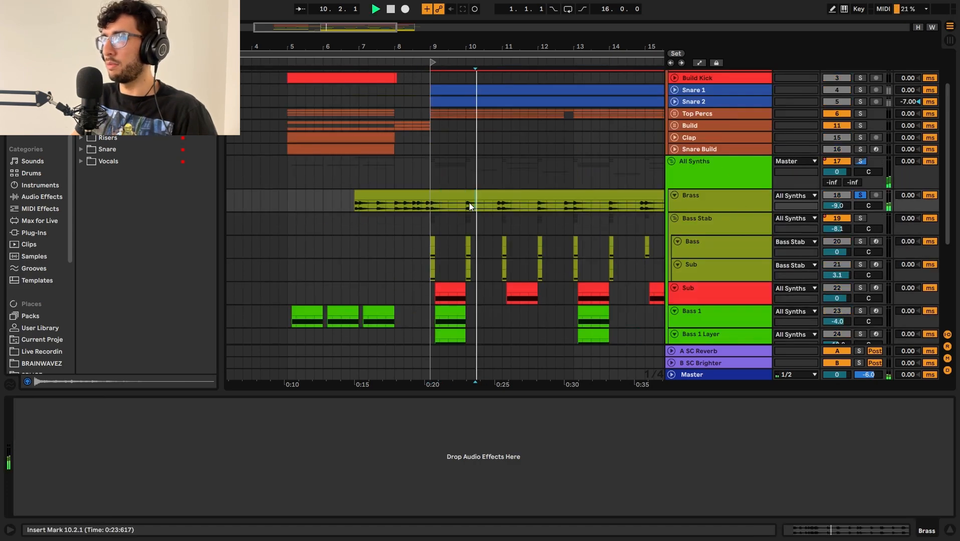
{"action": "left_click", "coordinate": [469, 203]}
{"action": "key", "text": "space"}
{"action": "key", "text": "space"}
{"action": "left_click", "coordinate": [497, 209]}
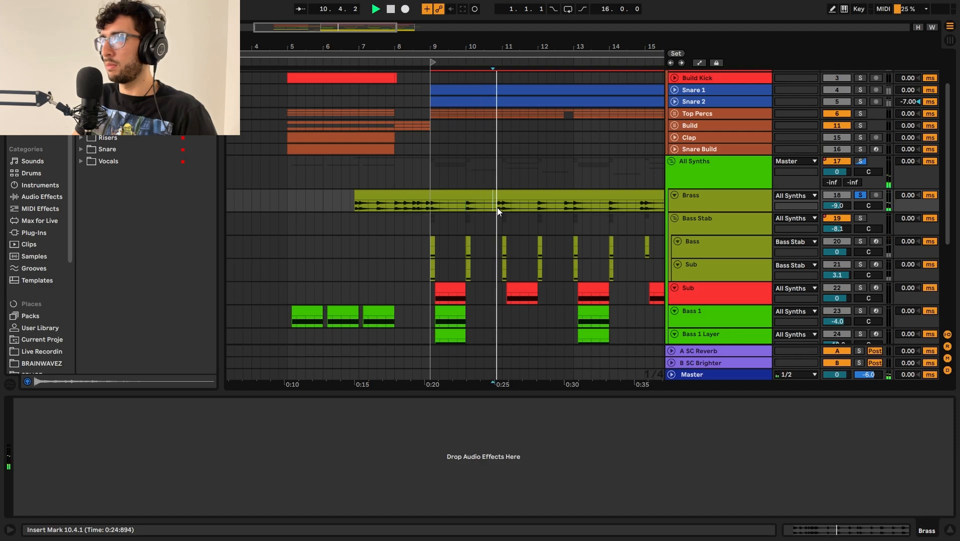
{"action": "right_click", "coordinate": [497, 209]}
{"action": "key", "text": "Escape"}
{"action": "scroll", "coordinate": [459, 201], "scroll_direction": "down", "scroll_amount": 4}
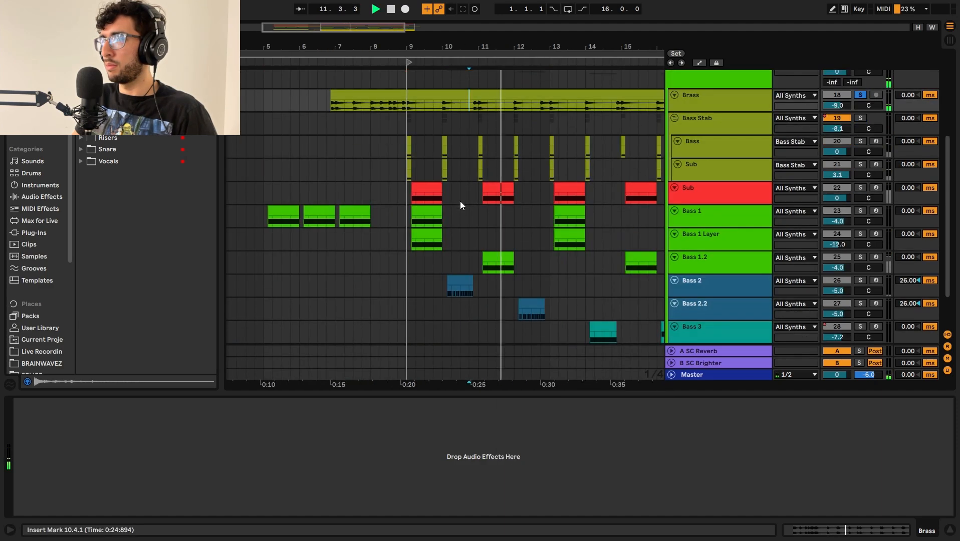
{"action": "scroll", "coordinate": [490, 185], "scroll_direction": "up", "scroll_amount": 2}
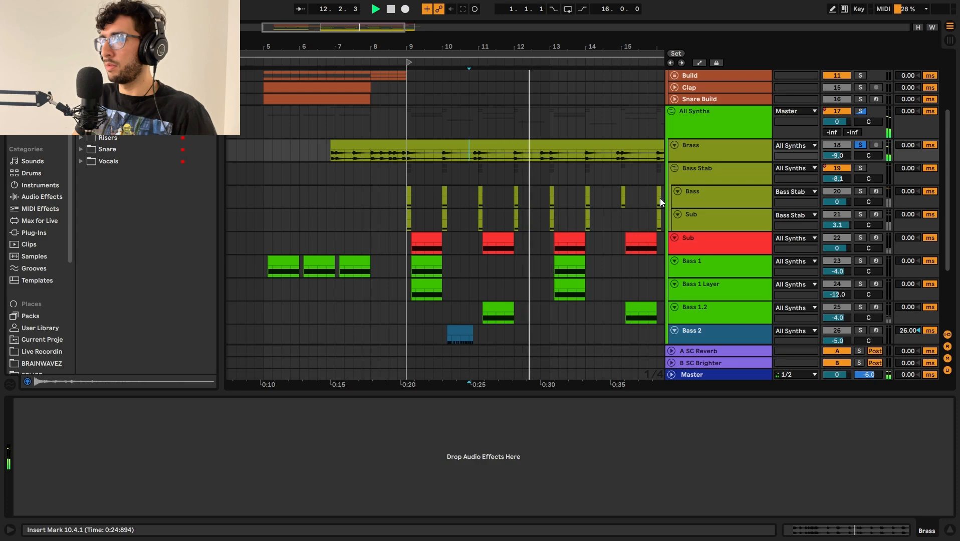
{"action": "key", "text": "space"}
Step: Select the Bass Stab group and the first clip on its Bass track at bar 9
{"action": "left_click", "coordinate": [707, 178]}
{"action": "scroll", "coordinate": [453, 191], "scroll_direction": "up", "scroll_amount": 5}
{"action": "scroll", "coordinate": [447, 196], "scroll_direction": "down", "scroll_amount": 4}
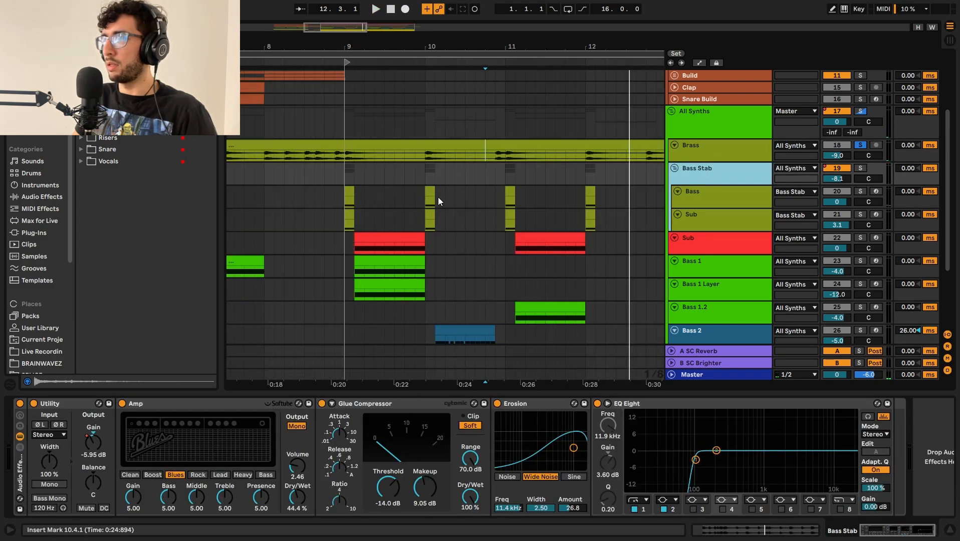
{"action": "left_click", "coordinate": [374, 196]}
{"action": "left_click", "coordinate": [335, 195]}
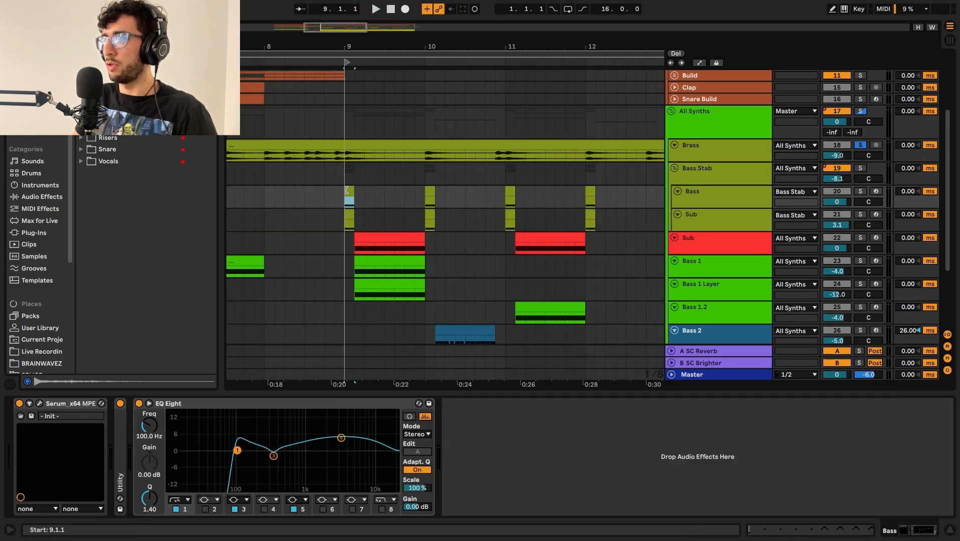
Step: Solo the Bass track of the Bass Stab group and audition its first stab from bar 9
{"action": "key", "text": "s"}
{"action": "key", "text": "space"}
{"action": "key", "text": "space"}
{"action": "key", "text": "space"}
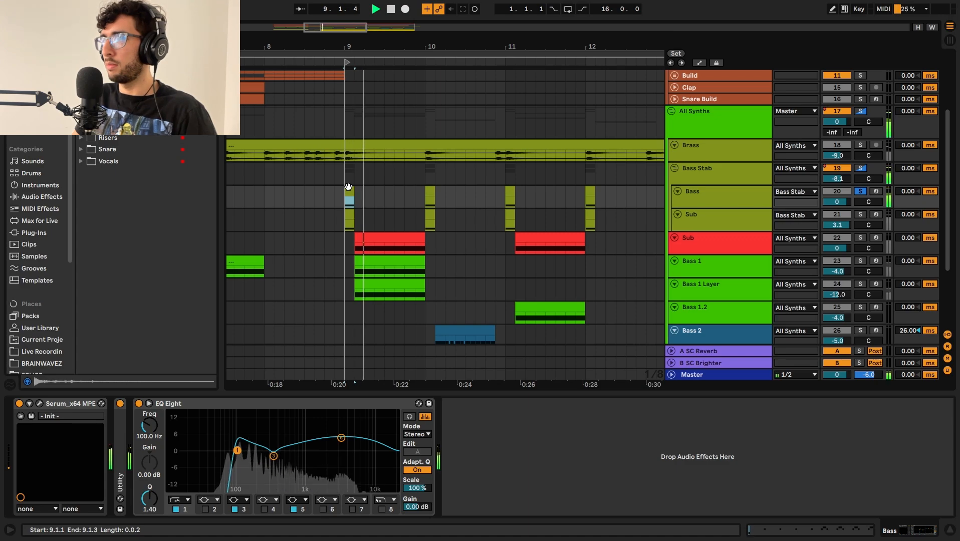
{"action": "left_click", "coordinate": [348, 213]}
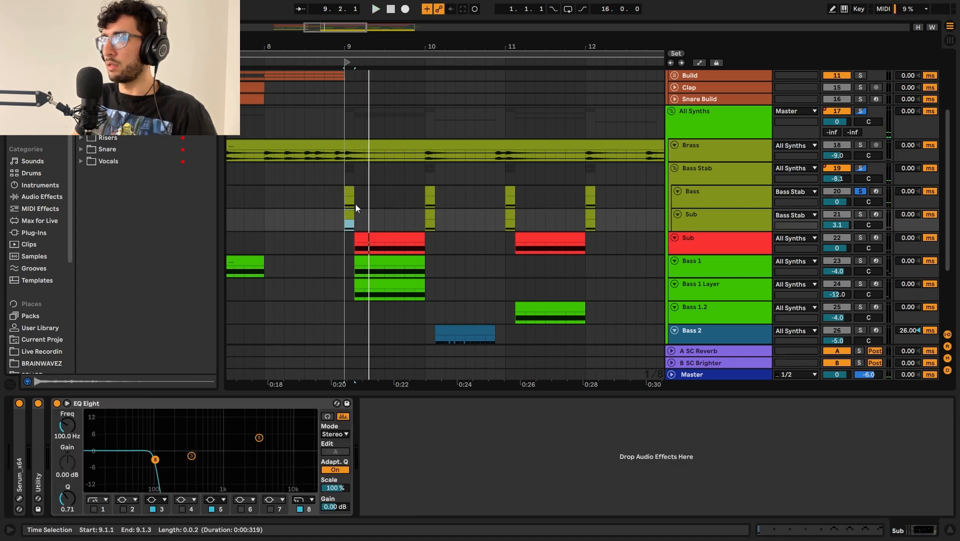
{"action": "left_click", "coordinate": [356, 204]}
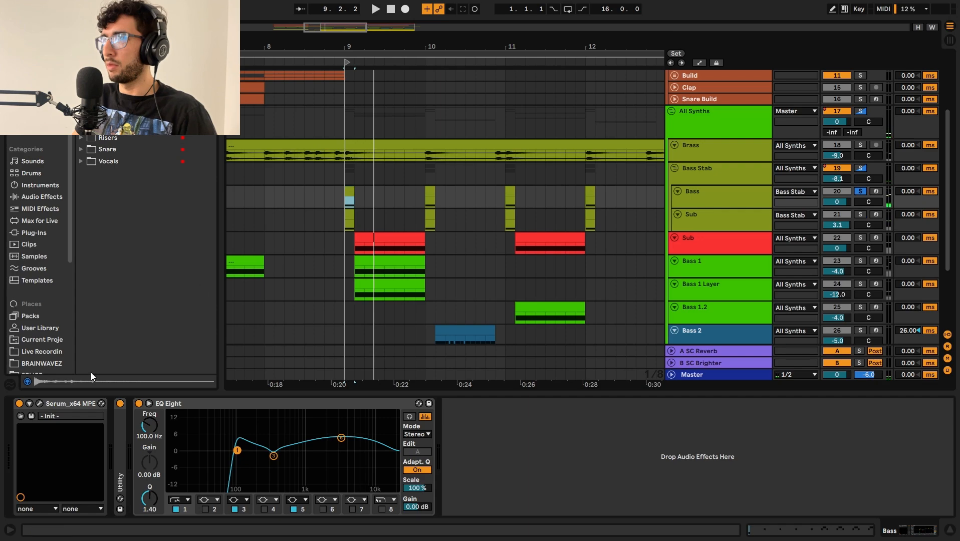
Step: Open the Bass track's Serum instrument and examine how LFO 1 modulates the FM (From B) amount and the oscillator levels
{"action": "left_click", "coordinate": [40, 403]}
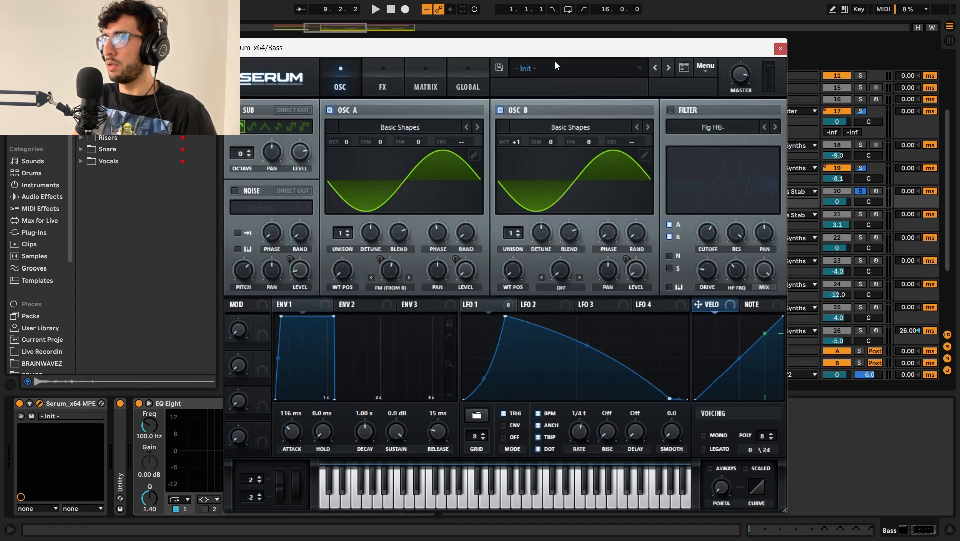
{"action": "left_click_drag", "start_coordinate": [555, 50], "coordinate": [646, 48]}
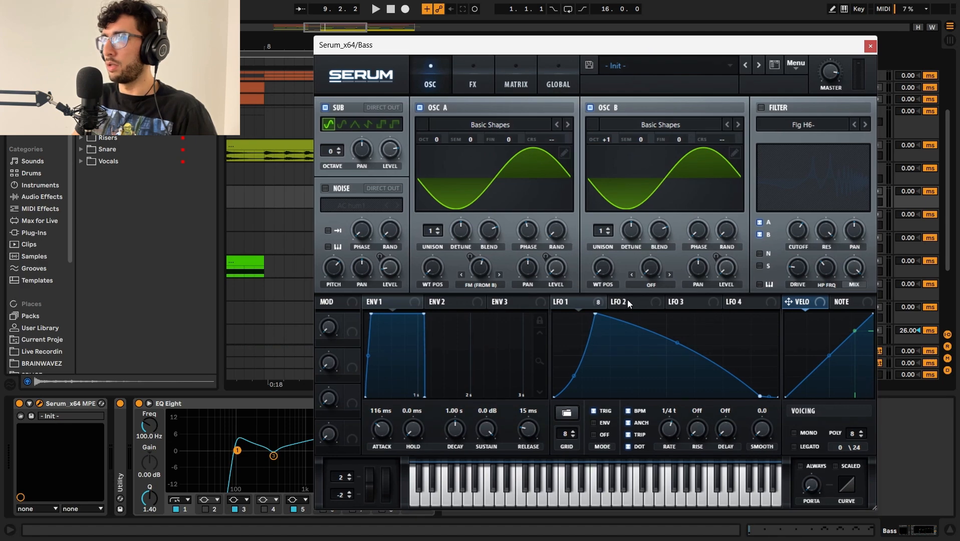
{"action": "left_click", "coordinate": [565, 302]}
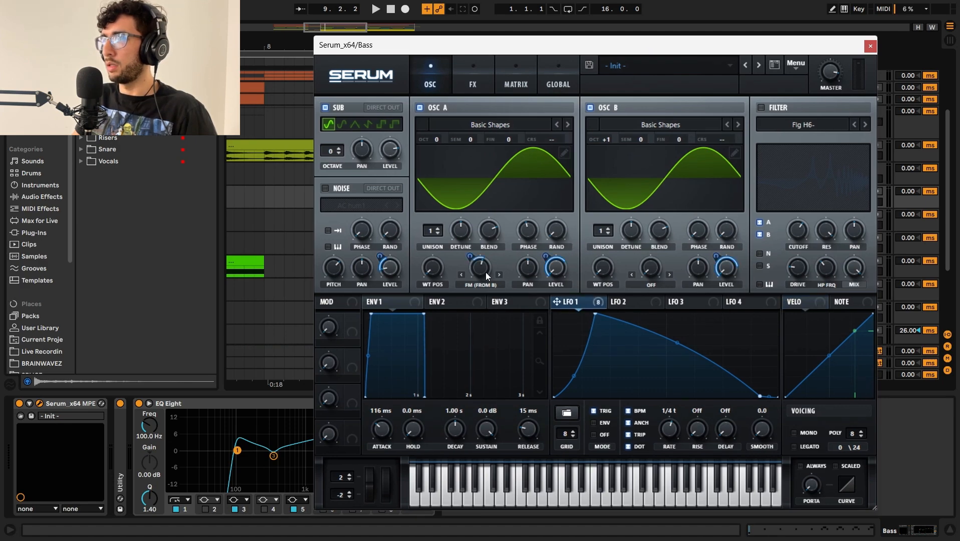
{"action": "mouse_move", "coordinate": [484, 273]}
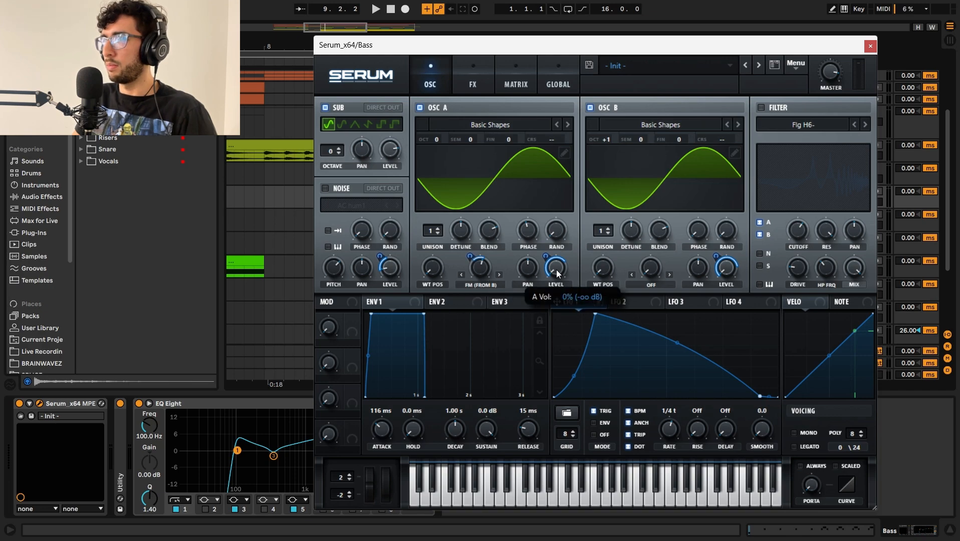
{"action": "mouse_move", "coordinate": [552, 252]}
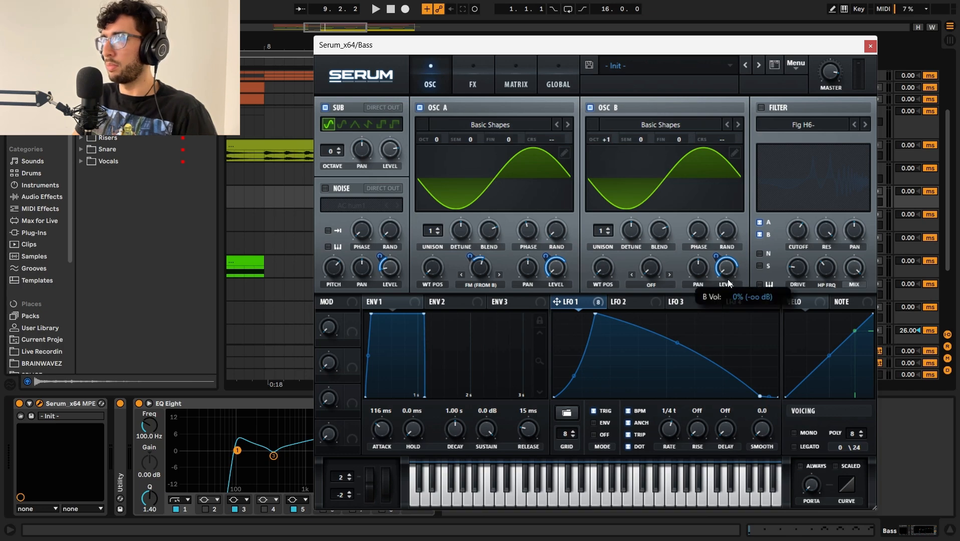
{"action": "mouse_move", "coordinate": [719, 257]}
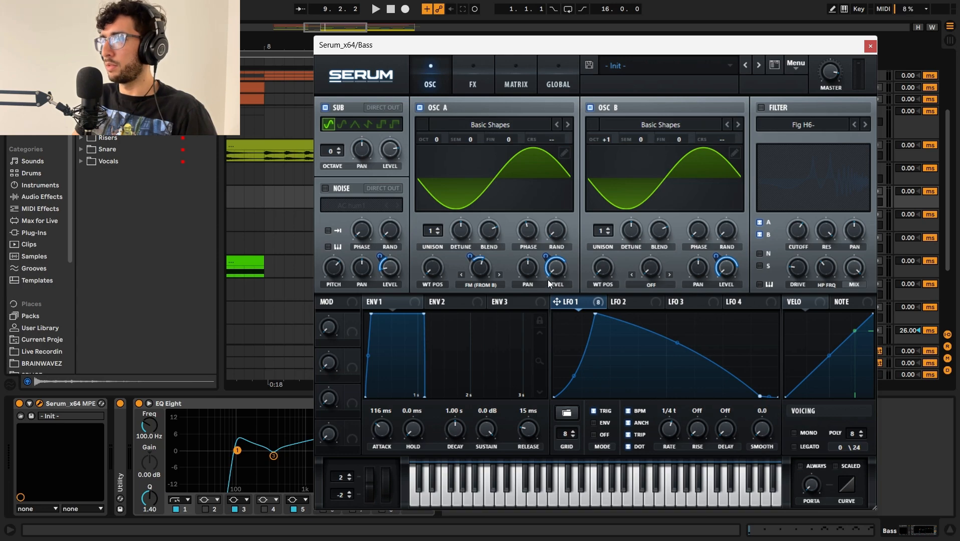
Step: Examine the Bass patch's Serum effects rack from Hyper/Dimension to Reverb, then close the Serum window
{"action": "left_click", "coordinate": [473, 84]}
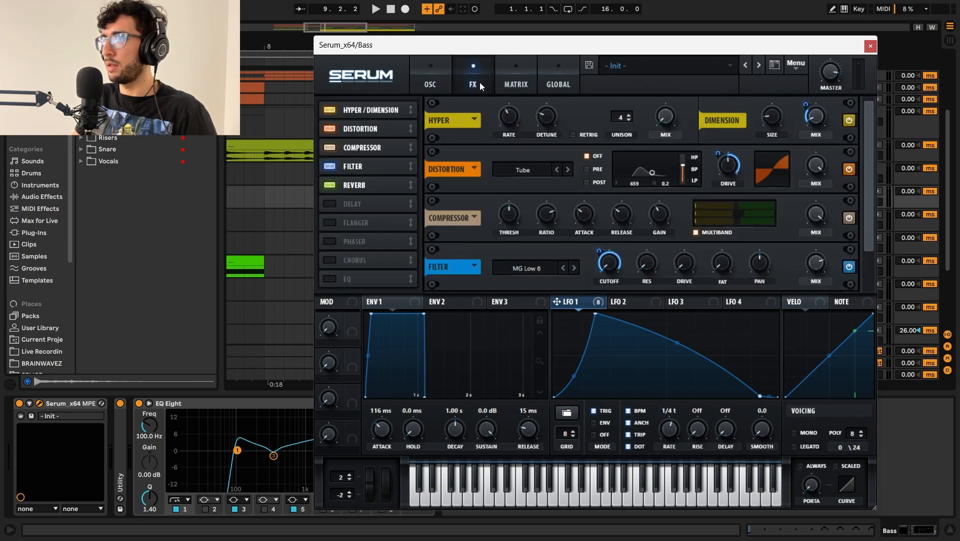
{"action": "left_click_drag", "start_coordinate": [867, 204], "coordinate": [852, 151]}
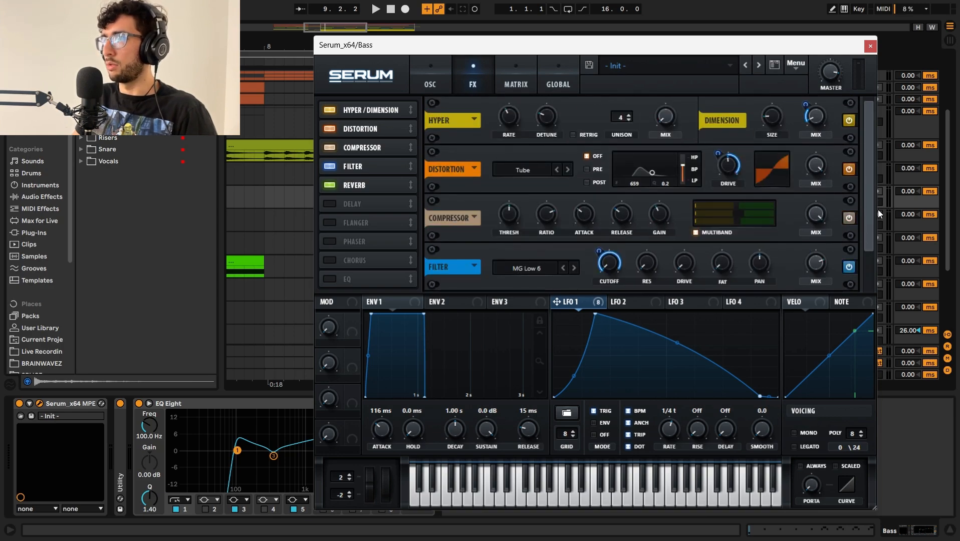
{"action": "left_click_drag", "start_coordinate": [871, 235], "coordinate": [862, 255]}
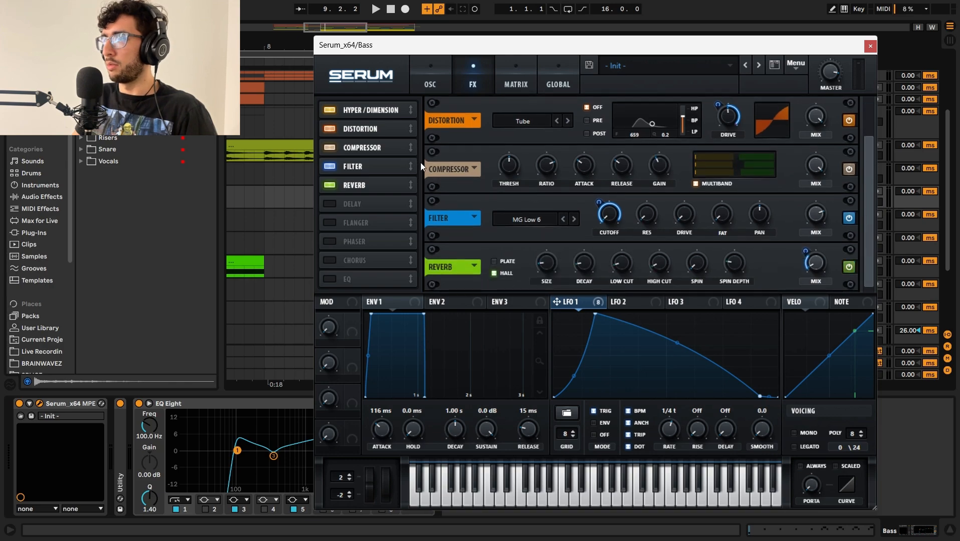
{"action": "left_click", "coordinate": [870, 46]}
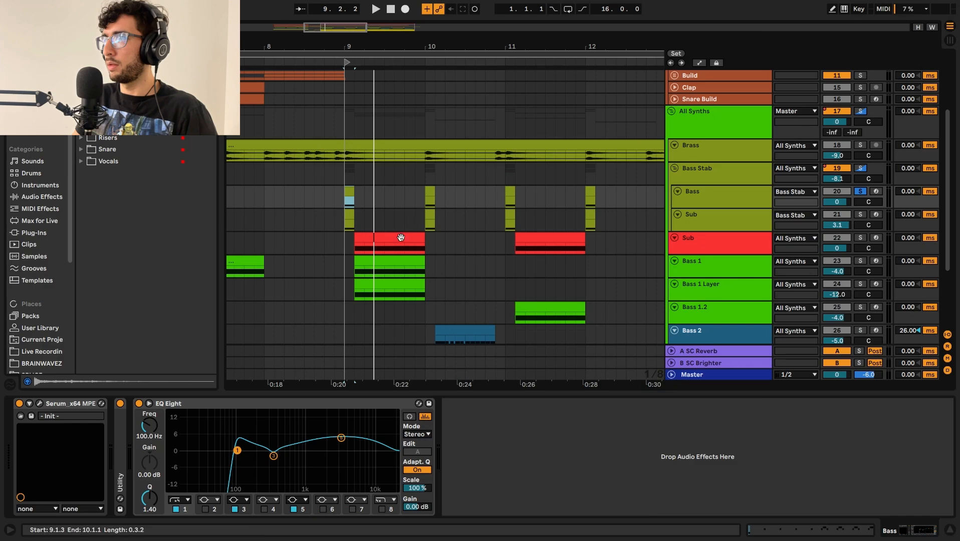
Step: Inspect the distortion effect in the Serum instrument on the Bass Stab group's Sub track, then close it
{"action": "key", "text": "Down"}
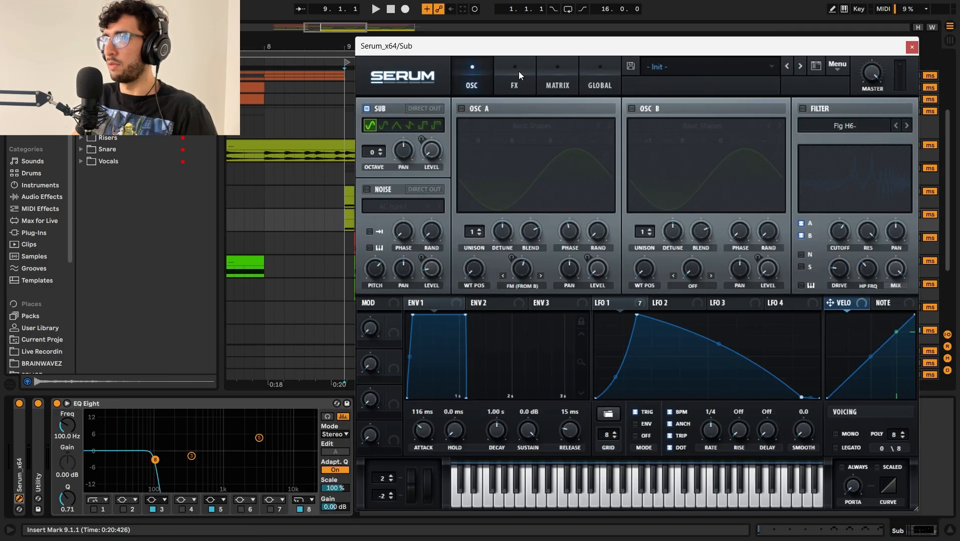
{"action": "left_click", "coordinate": [518, 71]}
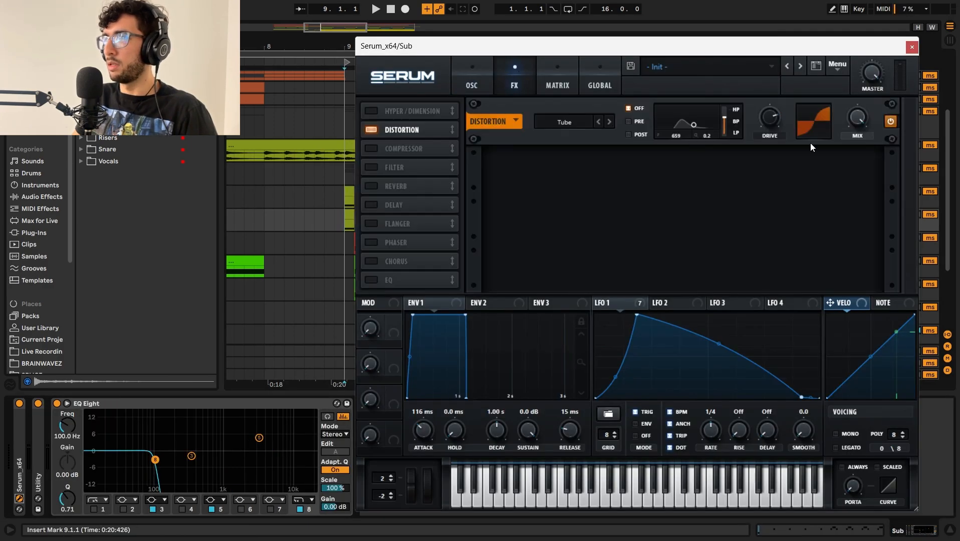
{"action": "left_click", "coordinate": [911, 48]}
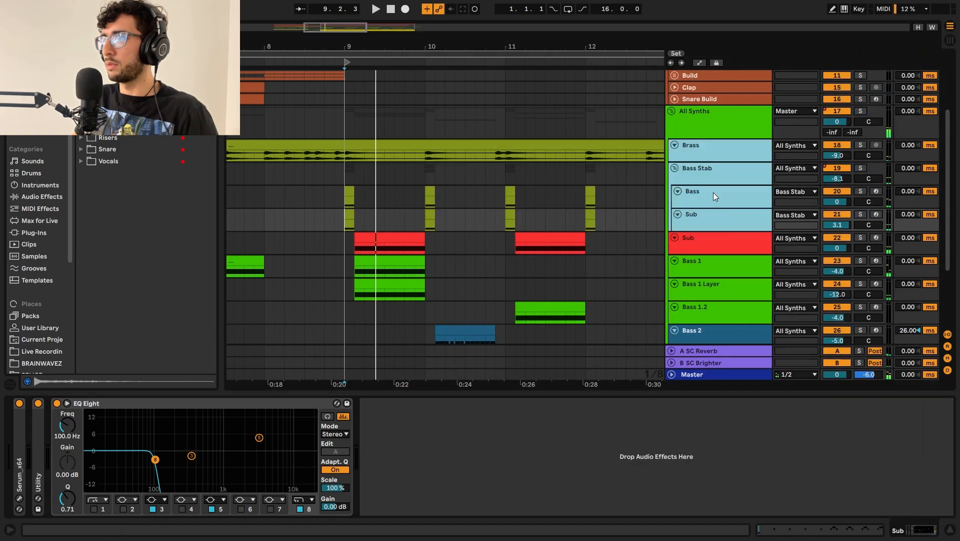
Step: Audition the Brass and Bass Stab tracks soloed together from bar 9, then stop playback and clear the solos
{"action": "key", "text": "space"}
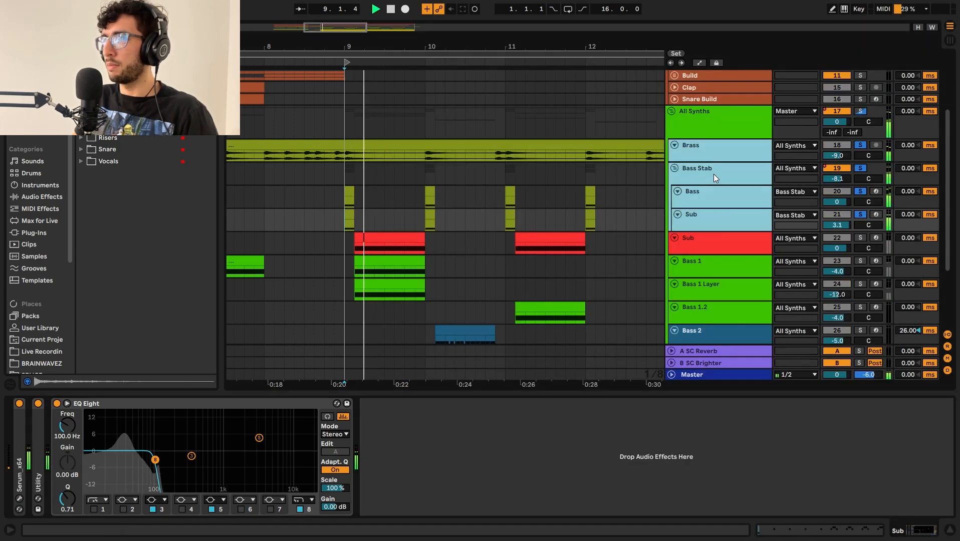
{"action": "key", "text": "space"}
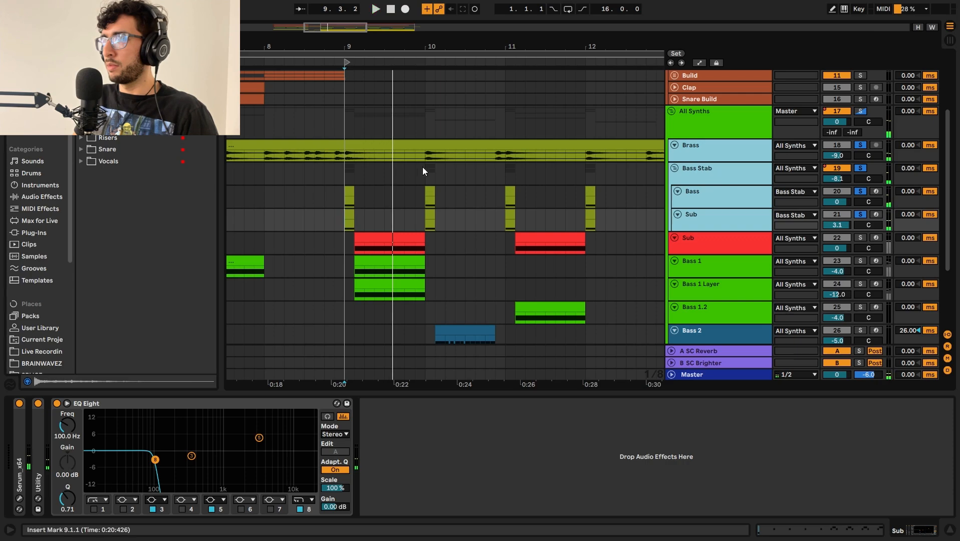
{"action": "left_click", "coordinate": [385, 173]}
{"action": "left_click", "coordinate": [424, 166]}
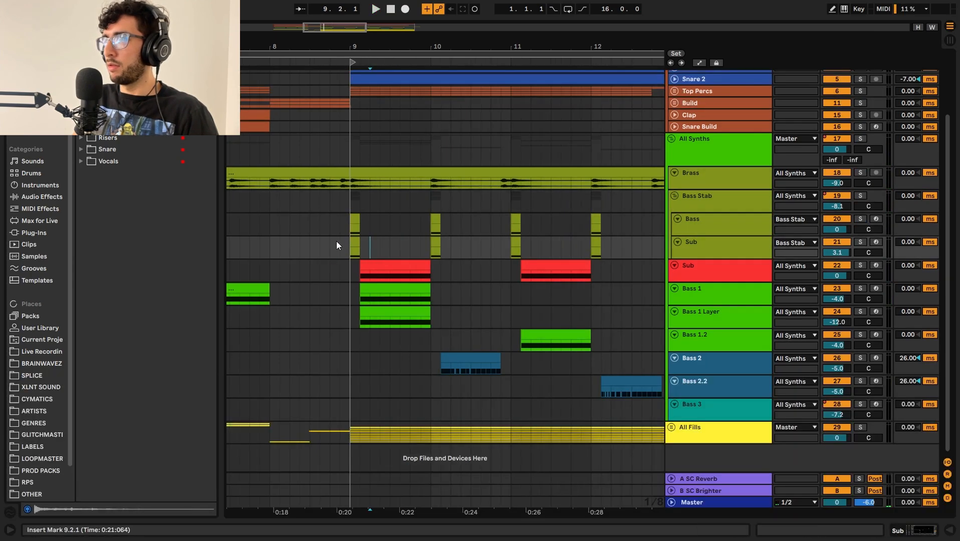
Step: Solo the Bass 1 track, audition its clip from bar 9 and show its device chain
{"action": "left_click", "coordinate": [367, 301]}
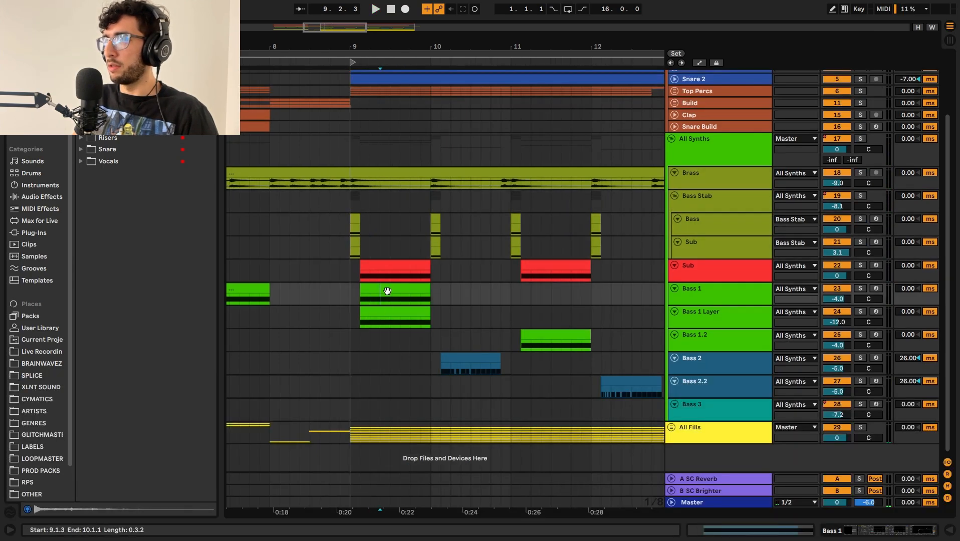
{"action": "left_click", "coordinate": [715, 302]}
{"action": "key", "text": "s"}
{"action": "key", "text": "space"}
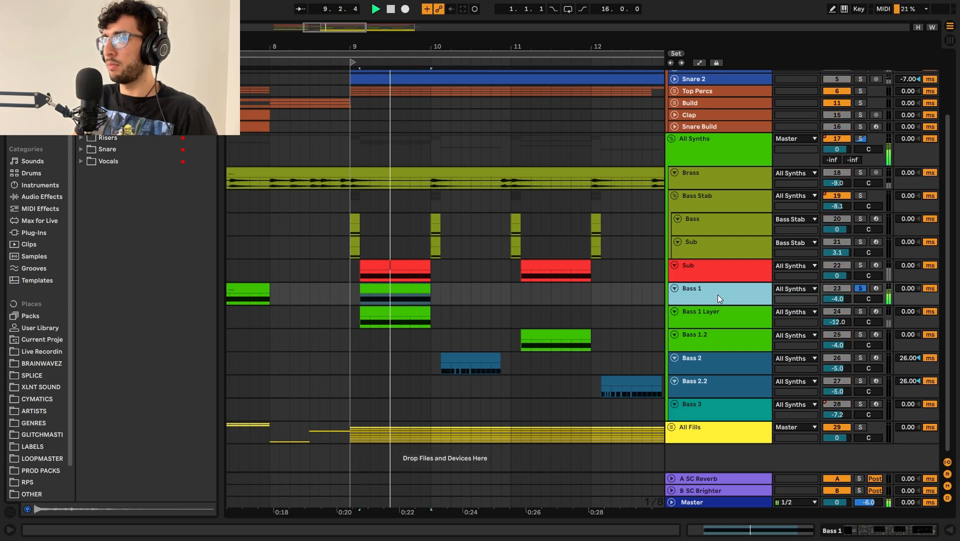
{"action": "double_click", "coordinate": [718, 295]}
{"action": "scroll", "coordinate": [700, 278], "scroll_direction": "down", "scroll_amount": 2}
{"action": "key", "text": "space"}
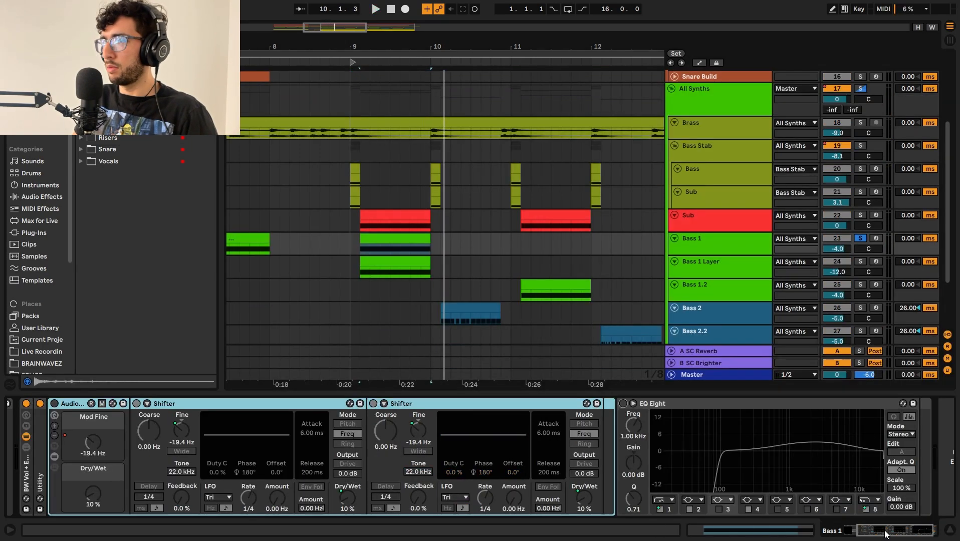
Step: Open the Bass 1 track's Serum instrument and examine OSC A's Basic_Wrd wavetable and its wavetable position
{"action": "left_click_drag", "start_coordinate": [885, 532], "coordinate": [2, 371]}
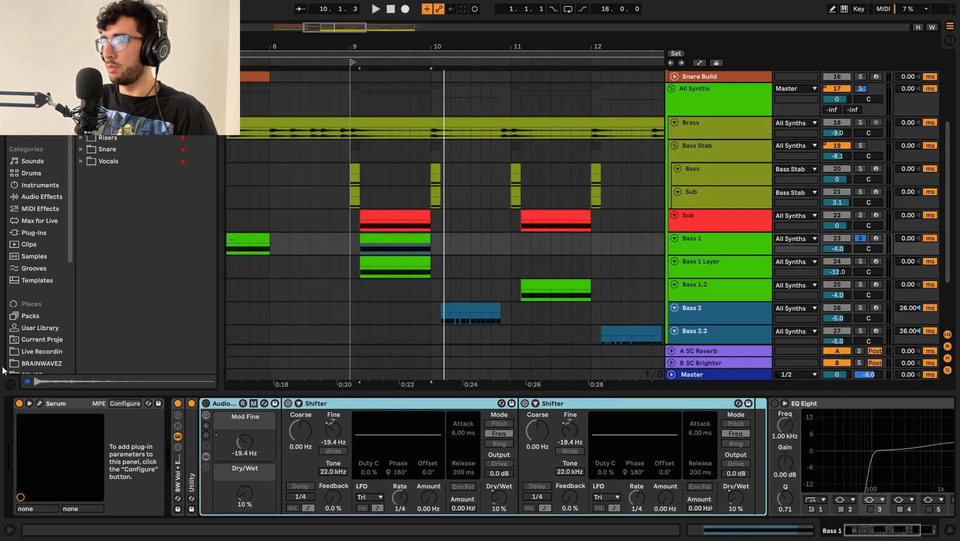
{"action": "left_click", "coordinate": [40, 403]}
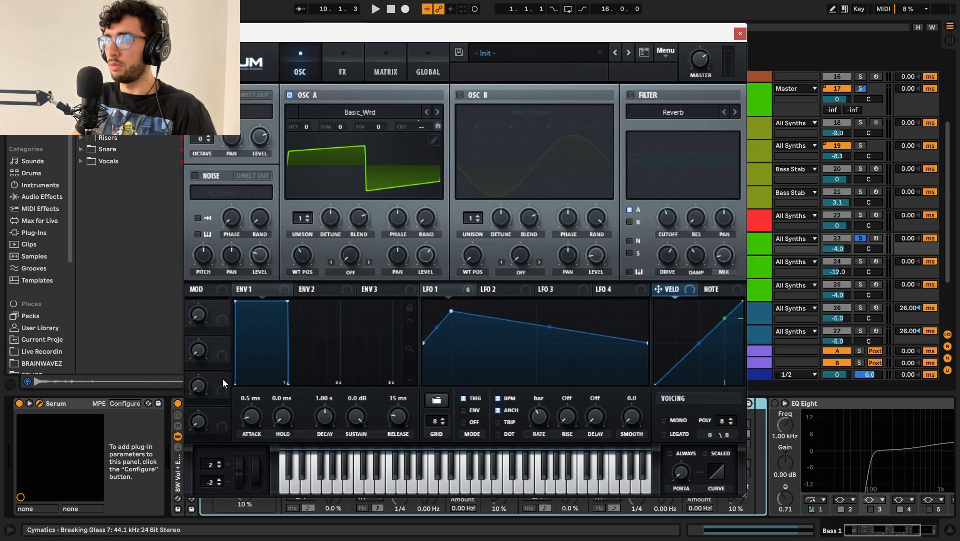
{"action": "left_click", "coordinate": [356, 111]}
{"action": "mouse_move", "coordinate": [339, 130]}
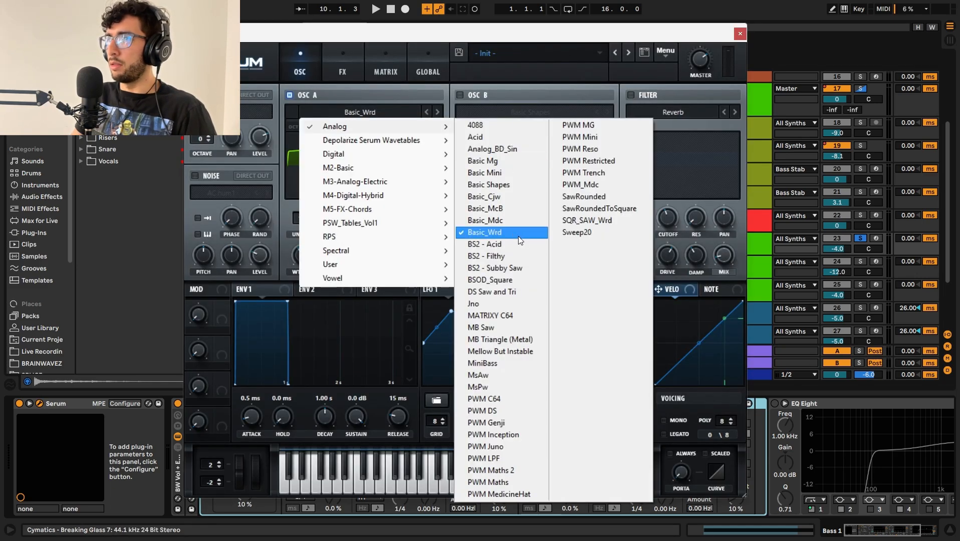
{"action": "left_click", "coordinate": [513, 78]}
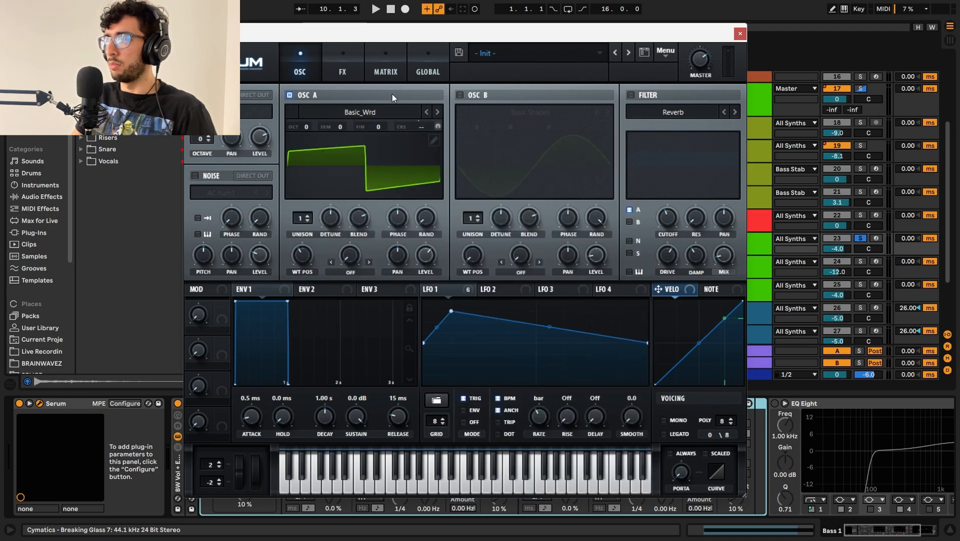
{"action": "mouse_move", "coordinate": [307, 258]}
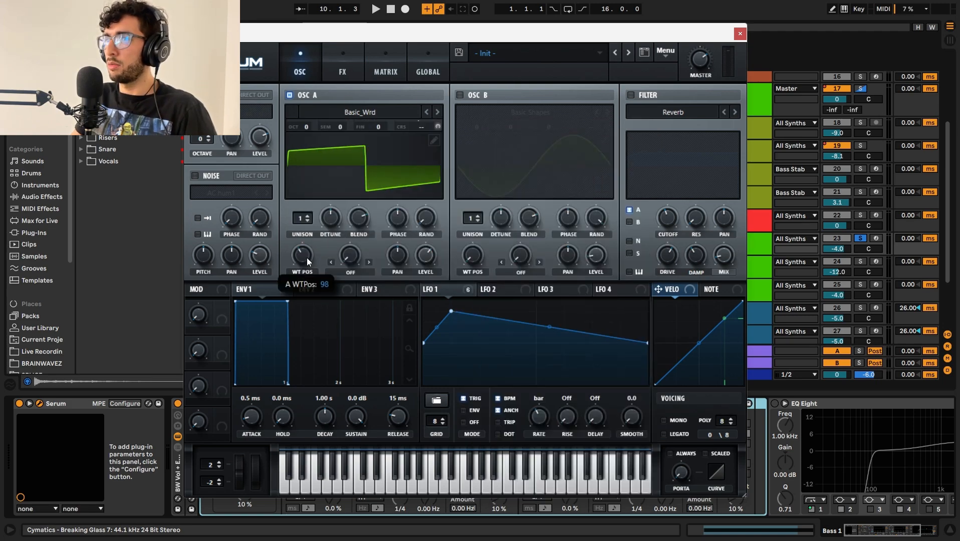
Step: Examine LFO 1 and its modulation of OSC A's coarse pitch, including the amount in the modulation matrix
{"action": "mouse_move", "coordinate": [427, 259]}
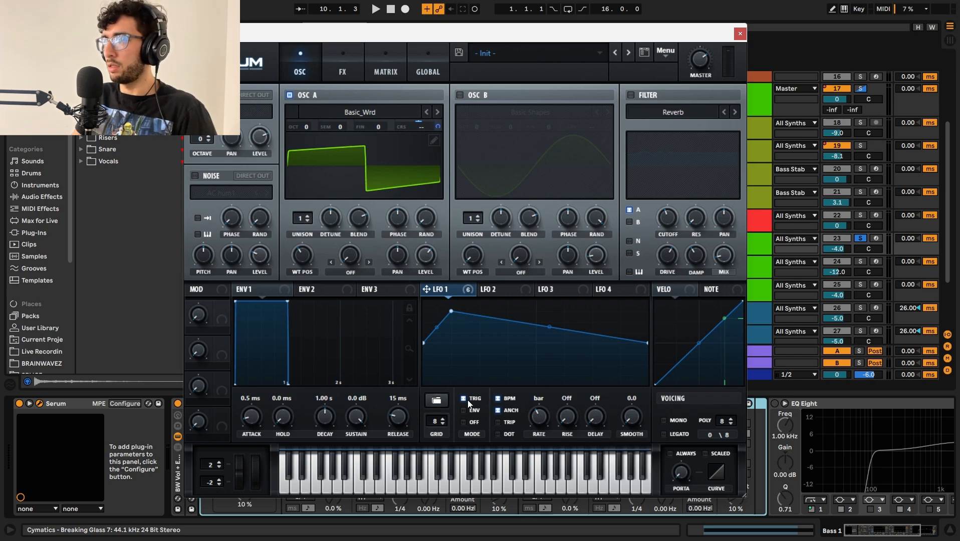
{"action": "right_click", "coordinate": [445, 287]}
{"action": "left_click", "coordinate": [446, 290]}
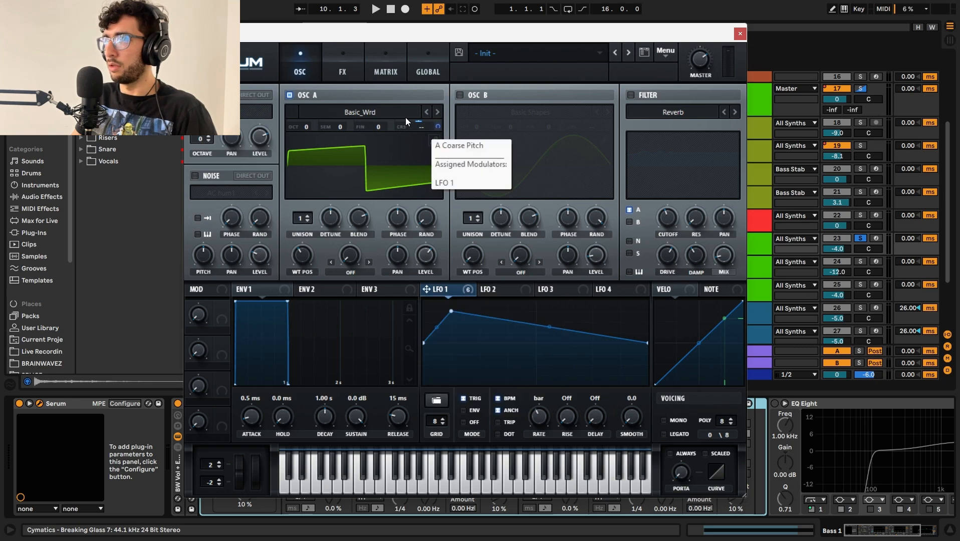
{"action": "left_click", "coordinate": [439, 124]}
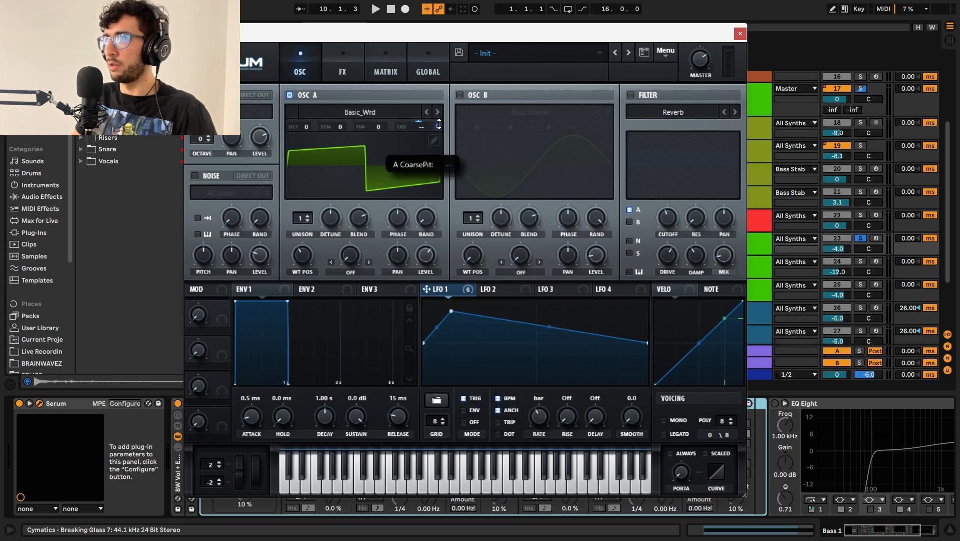
{"action": "left_click", "coordinate": [380, 65]}
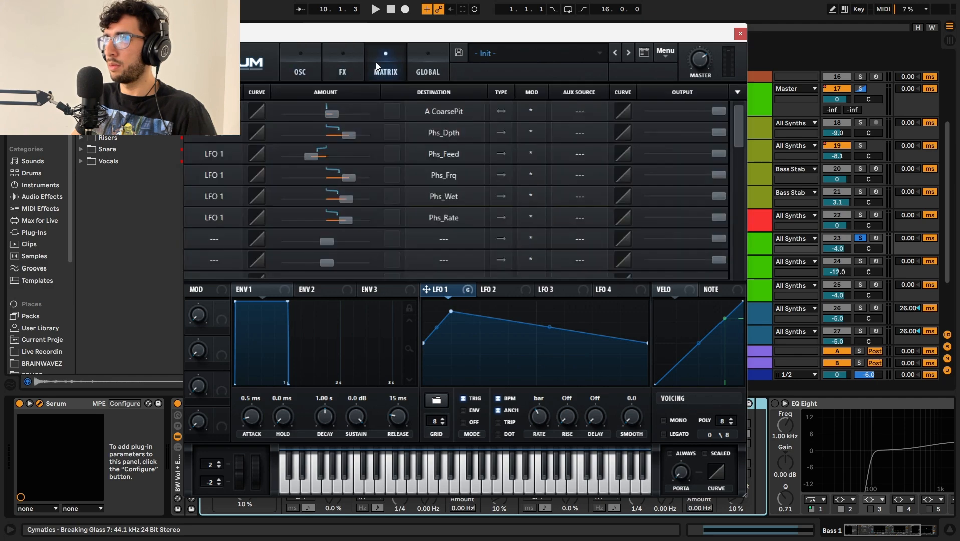
{"action": "mouse_move", "coordinate": [334, 117]}
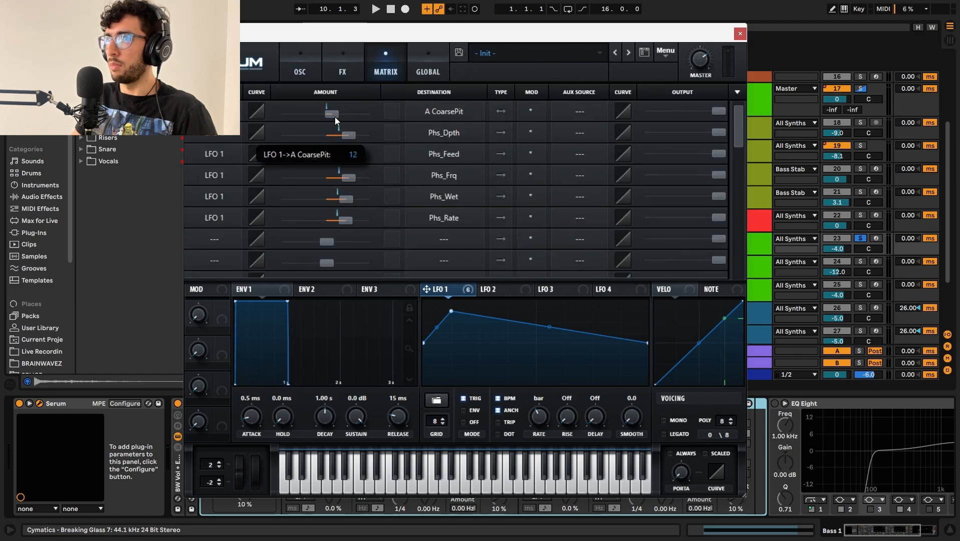
Step: Adjust the LFO 1 modulation amount for A CoarsePit and set it back to 12
{"action": "left_click_drag", "start_coordinate": [334, 114], "coordinate": [327, 110]}
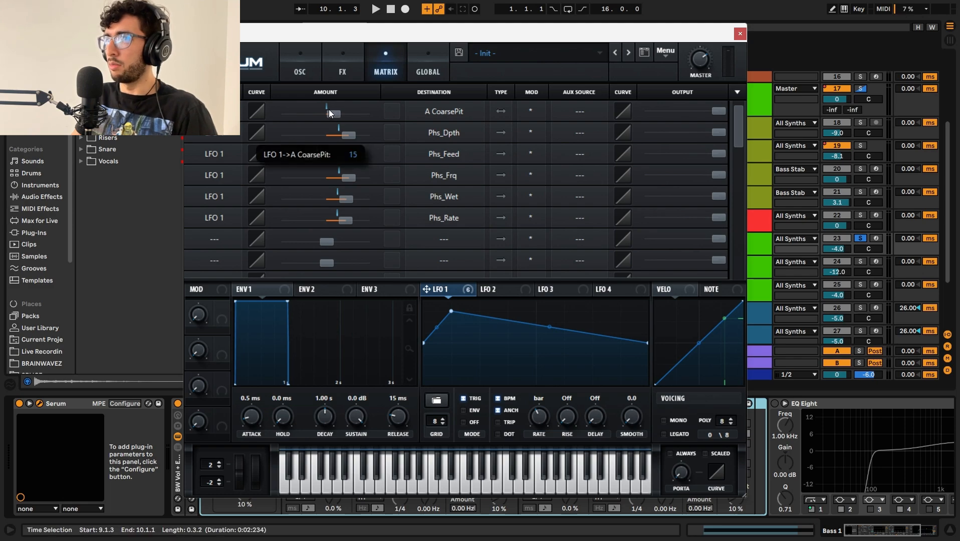
{"action": "double_click", "coordinate": [330, 109]}
{"action": "type", "text": "1"}
{"action": "key", "text": "Return"}
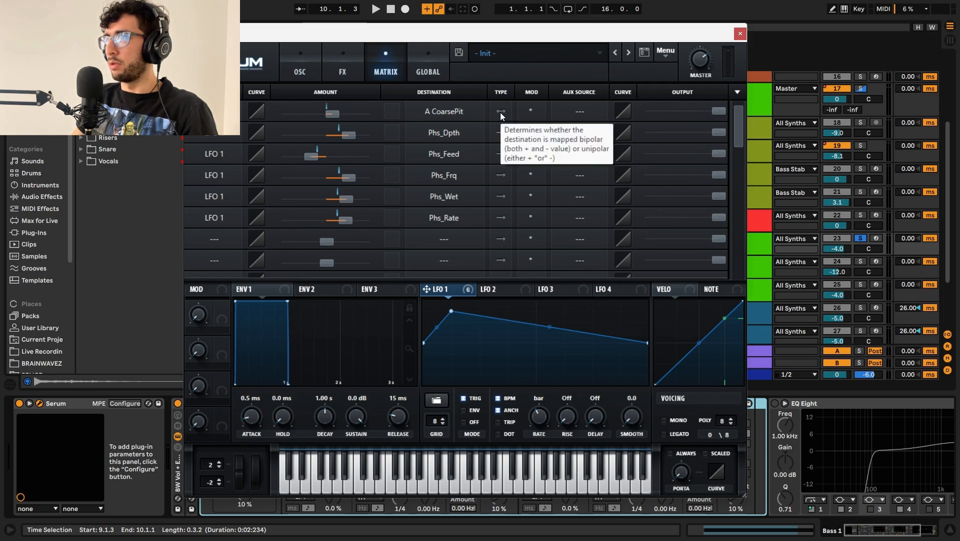
Step: Compare Bass 1 by ear with OSC A's LFO 1 coarse pitch modulation disabled and enabled again
{"action": "left_click", "coordinate": [318, 57]}
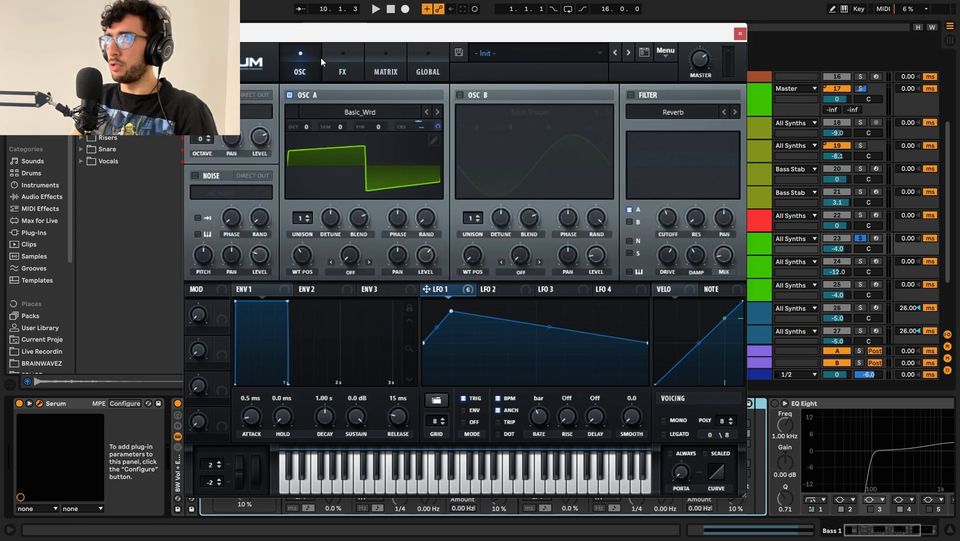
{"action": "key", "text": "space"}
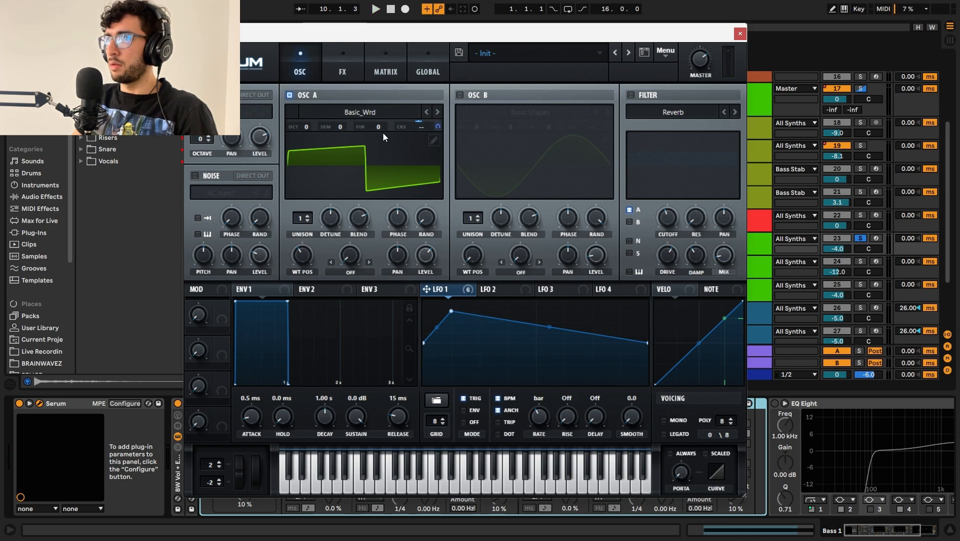
{"action": "key", "text": "space"}
{"action": "right_click", "coordinate": [421, 122]}
{"action": "left_click", "coordinate": [445, 143]}
{"action": "key", "text": "space"}
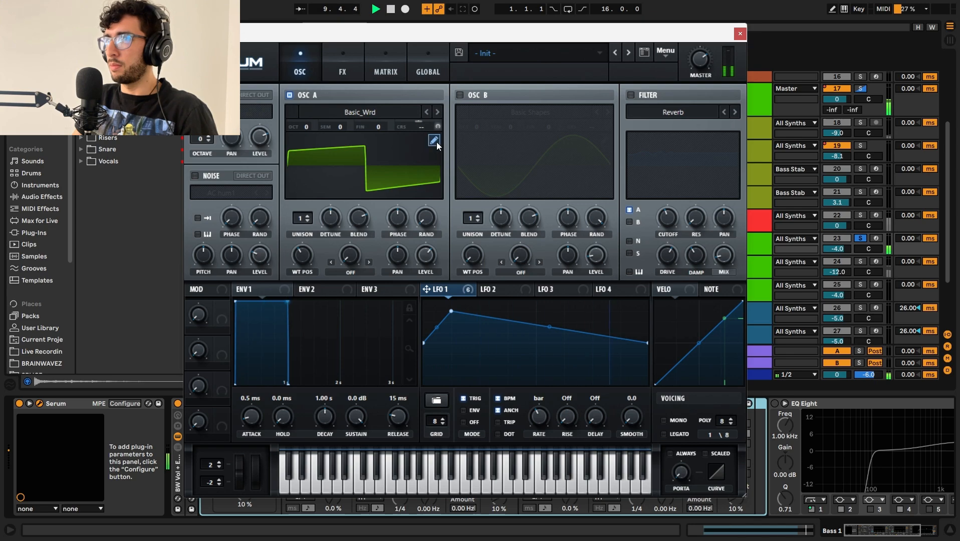
{"action": "key", "text": "space"}
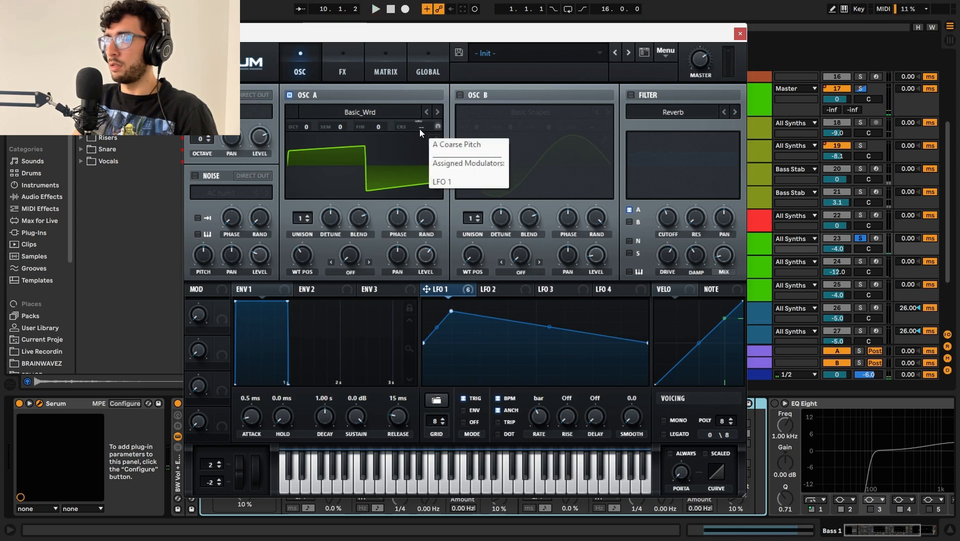
{"action": "right_click", "coordinate": [423, 130]}
{"action": "key", "text": "space"}
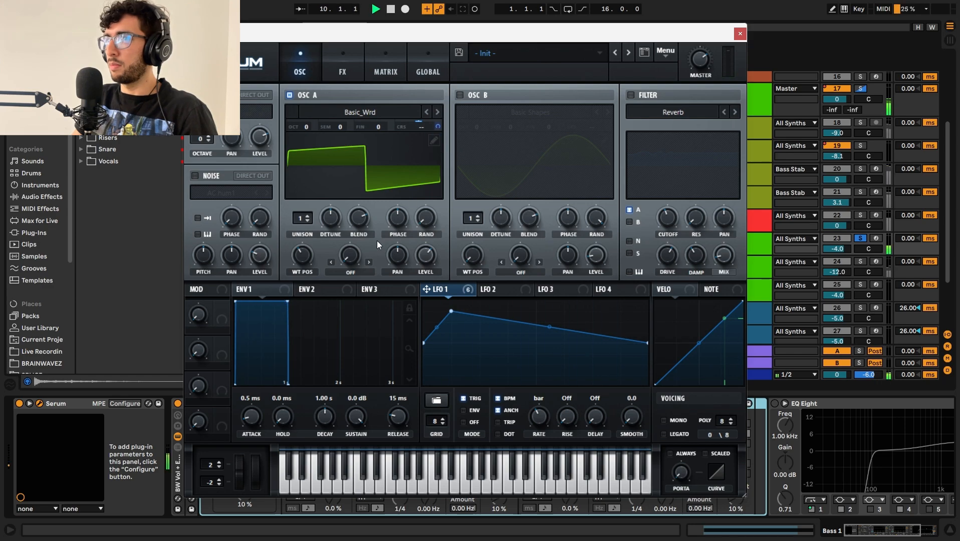
Step: Audition Bass 1 with only the Hyper/Dimension effect active in Serum's effects rack
{"action": "left_click", "coordinate": [343, 71]}
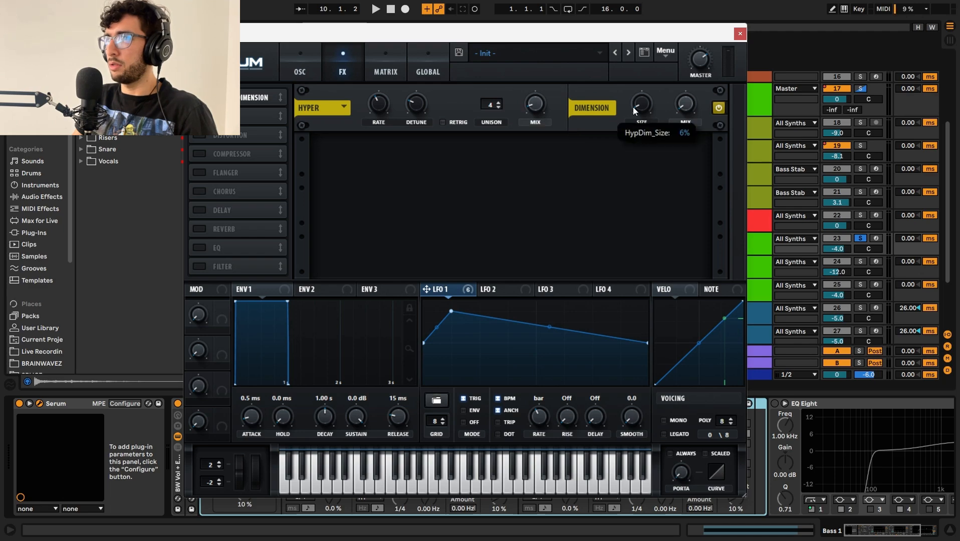
{"action": "key", "text": "space"}
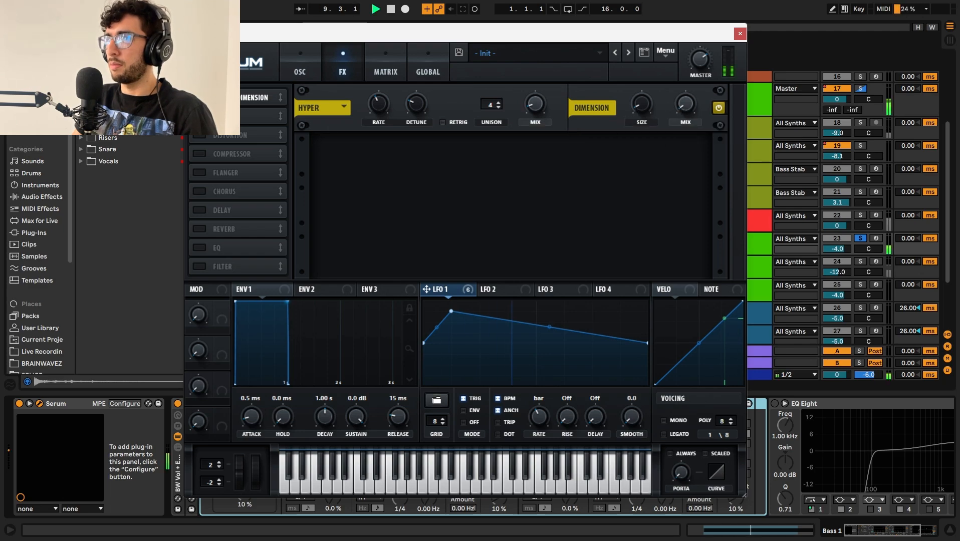
{"action": "key", "text": "space"}
Step: Enable Serum's Phaser effect, audition Bass 1 through it, and enable the Lin.Fold Distortion effect
{"action": "left_click", "coordinate": [199, 116]}
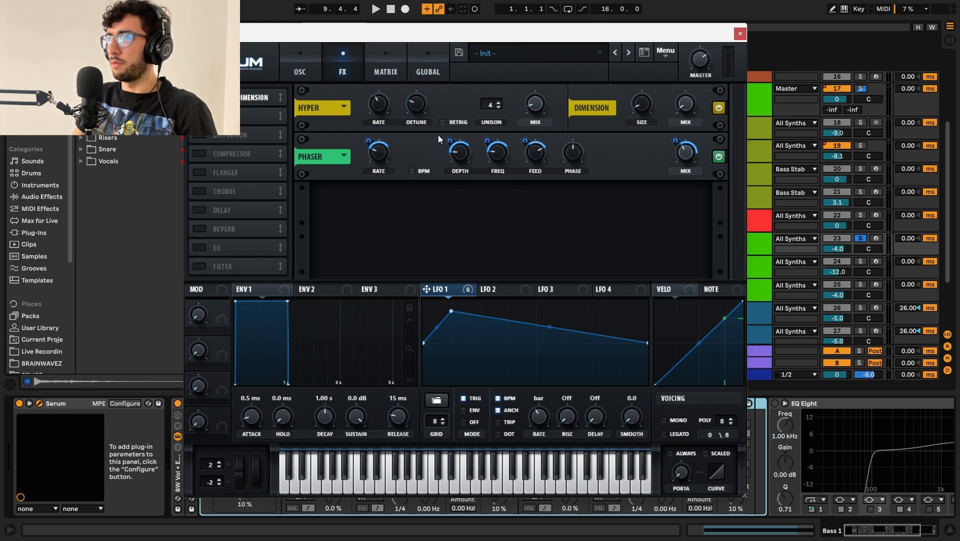
{"action": "key", "text": "space"}
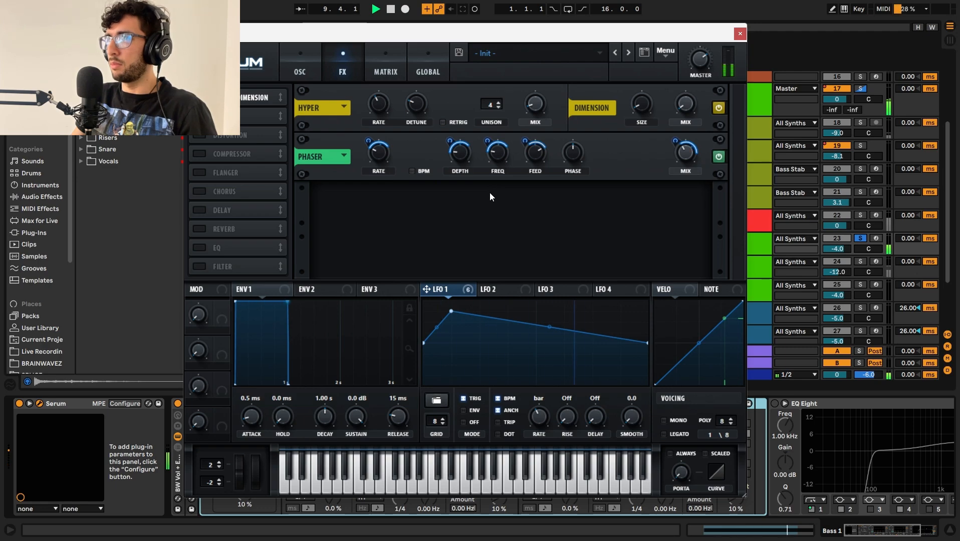
{"action": "left_click", "coordinate": [198, 136]}
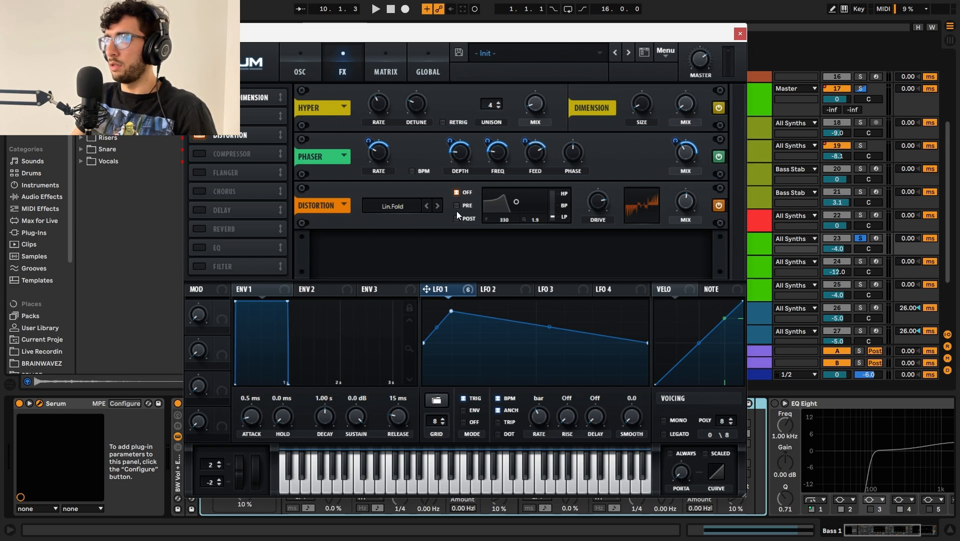
Step: Enable Serum's multiband Compressor after the distortion and audition Bass 1 through it
{"action": "mouse_move", "coordinate": [686, 195]}
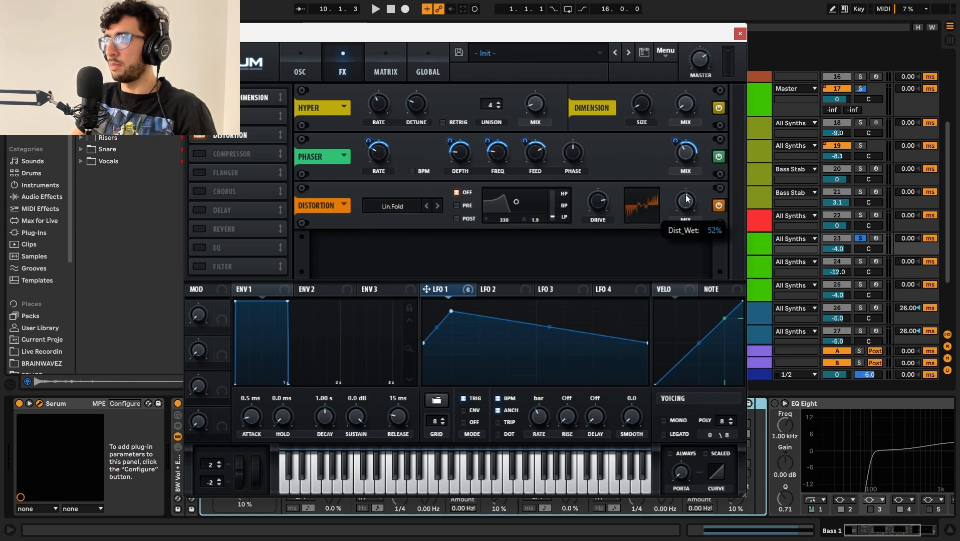
{"action": "key", "text": "space"}
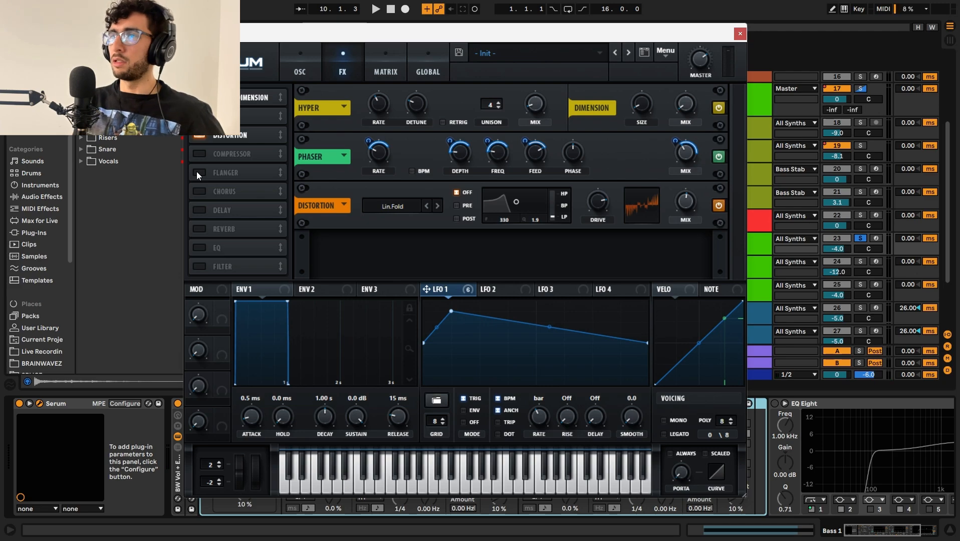
{"action": "left_click", "coordinate": [199, 154]}
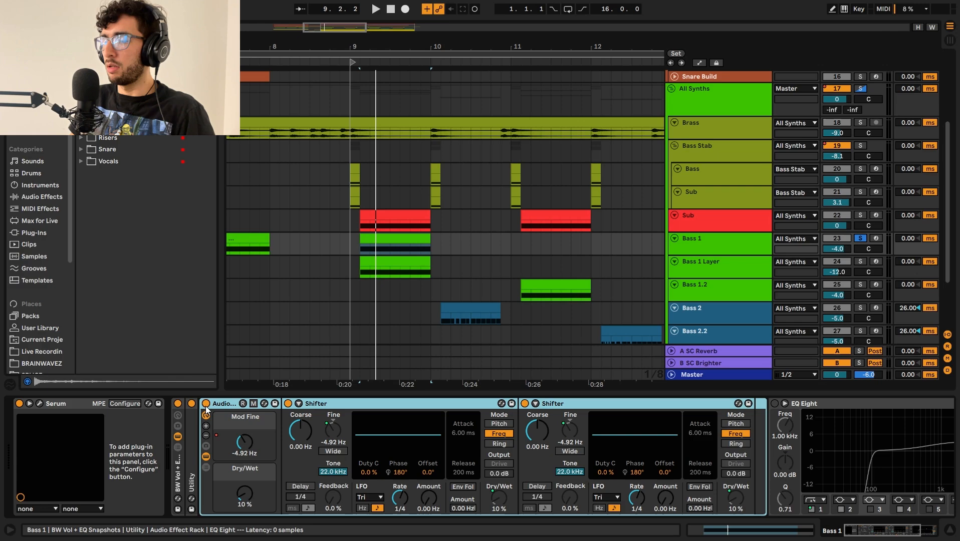
Step: Compare Bass 1 by ear with the Audio Effect Rack holding the two Shifters bypassed and enabled again
{"action": "left_click", "coordinate": [206, 404]}
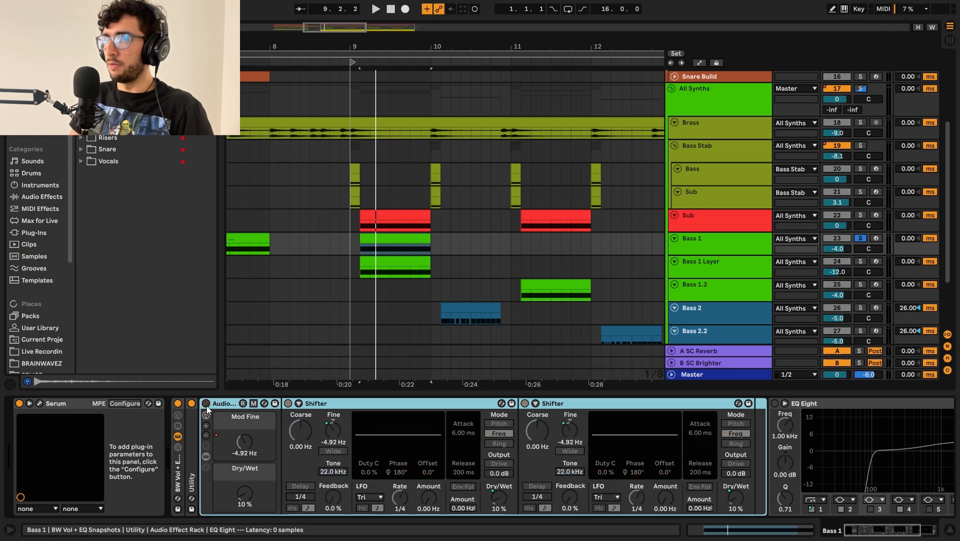
{"action": "left_click", "coordinate": [206, 404]}
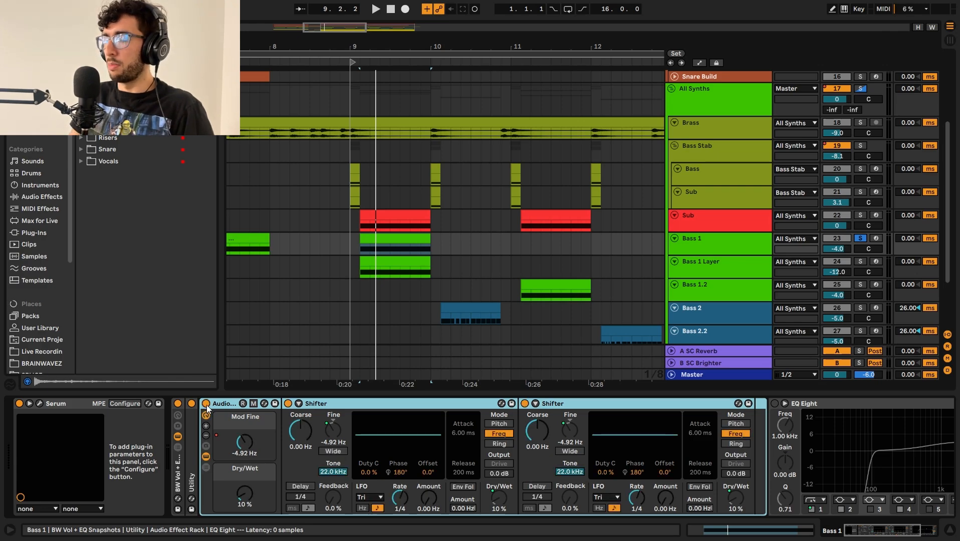
{"action": "key", "text": "space"}
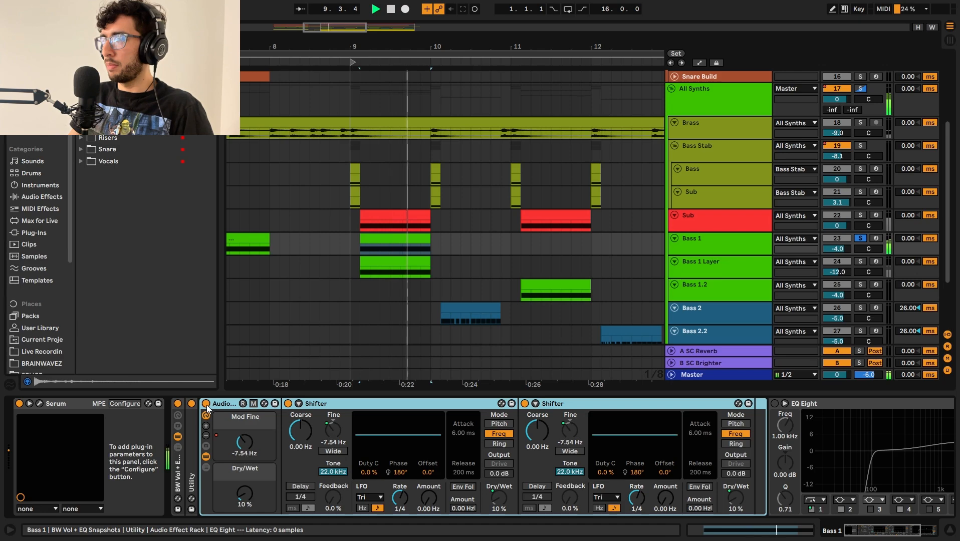
{"action": "key", "text": "space"}
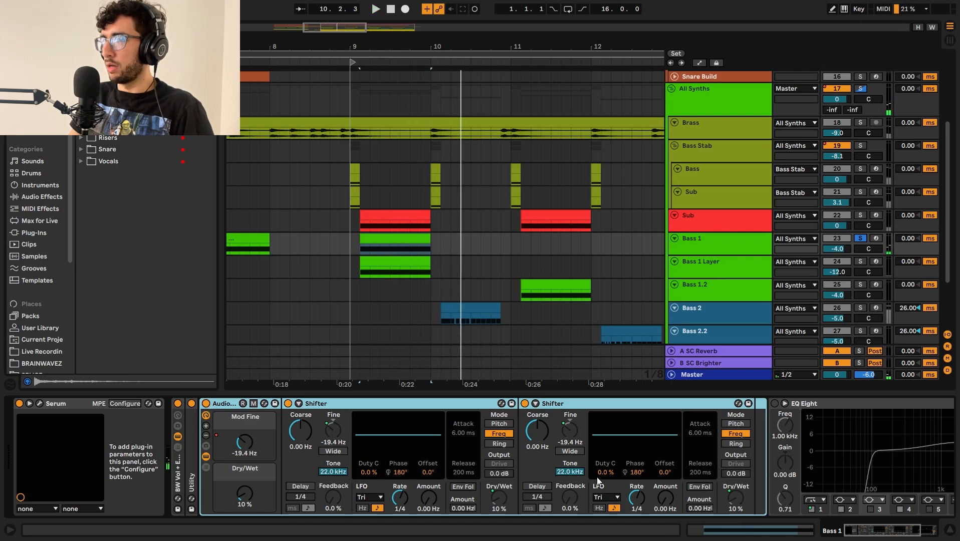
Step: Inspect the rack's two Shifters, display the Mod Fine macro's automation on Bass 1, and enlarge that track's lane
{"action": "left_click", "coordinate": [451, 405]}
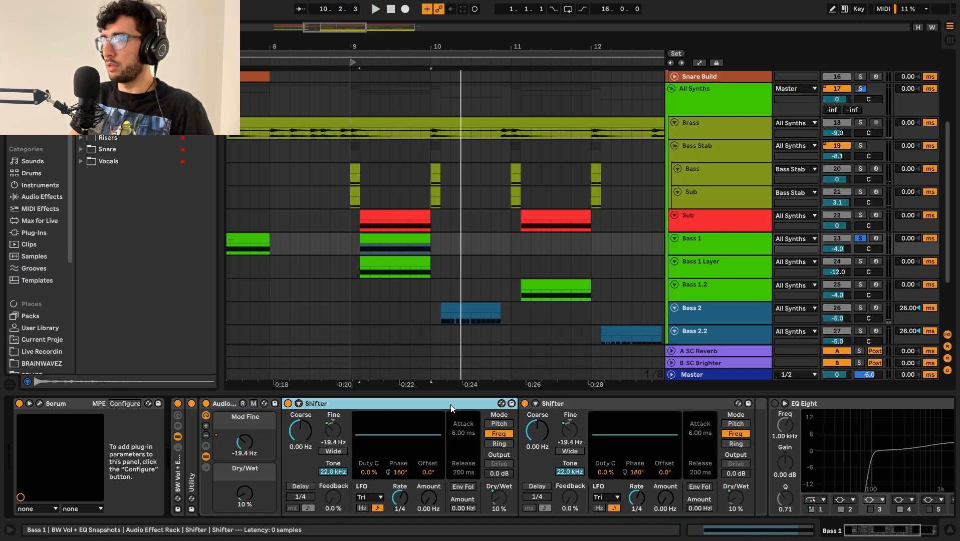
{"action": "left_click", "coordinate": [575, 405]}
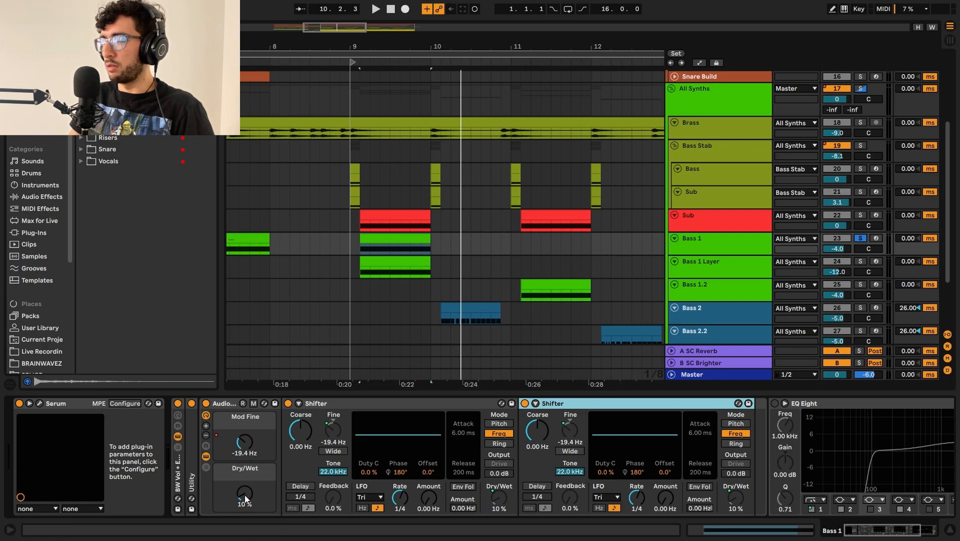
{"action": "left_click", "coordinate": [242, 448]}
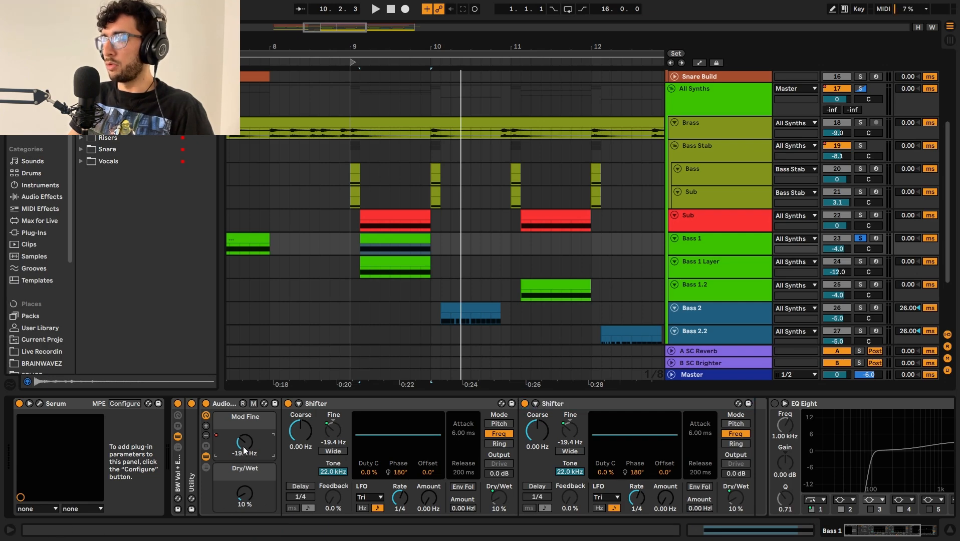
{"action": "key", "text": "a"}
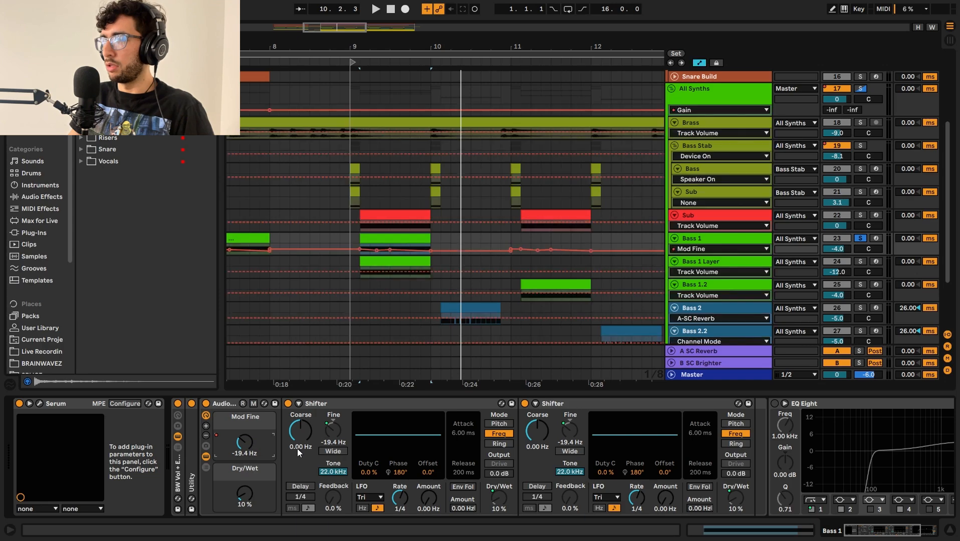
{"action": "left_click_drag", "start_coordinate": [702, 254], "coordinate": [702, 308]}
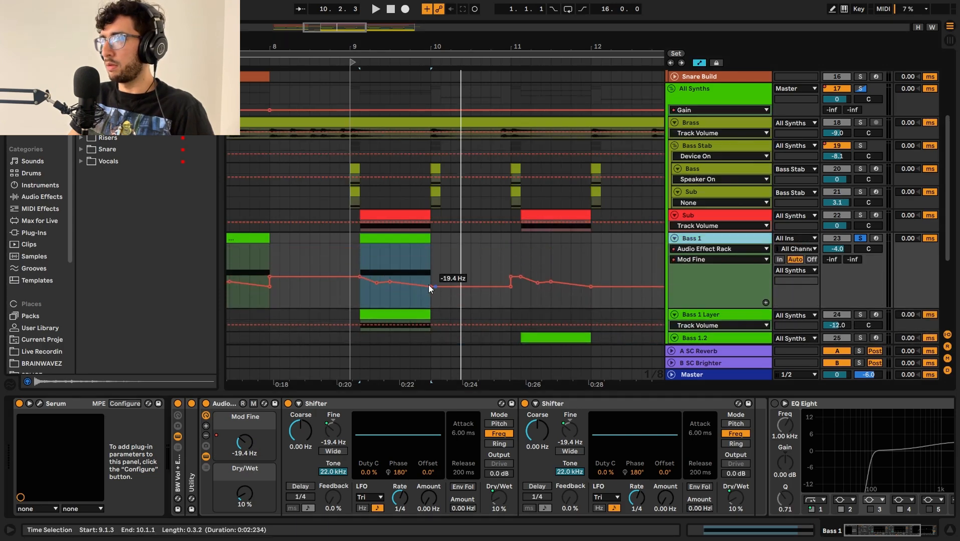
Step: Play Bass 1 from the start of its clip at 9.1.3 to hear the Mod Fine automation, and inspect both Shifters
{"action": "left_click", "coordinate": [357, 255]}
{"action": "key", "text": "space"}
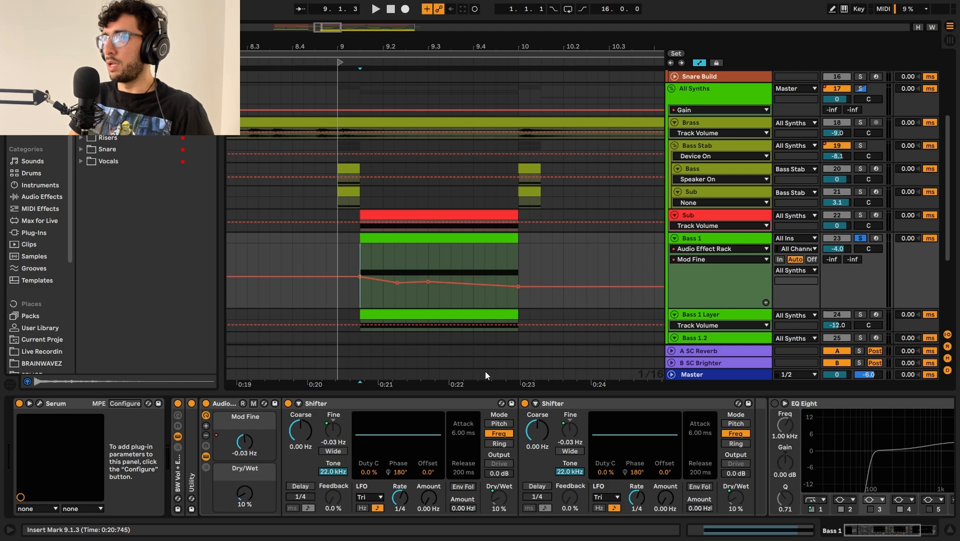
{"action": "left_click", "coordinate": [562, 405]}
{"action": "key", "text": "Left"}
{"action": "left_click", "coordinate": [584, 401]}
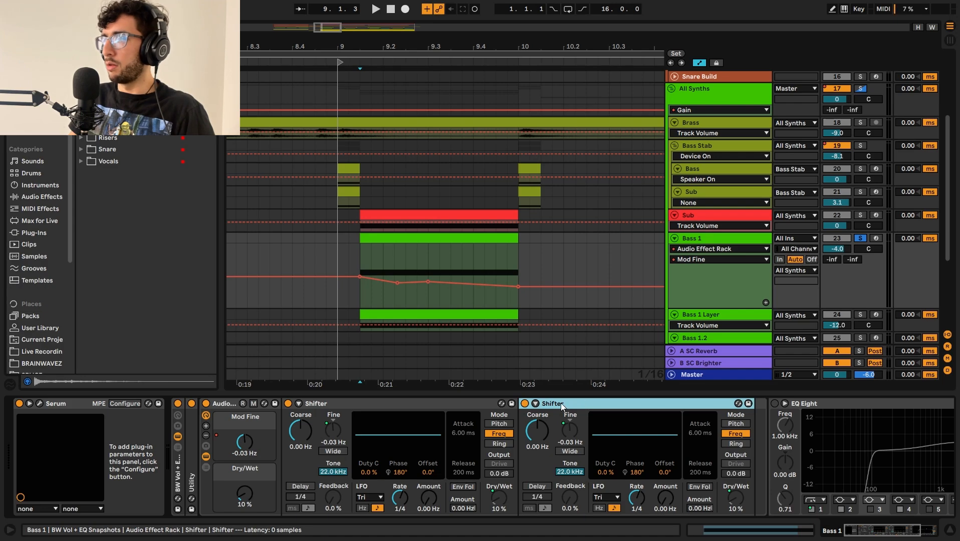
{"action": "left_click", "coordinate": [513, 407]}
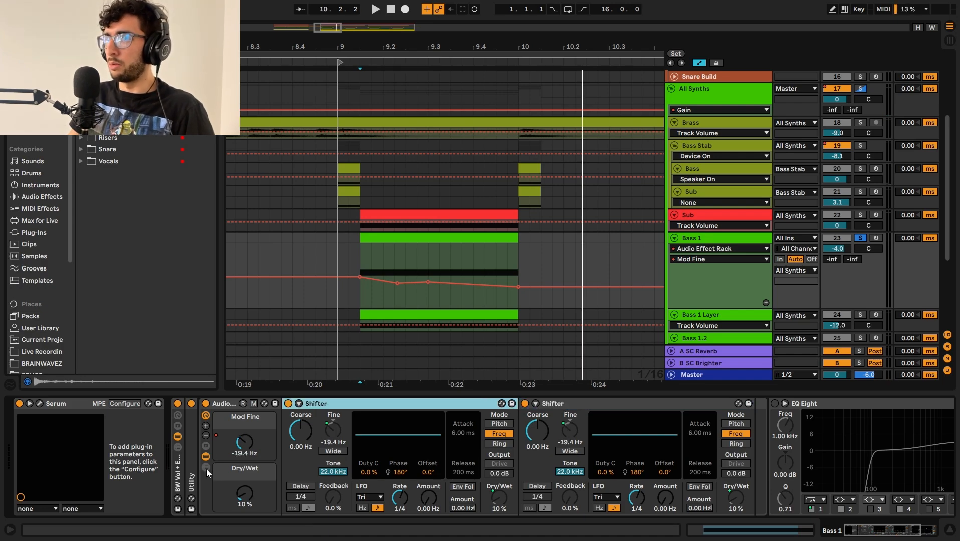
Step: Show the Audio Effect Rack's chain list and review how the Mod Fine and Dry/Wet macros map to both Shifters
{"action": "left_click", "coordinate": [207, 468]}
{"action": "left_click", "coordinate": [206, 467]}
{"action": "left_click", "coordinate": [206, 468]}
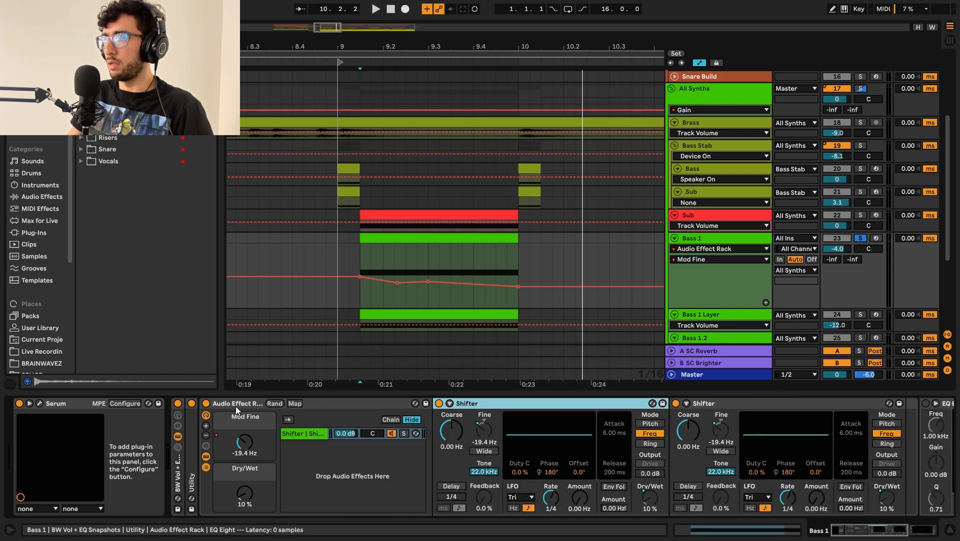
{"action": "left_click", "coordinate": [297, 403]}
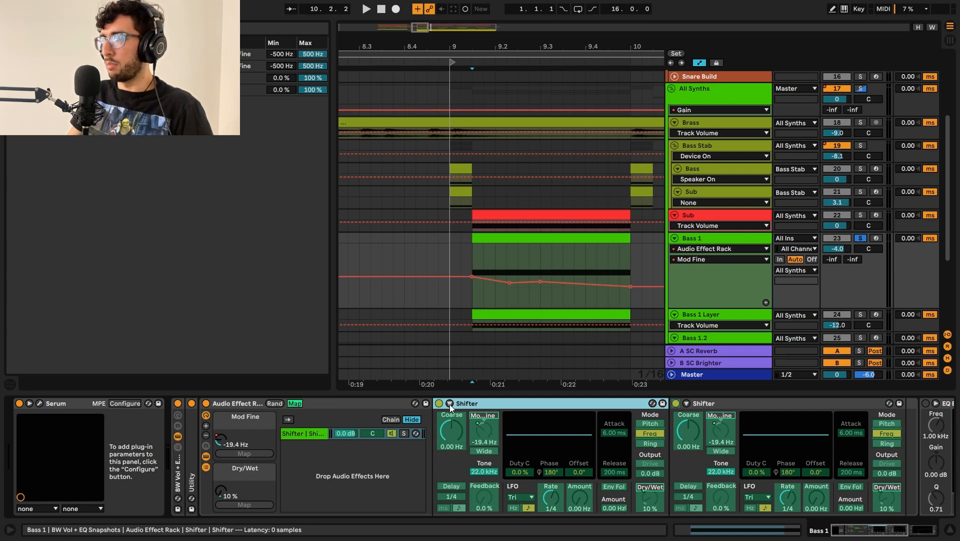
{"action": "left_click", "coordinate": [575, 501]}
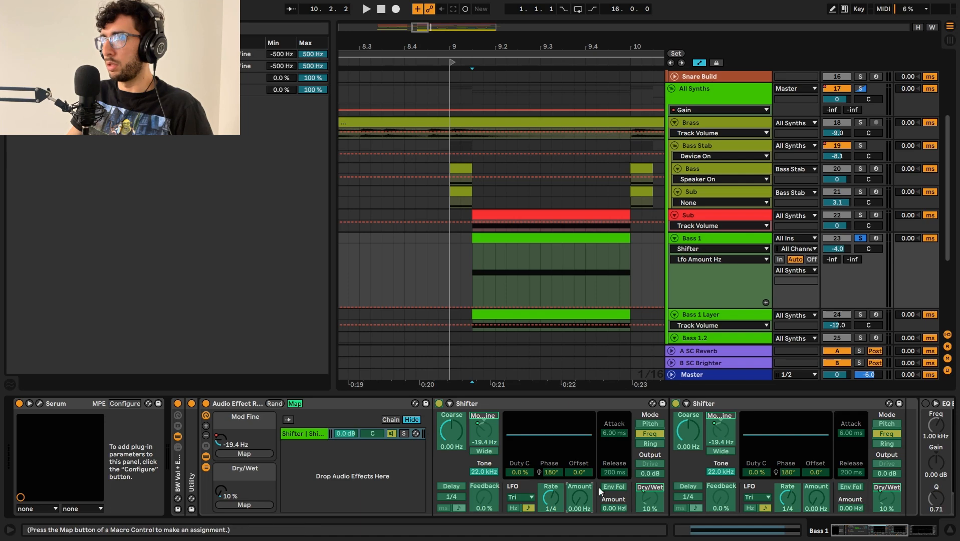
{"action": "left_click", "coordinate": [293, 404]}
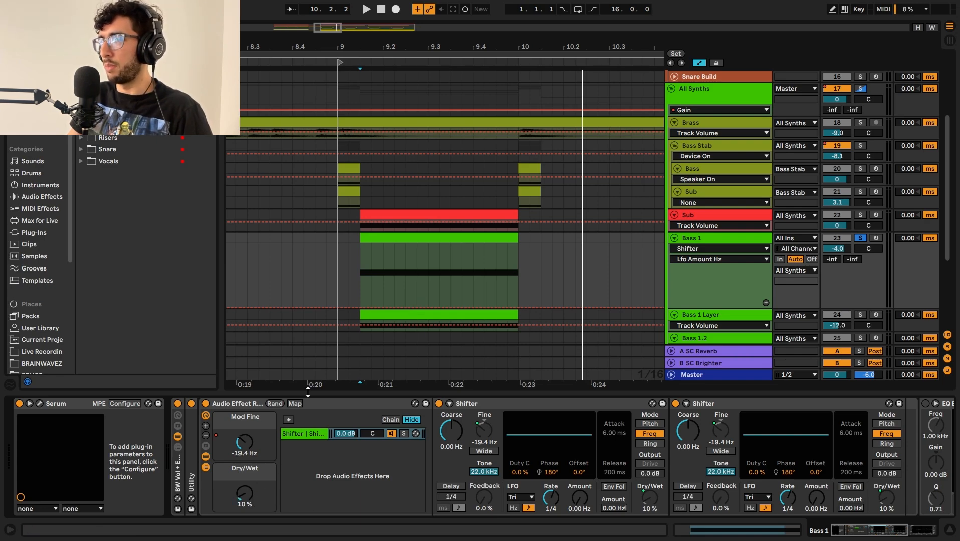
Step: Audition Bass 1 while varying the rack's Dry/Wet macro, and return it to 10 %
{"action": "left_click", "coordinate": [241, 497]}
{"action": "key", "text": "space"}
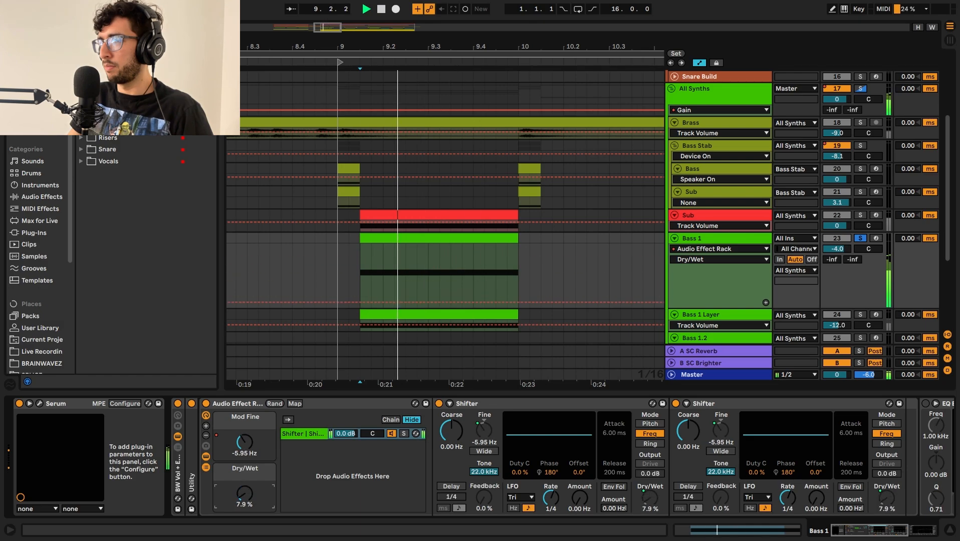
{"action": "key", "text": "space"}
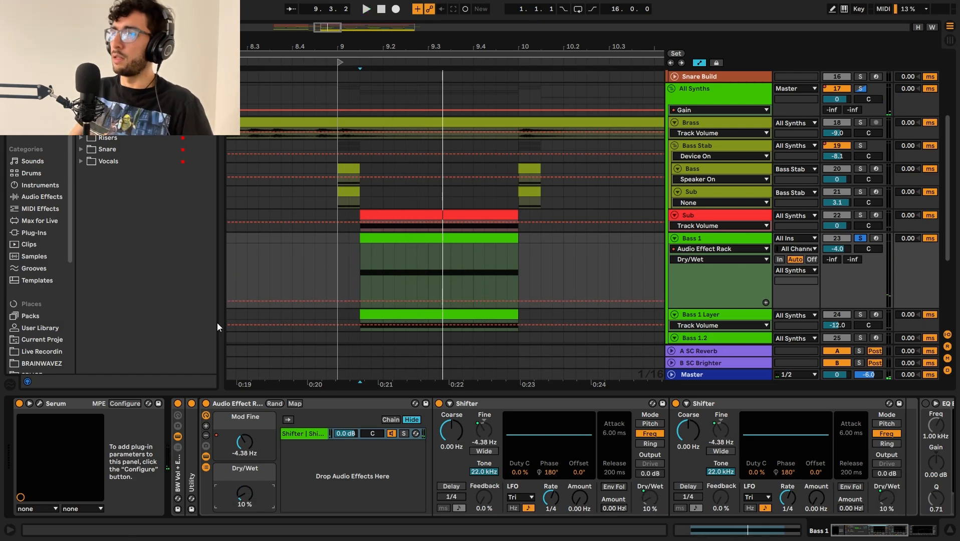
Step: Compare Bass 1 by ear with its EQ Eight off and on, and inspect the boosted 2.30 kHz band
{"action": "mouse_move", "coordinate": [880, 530]}
{"action": "left_mouse_down"}
{"action": "mouse_move", "coordinate": [909, 520]}
{"action": "mouse_move", "coordinate": [878, 526]}
{"action": "left_mouse_up"}
{"action": "key", "text": "space"}
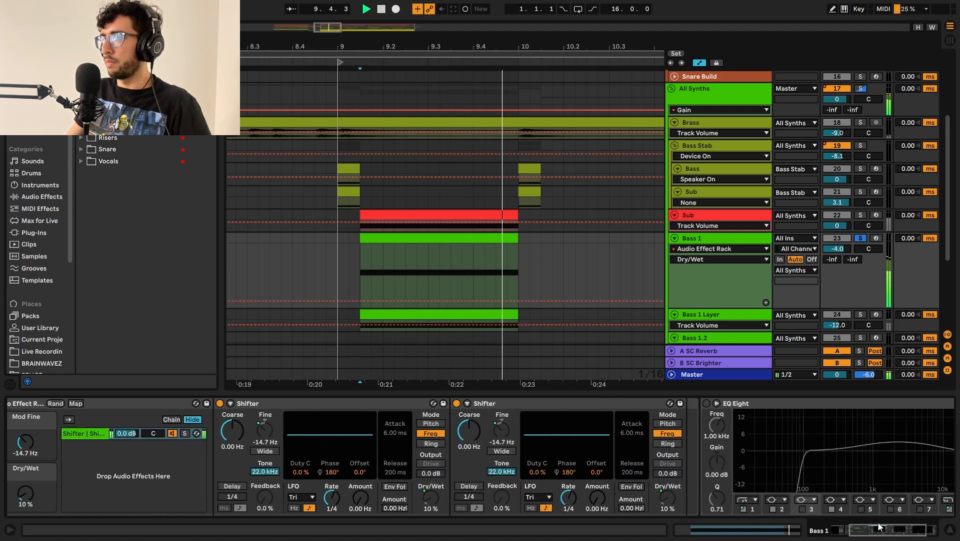
{"action": "left_click", "coordinate": [706, 403]}
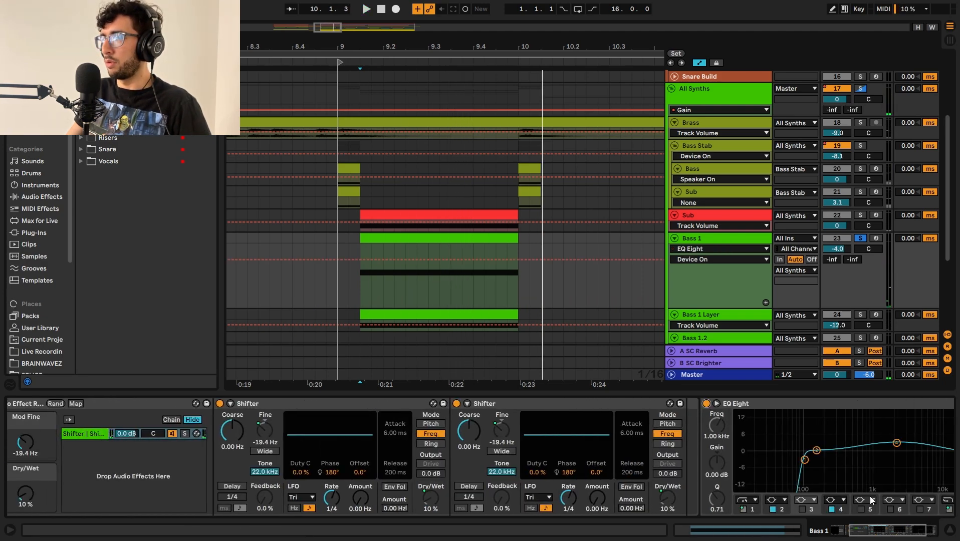
{"action": "left_click_drag", "start_coordinate": [878, 525], "coordinate": [879, 524]}
{"action": "left_click", "coordinate": [889, 444]}
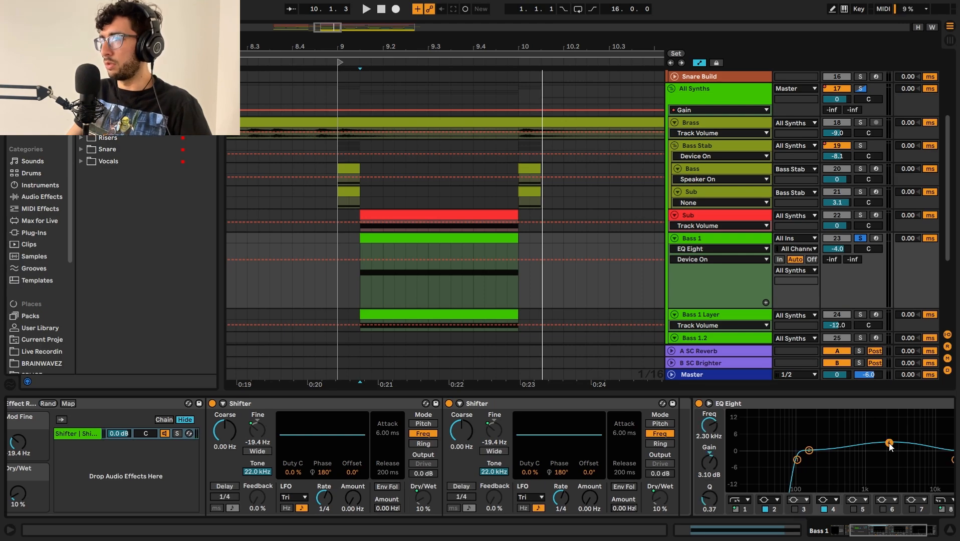
{"action": "key", "text": "space"}
Step: Play the Bass 1 clip at bar 13 and bring its Shifter rack back into view
{"action": "scroll", "coordinate": [897, 513], "scroll_direction": "right", "scroll_amount": 3}
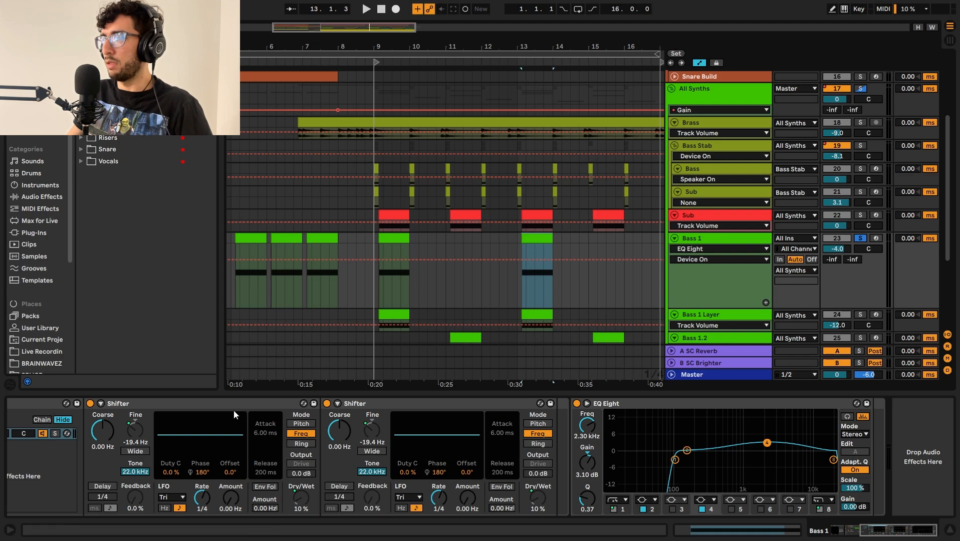
{"action": "left_click", "coordinate": [851, 533]}
{"action": "key", "text": "space"}
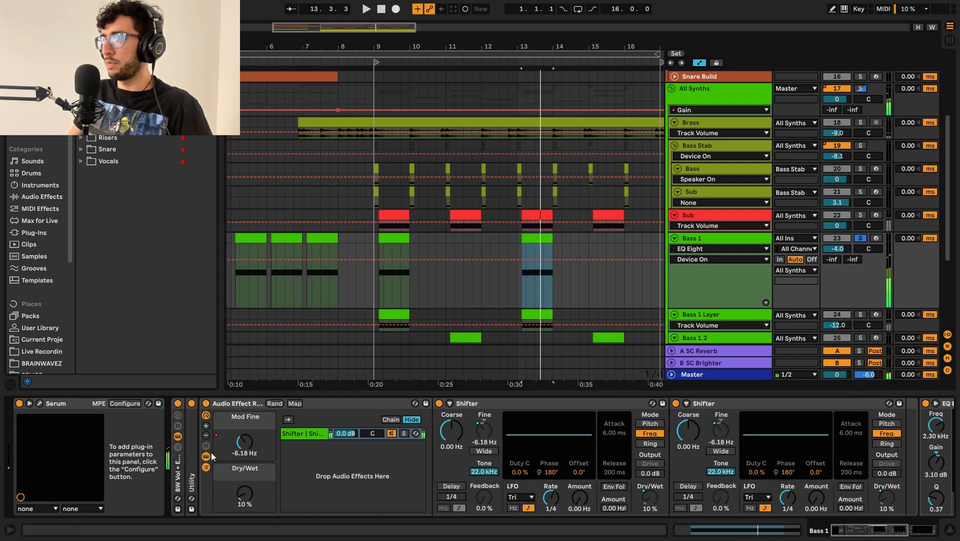
Step: Display the Mod Fine automation on Bass 1 and audition the bar 13 clip to hear its different curve
{"action": "left_click", "coordinate": [247, 444]}
{"action": "left_click", "coordinate": [525, 259]}
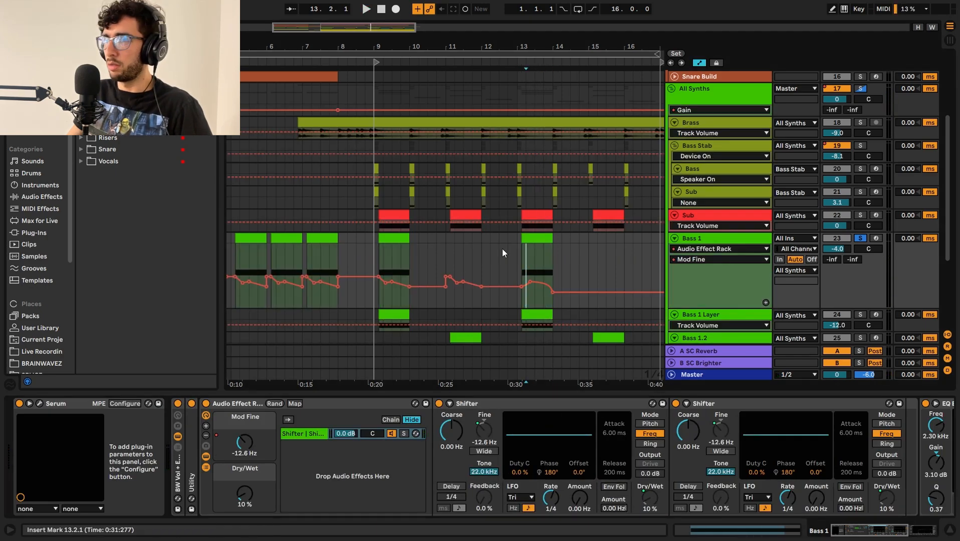
{"action": "left_click", "coordinate": [516, 251]}
{"action": "key", "text": "space"}
{"action": "key", "text": "plus"}
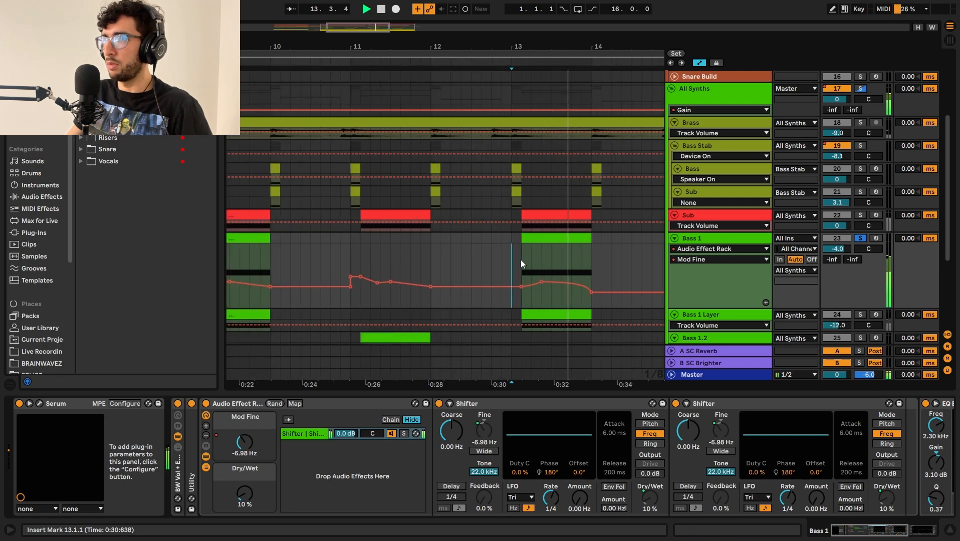
{"action": "left_click", "coordinate": [522, 259]}
{"action": "key", "text": "minus"}
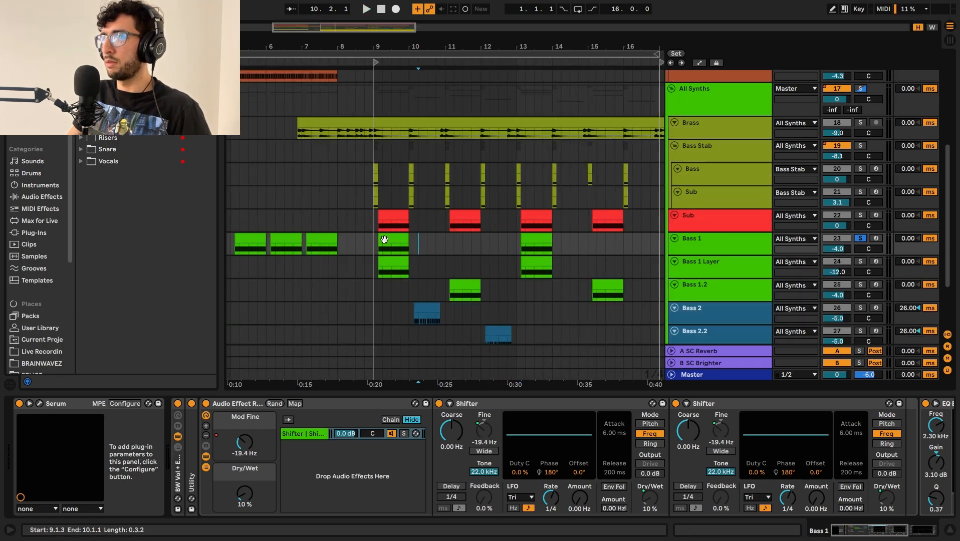
Step: Hide the automation lanes, solo the Bass 1 Layer track, and select its clip at bar 9 to show its devices
{"action": "left_click_drag", "start_coordinate": [380, 244], "coordinate": [417, 244]}
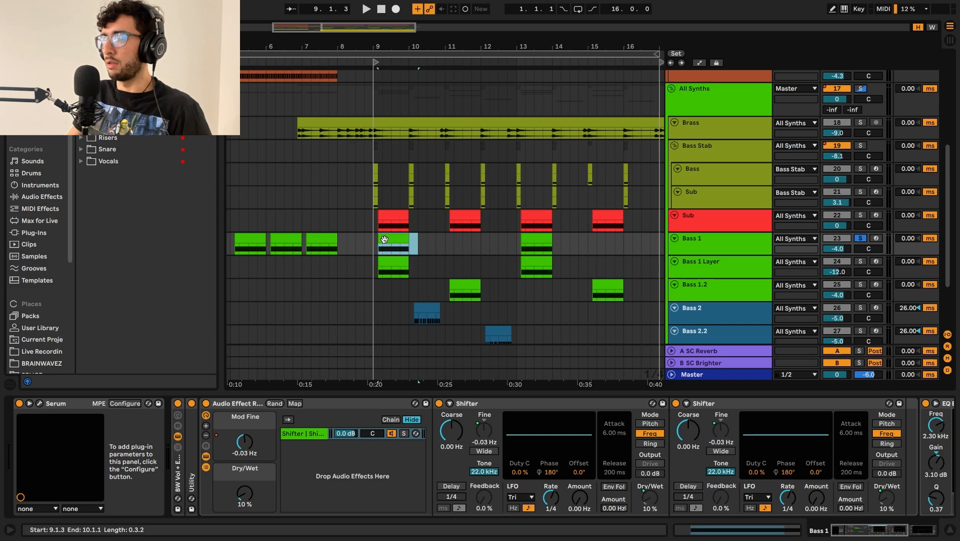
{"action": "left_click", "coordinate": [693, 269]}
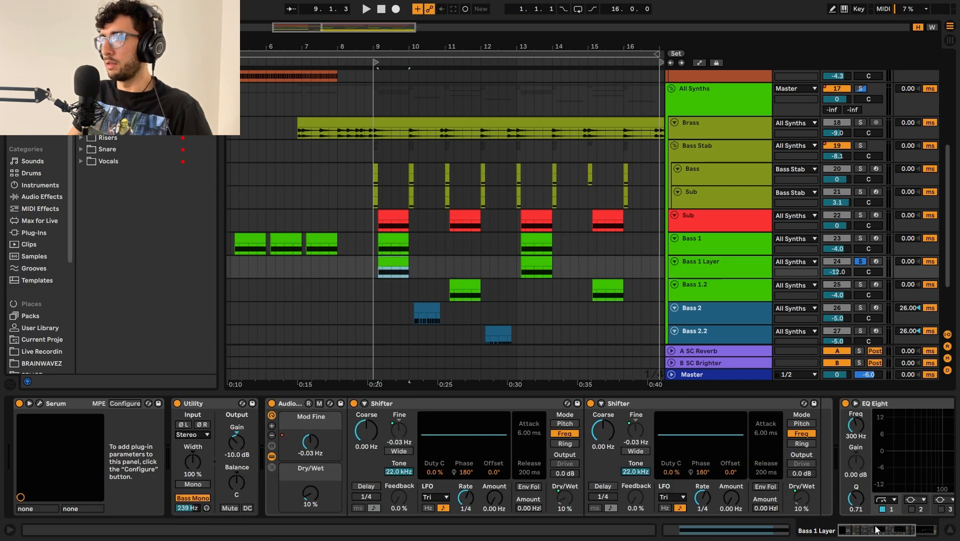
{"action": "left_click_drag", "start_coordinate": [876, 530], "coordinate": [868, 530]}
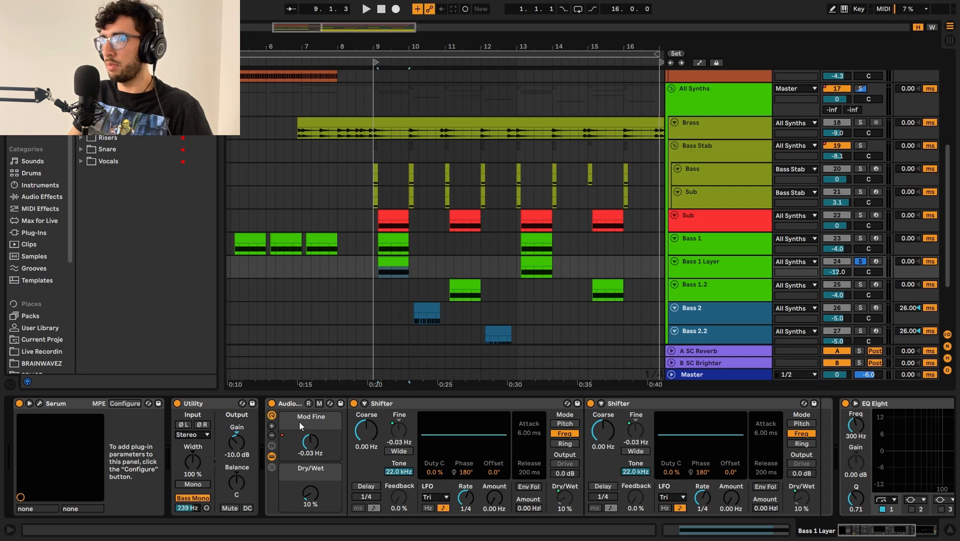
Step: Try moving the low-cut band of Bass 1 Layer's EQ Eight to 316 Hz, and undo the change
{"action": "scroll", "coordinate": [273, 415], "scroll_direction": "right", "scroll_amount": 5}
{"action": "left_click_drag", "start_coordinate": [719, 460], "coordinate": [721, 460]}
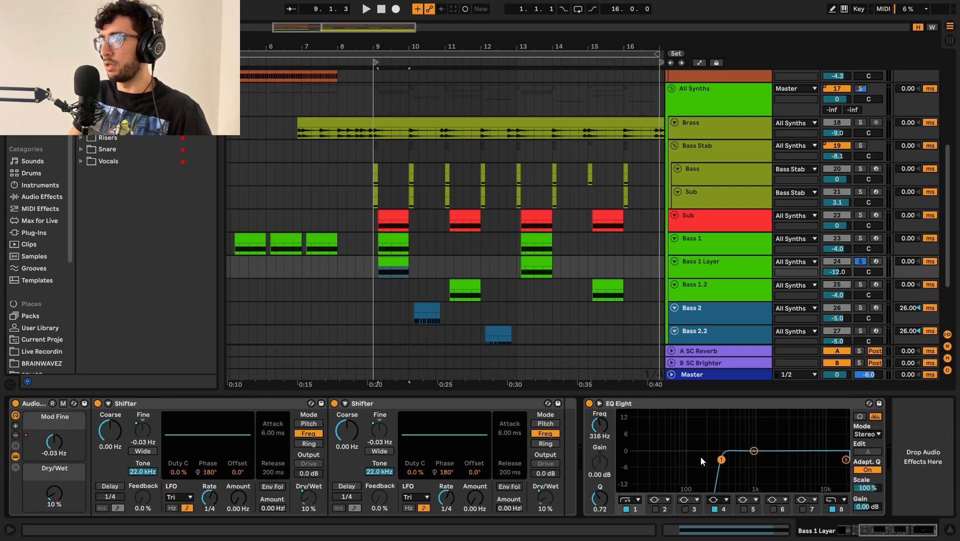
{"action": "key", "text": "ctrl+z"}
Step: Open Bass 1 Layer's Serum, check oscillator B's HarmonicSeries entry in the Digital wavetables and oscillator A's FM from B, and close it
{"action": "left_click_drag", "start_coordinate": [884, 530], "coordinate": [862, 530]}
{"action": "left_click", "coordinate": [39, 404]}
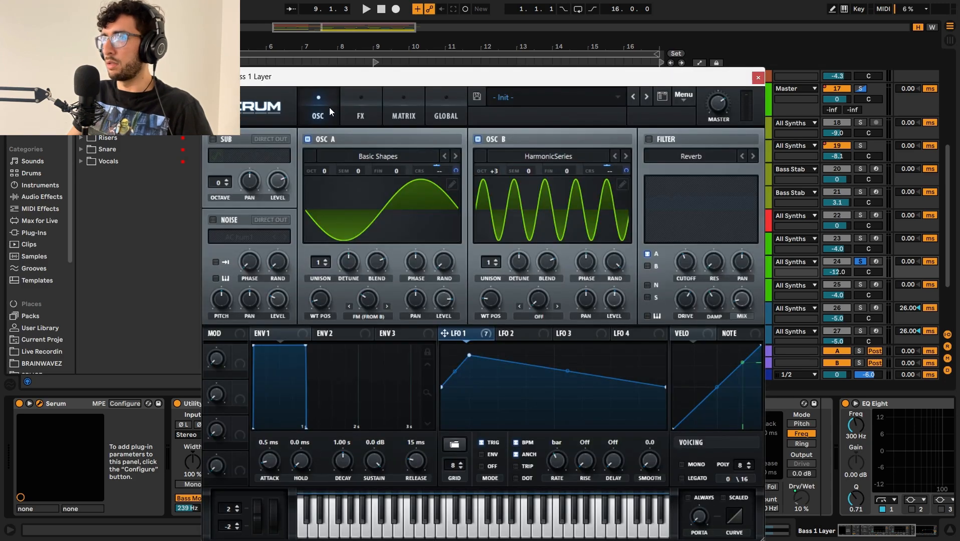
{"action": "left_click", "coordinate": [555, 157]}
{"action": "mouse_move", "coordinate": [530, 201]}
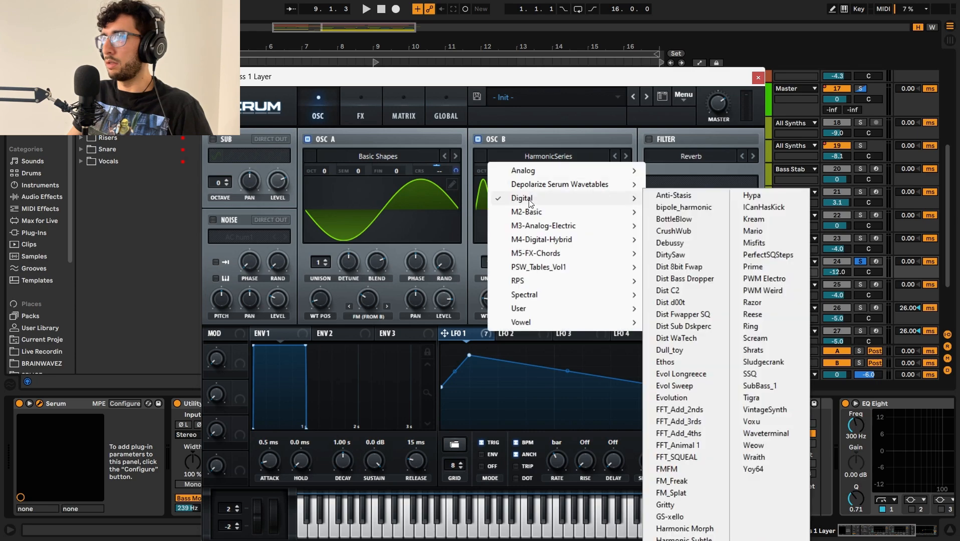
{"action": "left_click", "coordinate": [567, 135]}
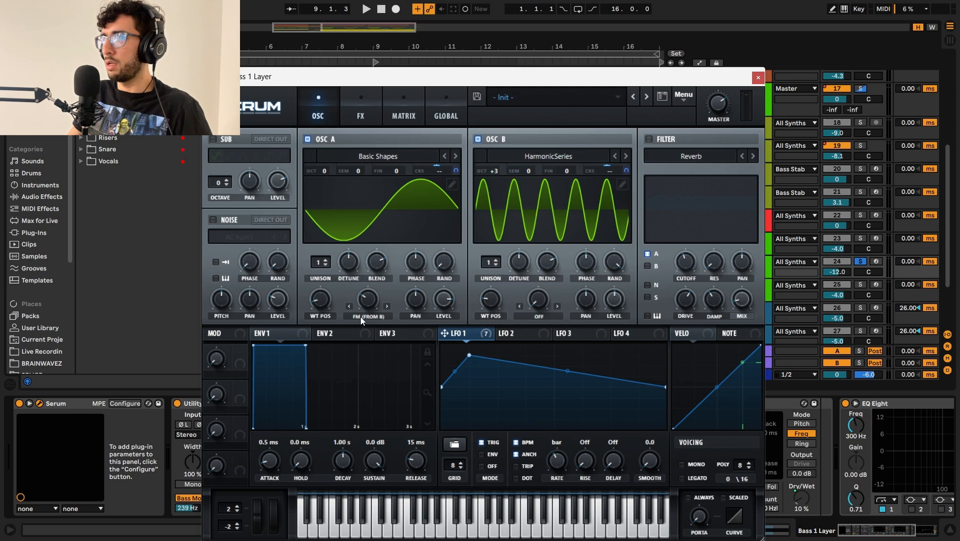
{"action": "mouse_move", "coordinate": [364, 303]}
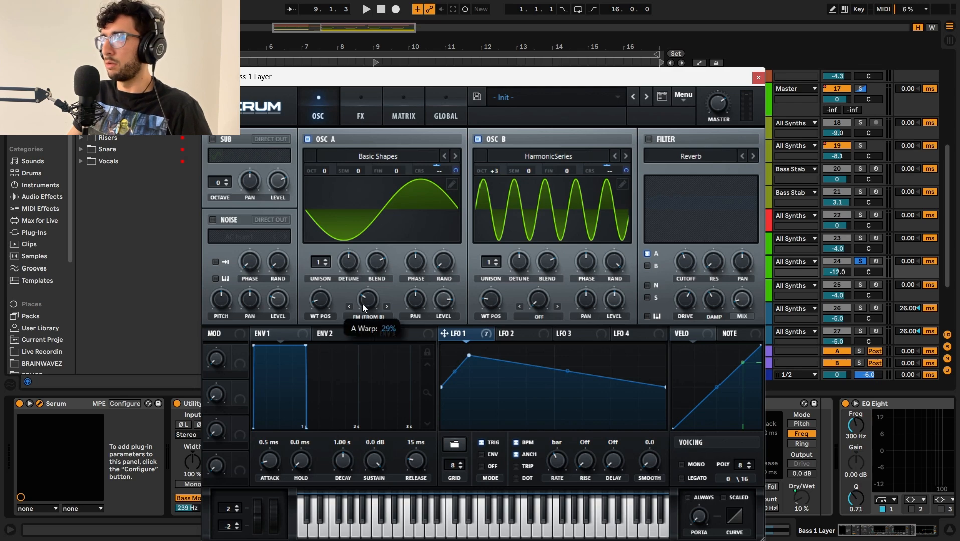
{"action": "left_click", "coordinate": [758, 77]}
Step: Play the soloed Bass 1 Layer clip at bar 9 and stop playback after it with the track selected
{"action": "key", "text": "space"}
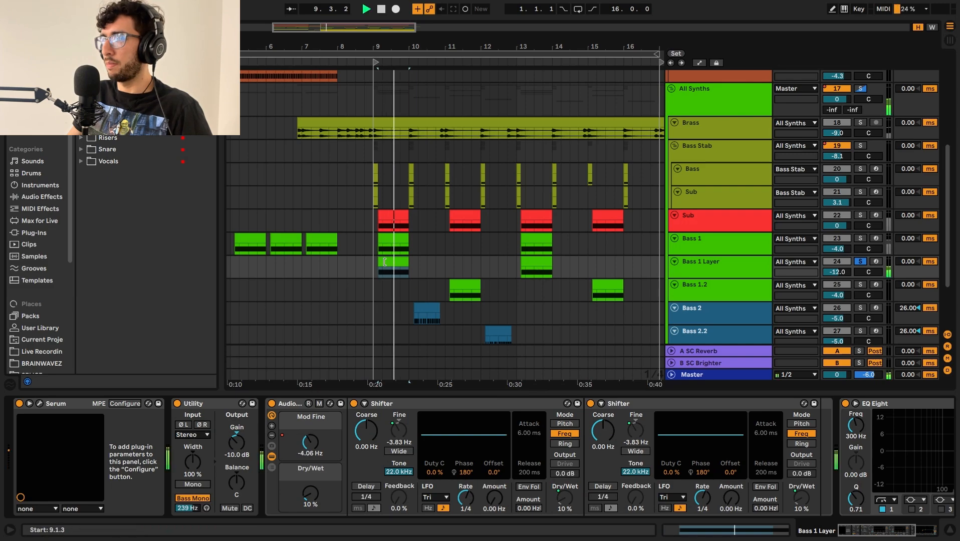
{"action": "left_click", "coordinate": [699, 260]}
{"action": "key", "text": "space"}
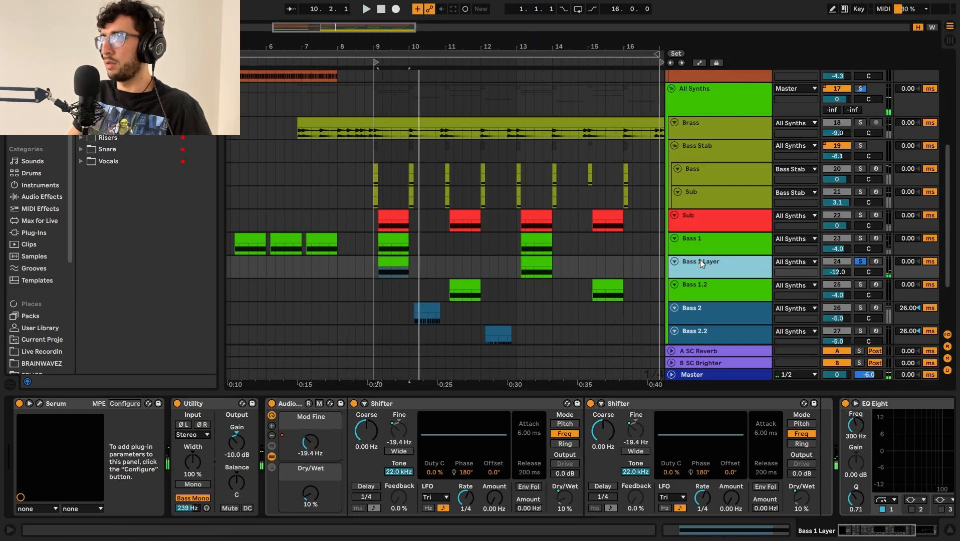
Step: Solo Bass 1 together with Bass 1 Layer and audition both from the Bass 1 clip at bar 9
{"action": "left_click", "coordinate": [716, 241]}
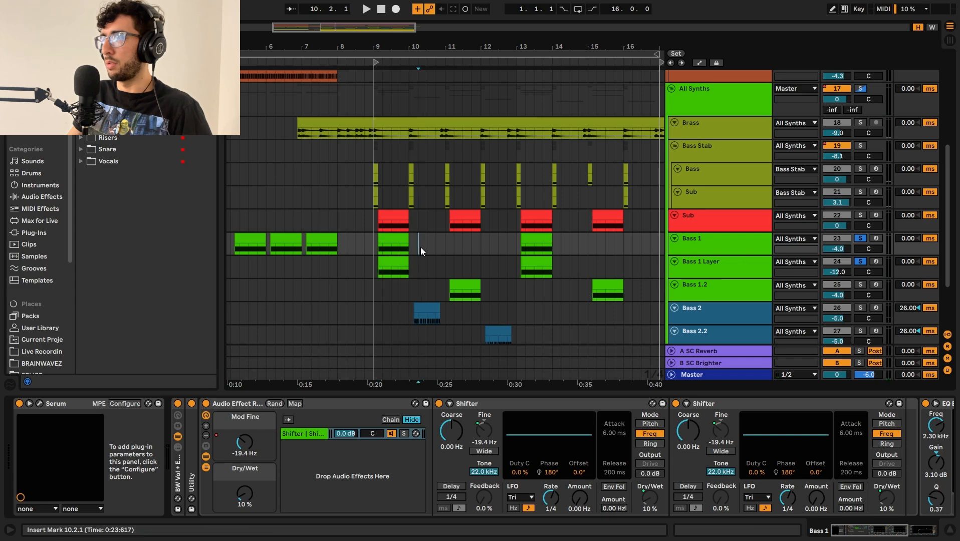
{"action": "left_click", "coordinate": [390, 234]}
{"action": "key", "text": "space"}
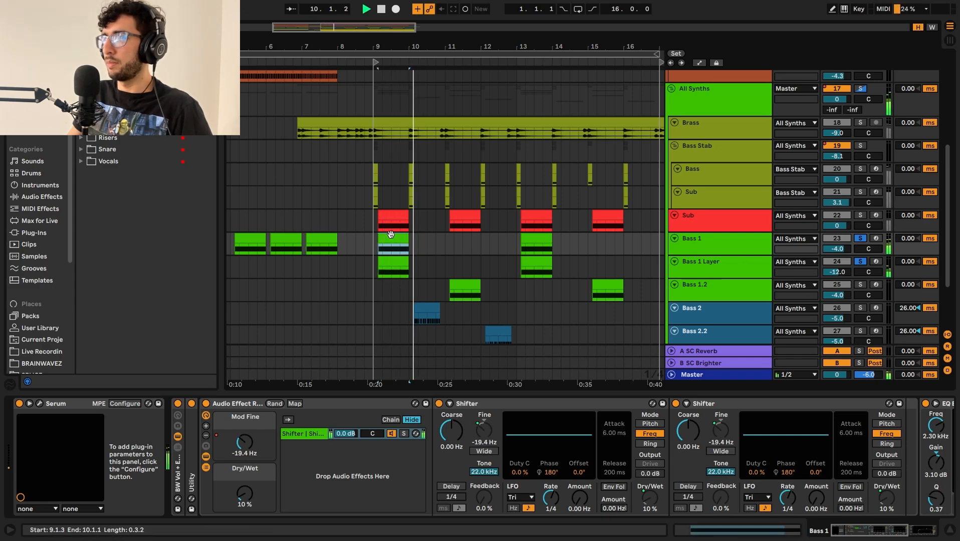
{"action": "key", "text": "space"}
Step: Solo only the Sub track, play its clip at bar 9, and open its Serum
{"action": "left_click", "coordinate": [393, 215]}
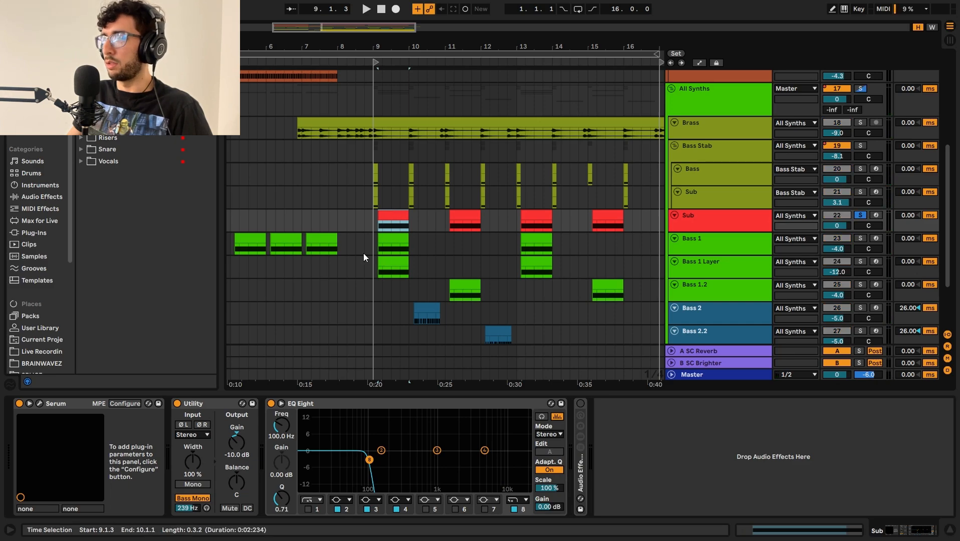
{"action": "key", "text": "space"}
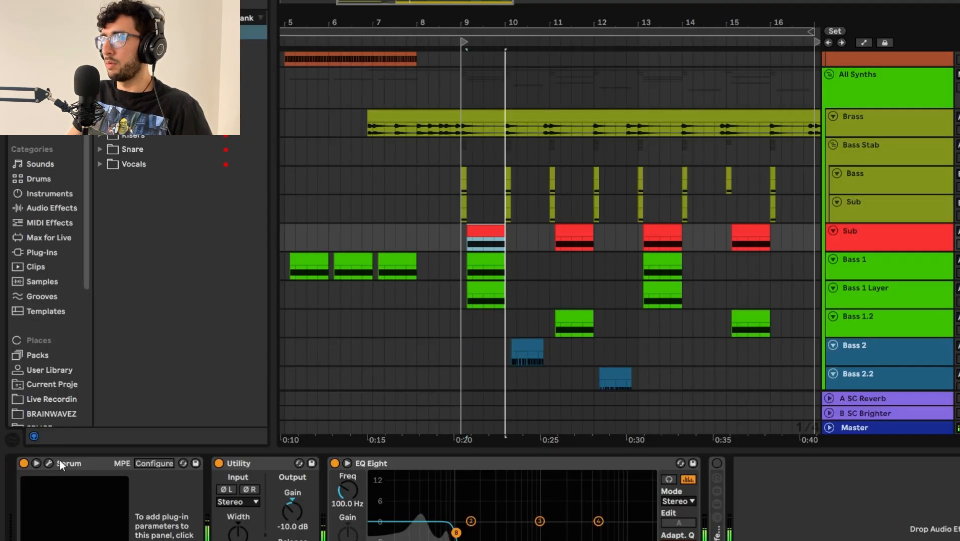
{"action": "left_click", "coordinate": [39, 404]}
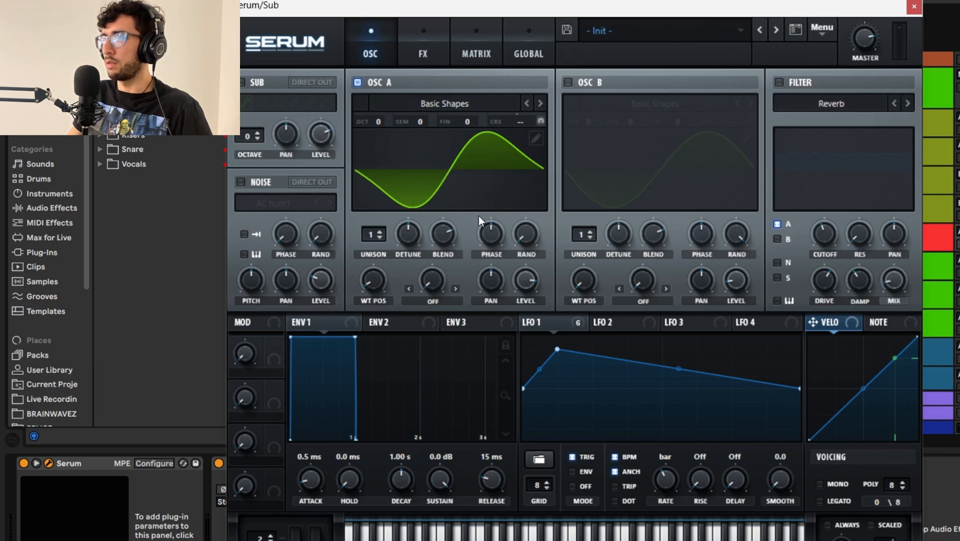
Step: Inspect the Sub's oscillator A waveform in the wavetable editor, and check the Tube distortion's drive in Serum's effects
{"action": "left_click", "coordinate": [536, 138]}
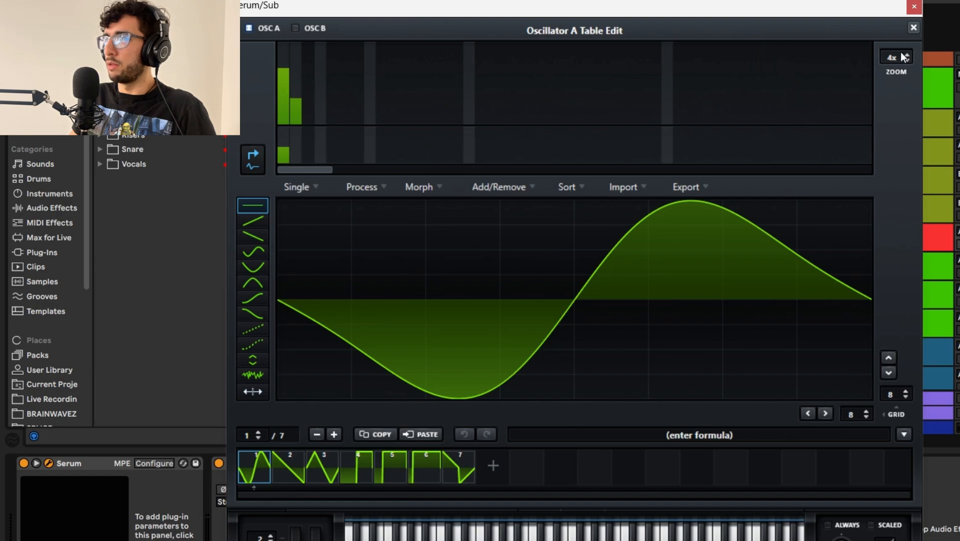
{"action": "left_click", "coordinate": [913, 29]}
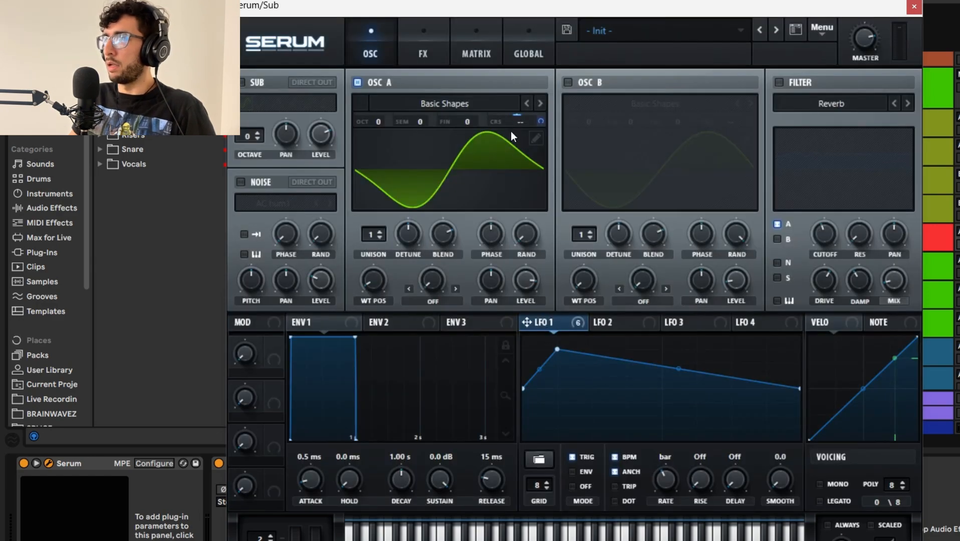
{"action": "left_click", "coordinate": [426, 54]}
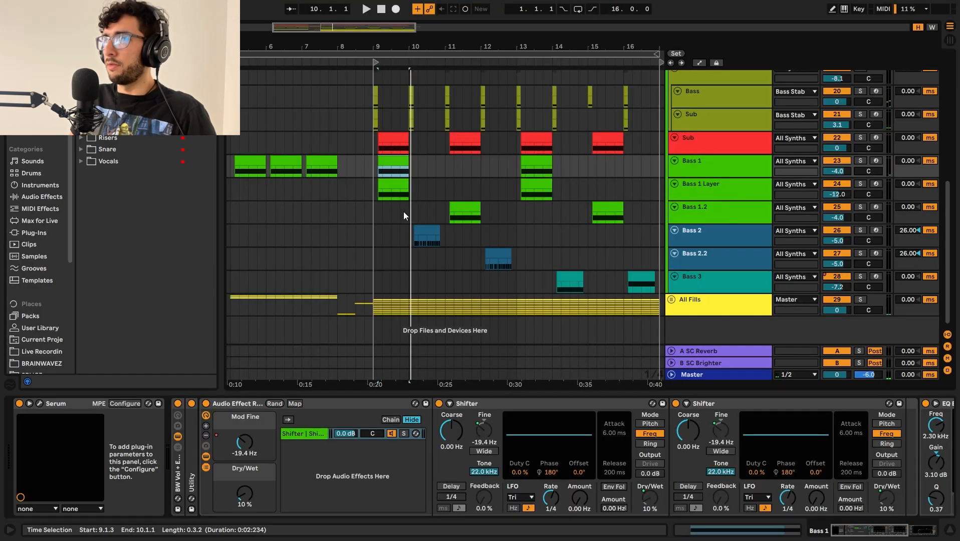
{"action": "left_click", "coordinate": [400, 211]}
Step: Solo the Bass 2 track and audition its clip at bar 10
{"action": "scroll", "coordinate": [431, 222], "scroll_direction": "up", "scroll_amount": 3}
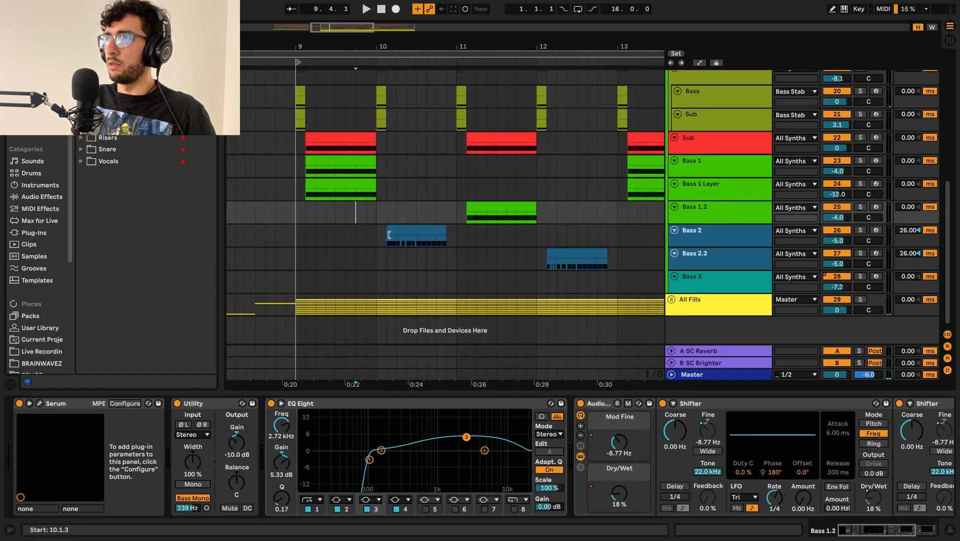
{"action": "left_click", "coordinate": [414, 232]}
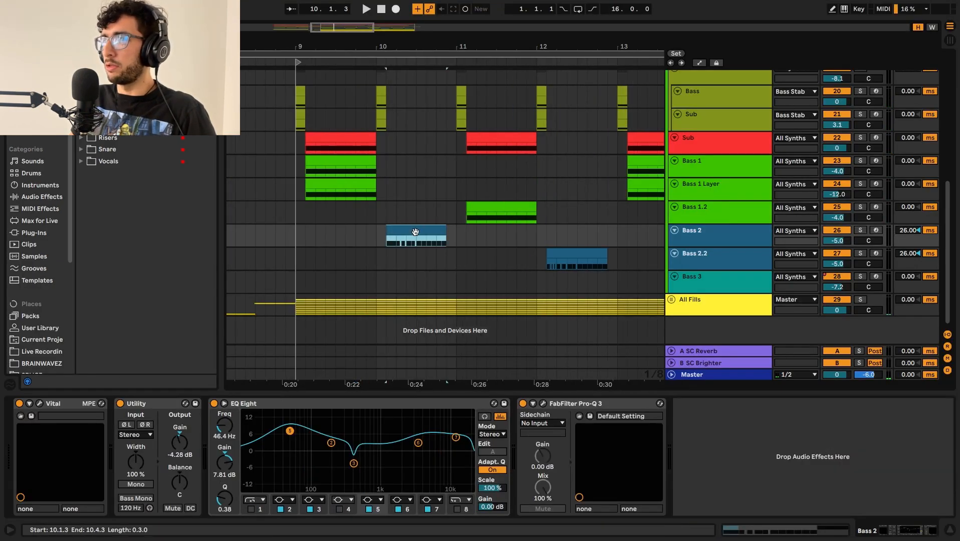
{"action": "key", "text": "s"}
{"action": "key", "text": "space"}
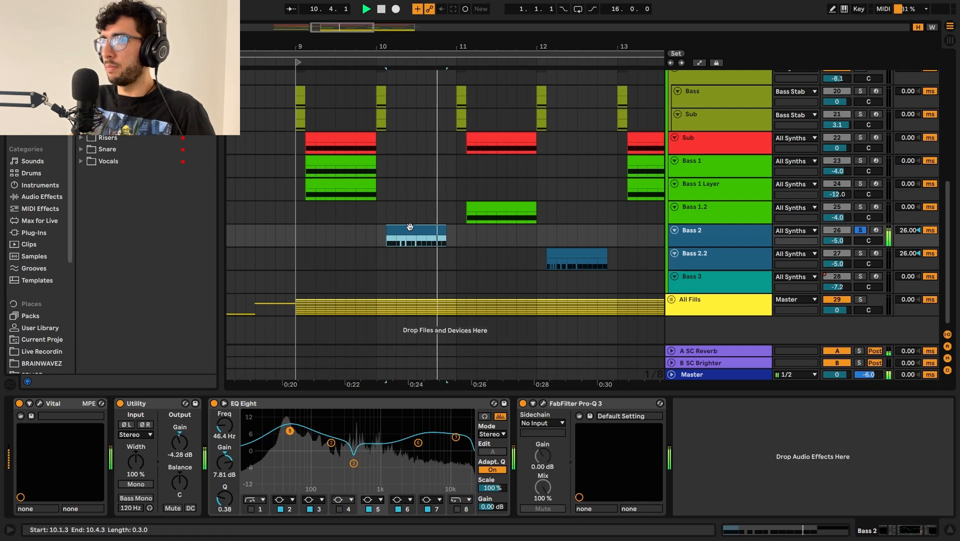
{"action": "key", "text": "space"}
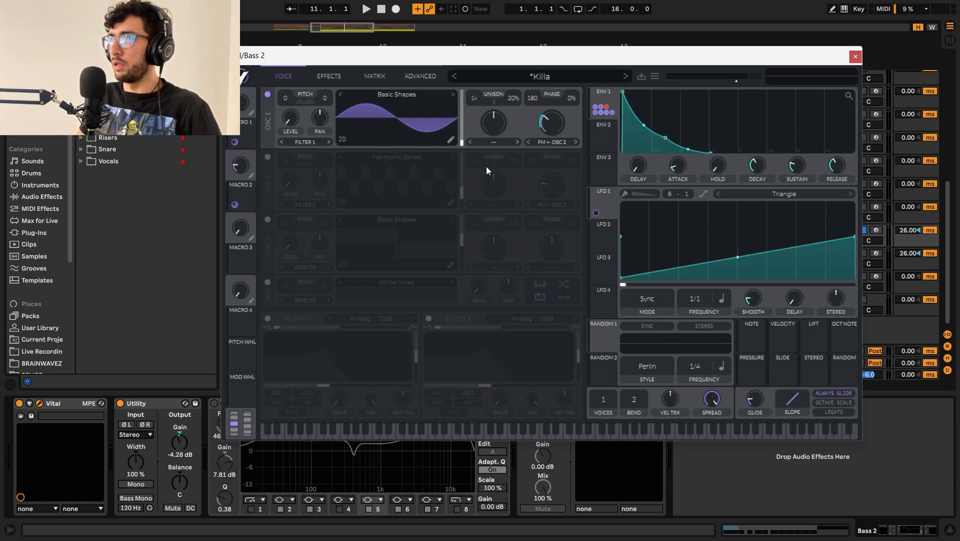
Step: Audition Bass 2 with only Vital's oscillator 1 active, and examine what LFO 1 and envelope 1 modulate
{"action": "left_click", "coordinate": [614, 192]}
{"action": "key", "text": "space"}
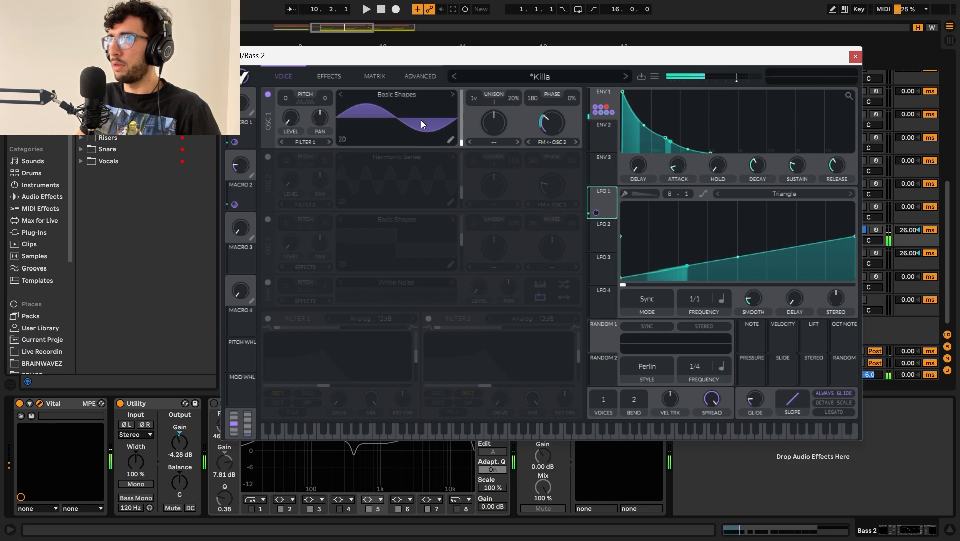
{"action": "left_click", "coordinate": [599, 101]}
{"action": "key", "text": "space"}
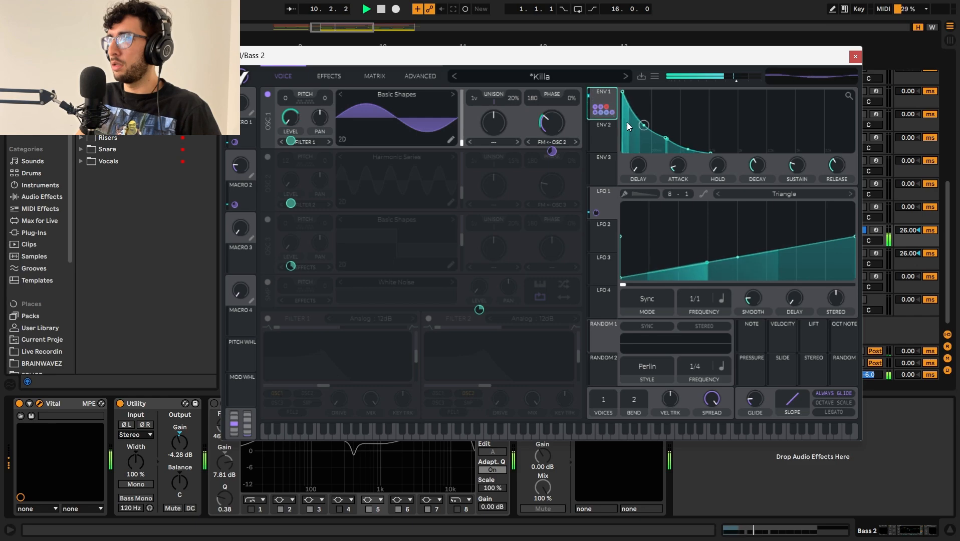
{"action": "key", "text": "space"}
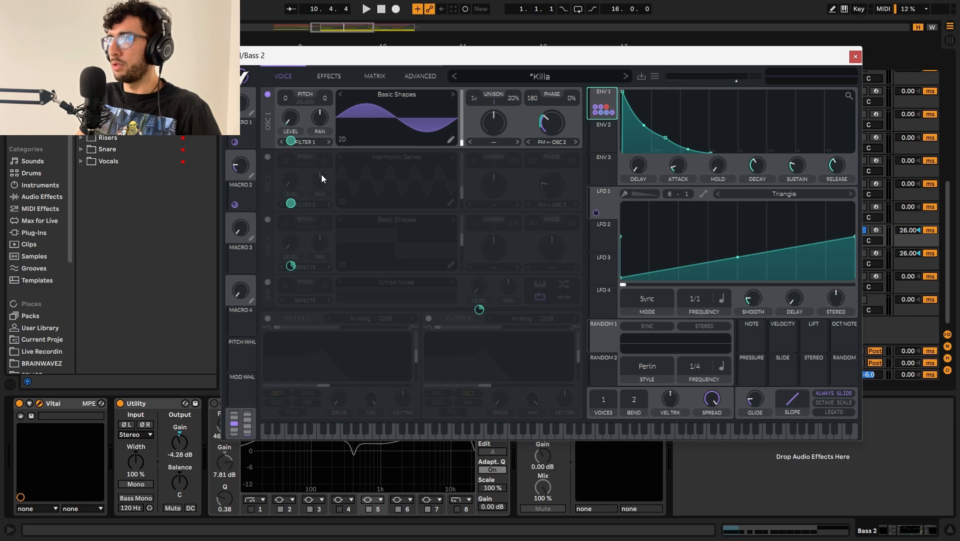
Step: Turn on oscillator 2 in Vital, check its wavetable frame and FM from oscillator 3, and audition Bass 2
{"action": "left_click", "coordinate": [265, 157]}
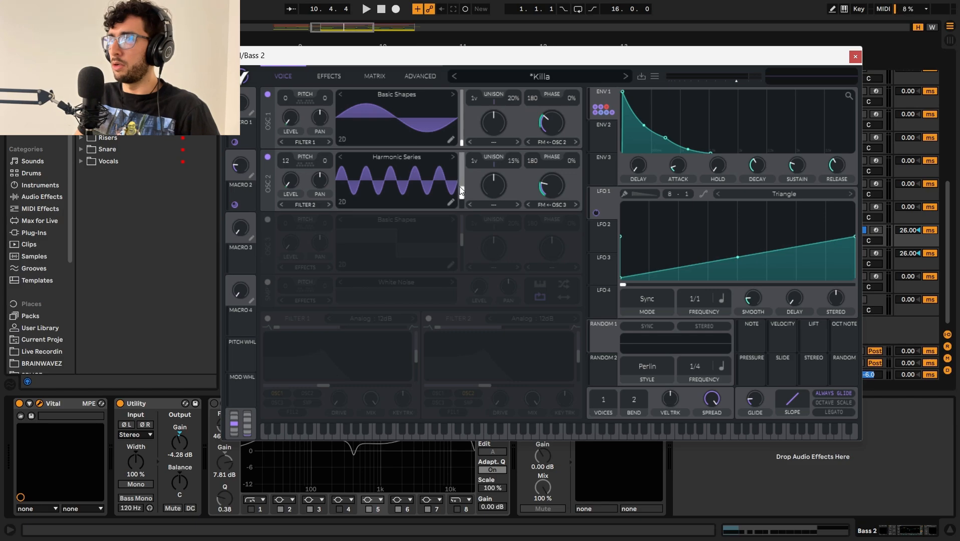
{"action": "mouse_move", "coordinate": [462, 195]}
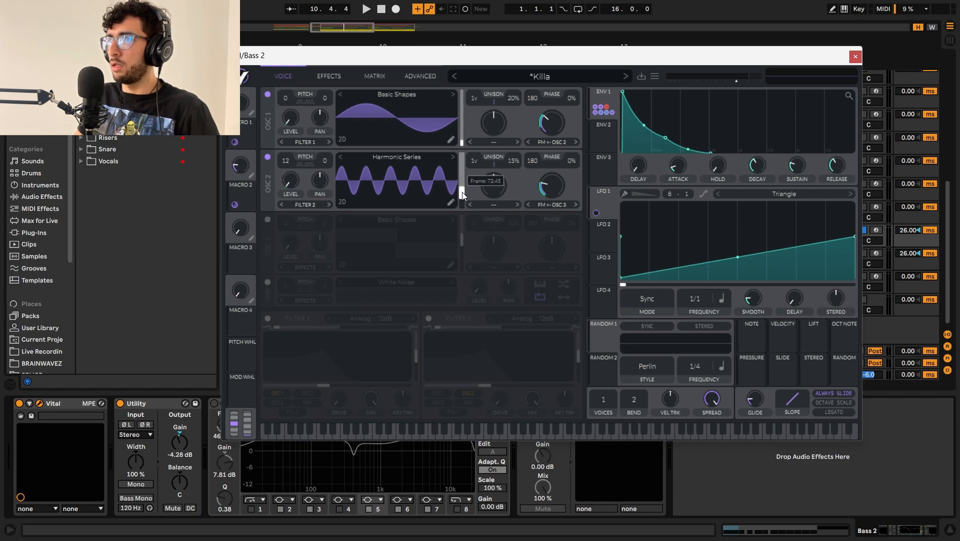
{"action": "mouse_move", "coordinate": [562, 190]}
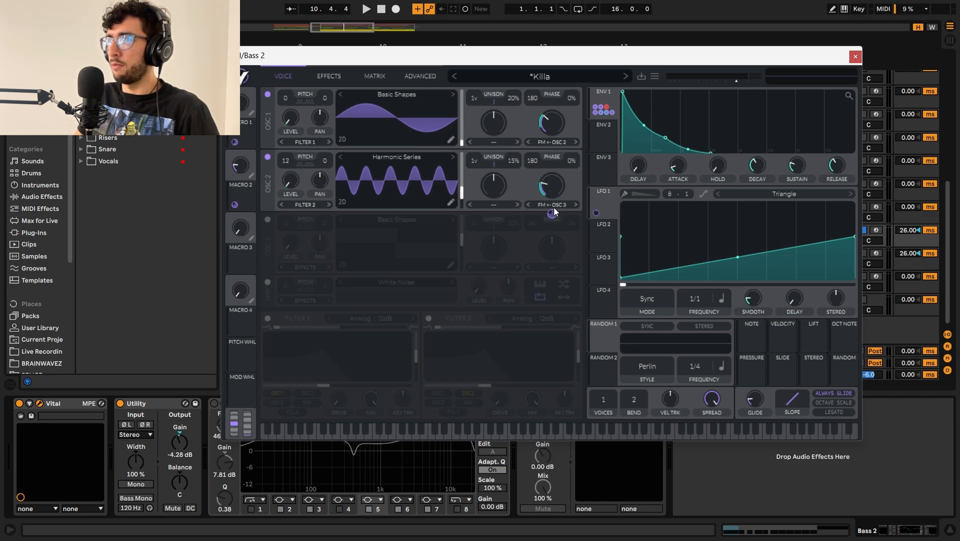
{"action": "key", "text": "space"}
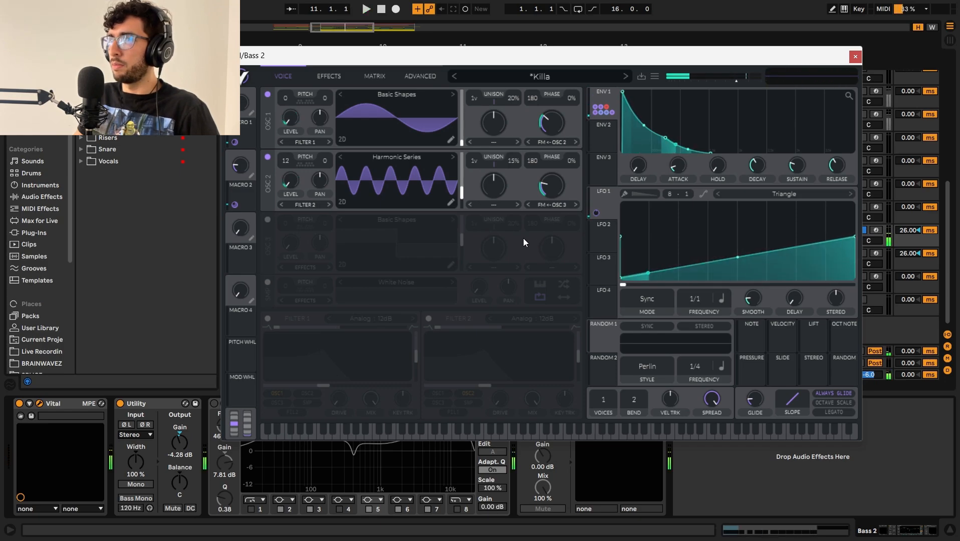
{"action": "key", "text": "space"}
Step: Turn on oscillator 3 with its square Basic Shapes wave in Vital, and audition Bass 2
{"action": "left_click", "coordinate": [336, 76]}
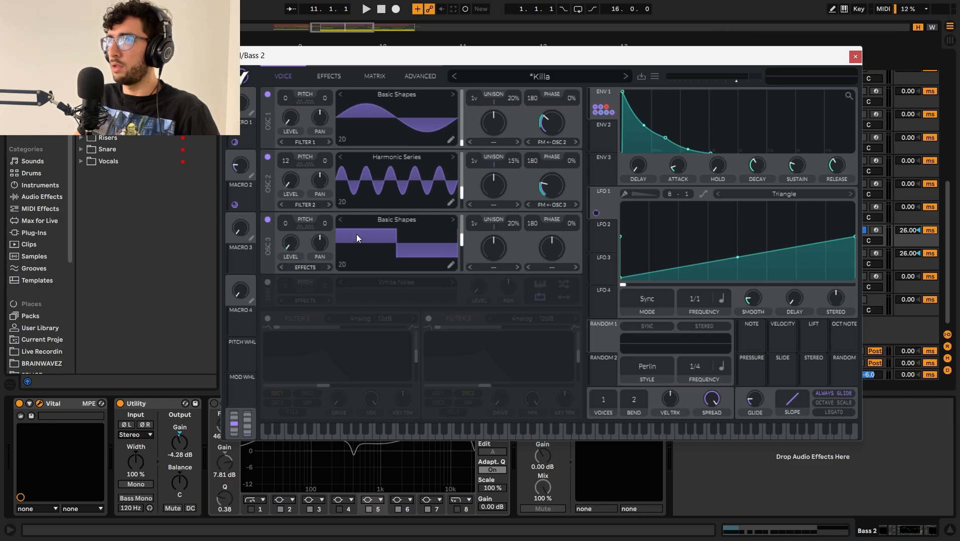
{"action": "key", "text": "space"}
{"action": "key", "text": "space"}
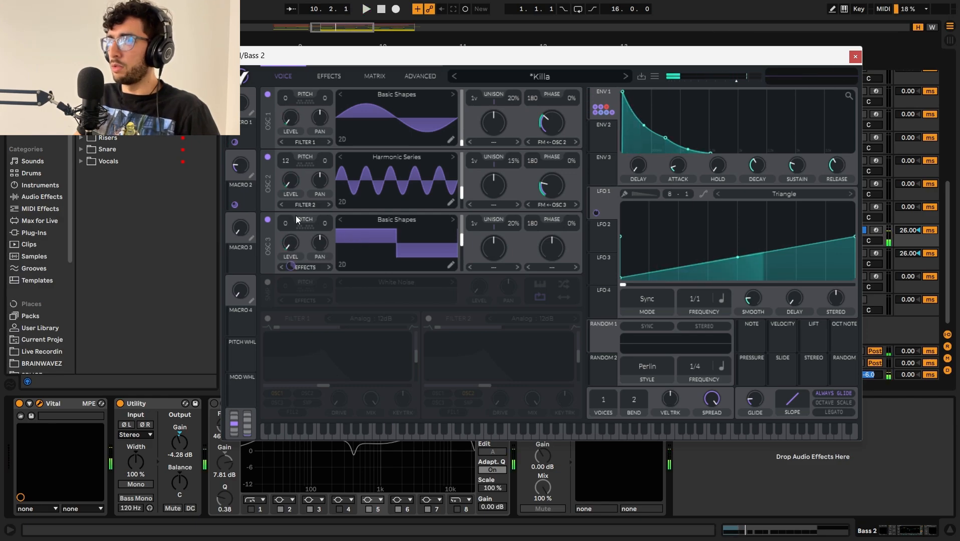
{"action": "key", "text": "space"}
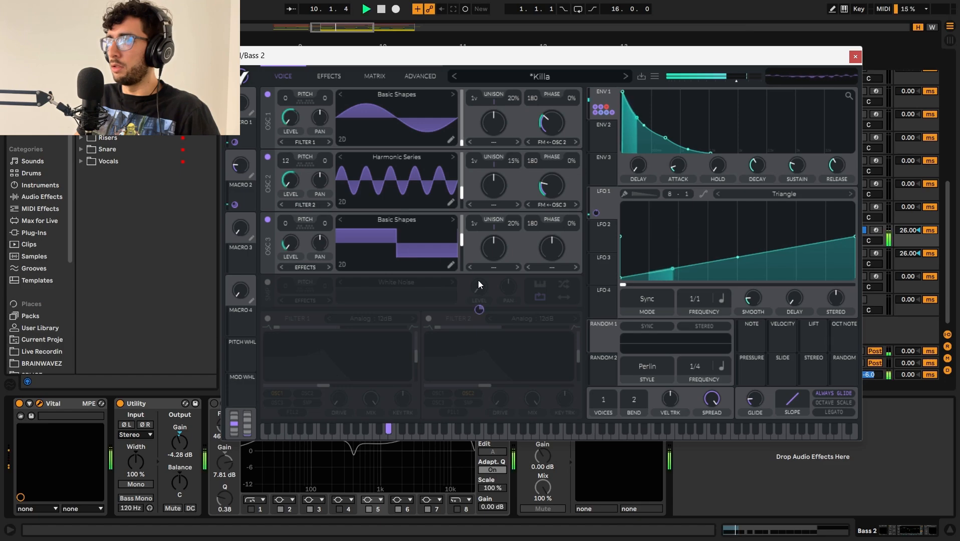
{"action": "key", "text": "space"}
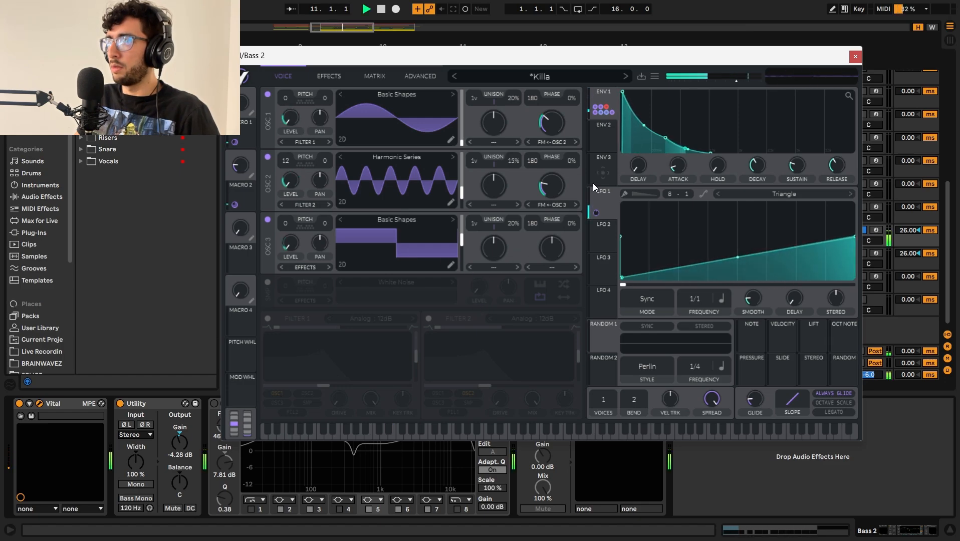
Step: Turn on the White Noise sampler in Vital, check its envelope 1 level modulation, and audition Bass 2
{"action": "left_click", "coordinate": [267, 282]}
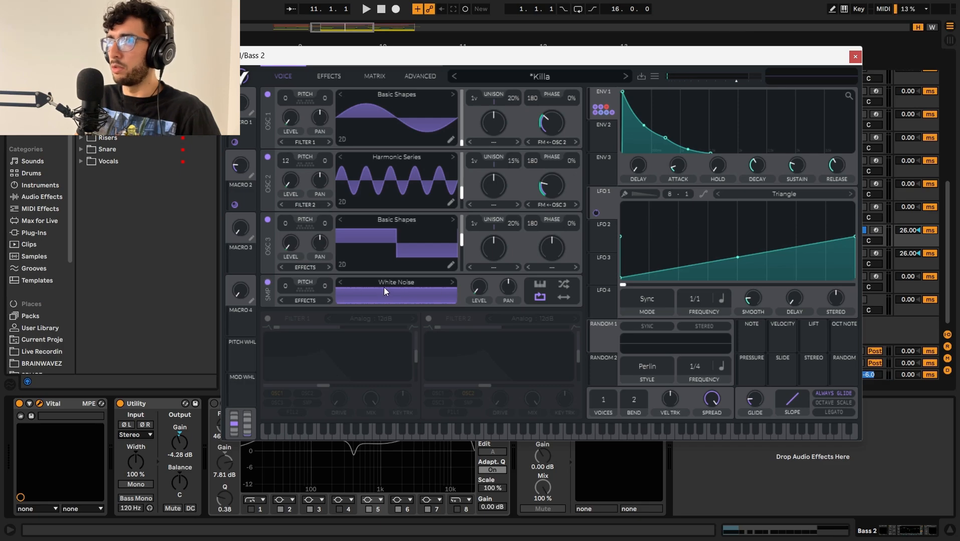
{"action": "mouse_move", "coordinate": [480, 310]}
{"action": "key", "text": "space"}
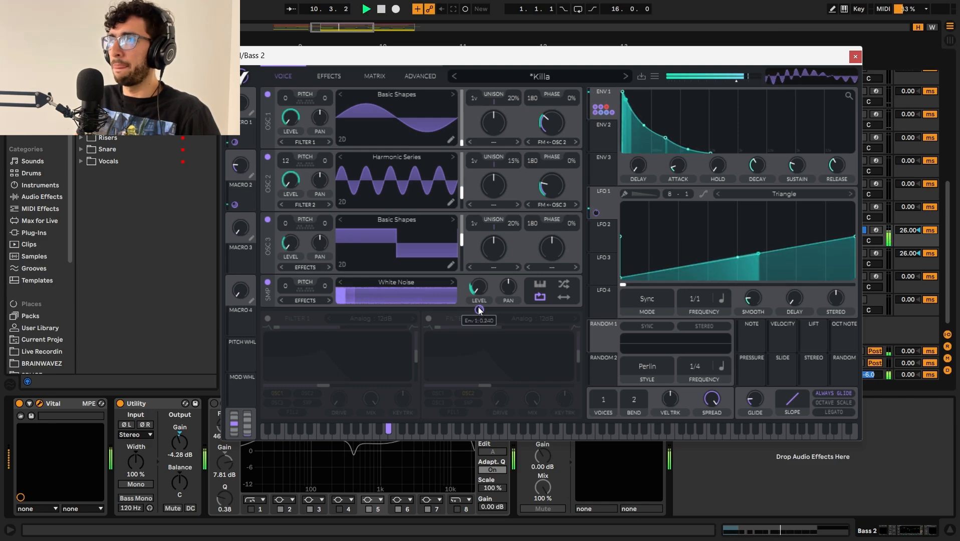
{"action": "key", "text": "space"}
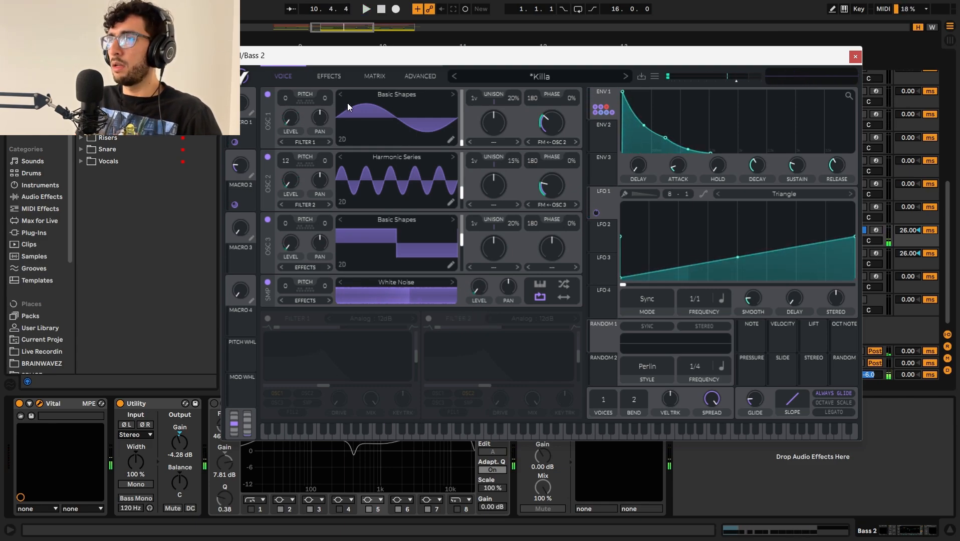
Step: Turn on the multiband Compressor and the Hard Clip Distortion in Vital's effects while auditioning Bass 2
{"action": "left_click", "coordinate": [326, 75]}
{"action": "left_click", "coordinate": [266, 93]}
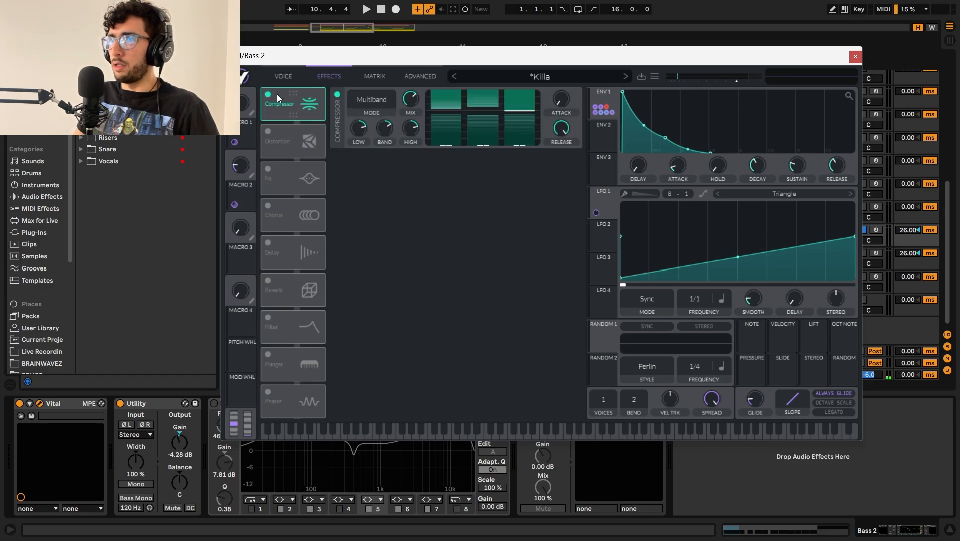
{"action": "key", "text": "space"}
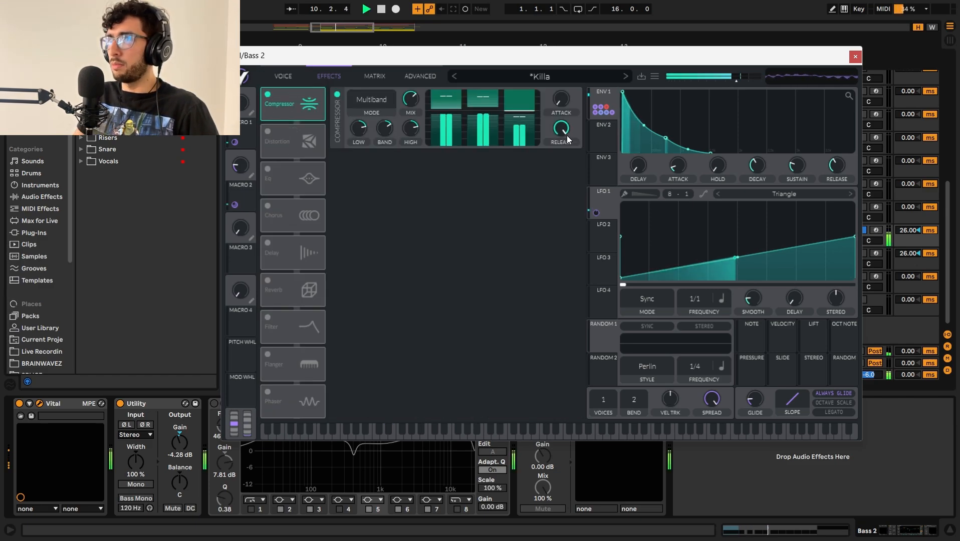
{"action": "left_click", "coordinate": [268, 133]}
{"action": "key", "text": "space"}
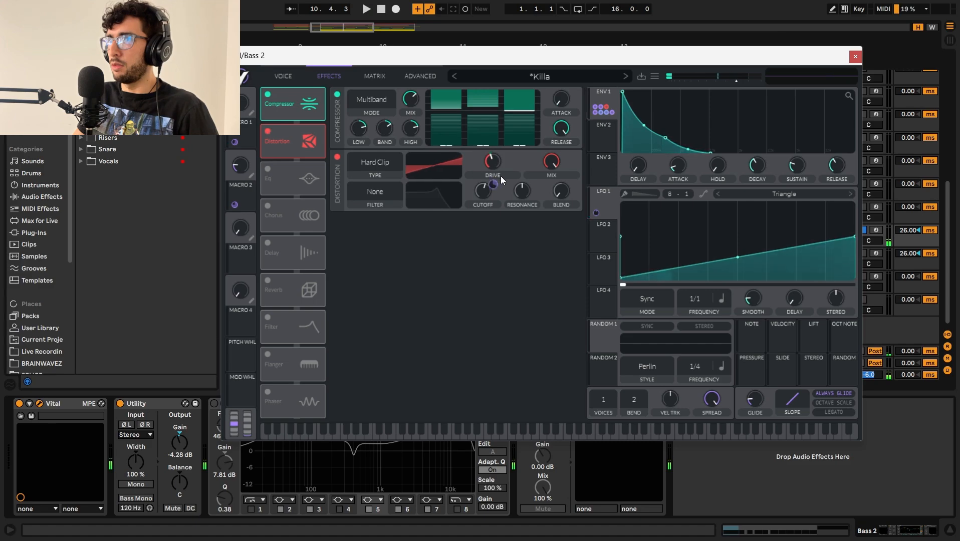
Step: Audition Bass 2 through Vital's Compressor and Hard Clip Distortion, and close the Vital window
{"action": "mouse_move", "coordinate": [493, 185]}
{"action": "key", "text": "space"}
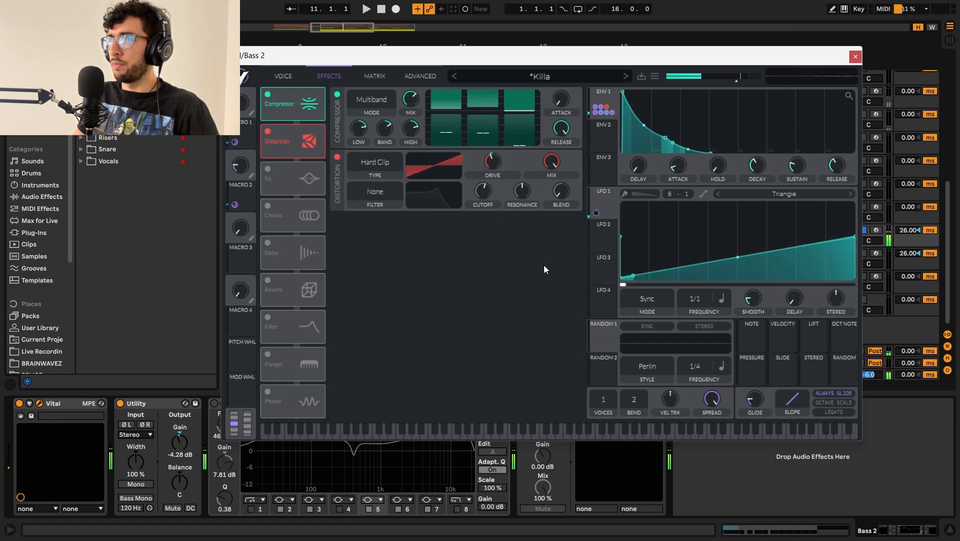
{"action": "key", "text": "space"}
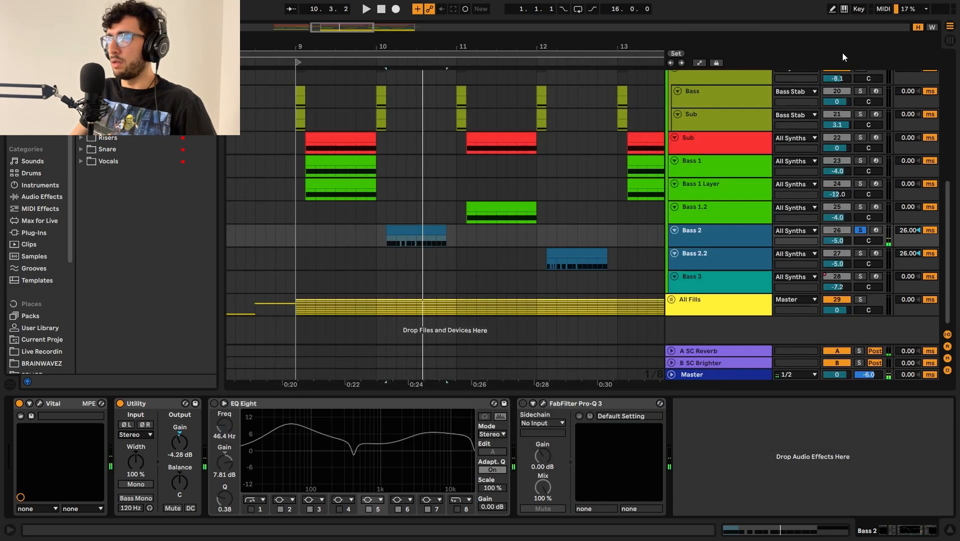
{"action": "left_click", "coordinate": [856, 57]}
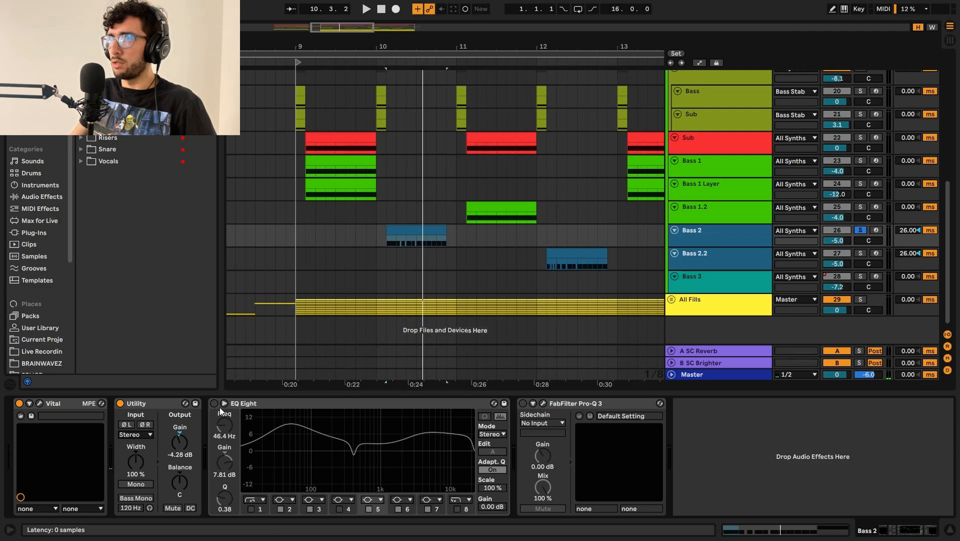
Step: Turn on EQ Eight on Bass 2 and audition the track with the EQ's enlarged spectrum display
{"action": "left_click", "coordinate": [223, 403]}
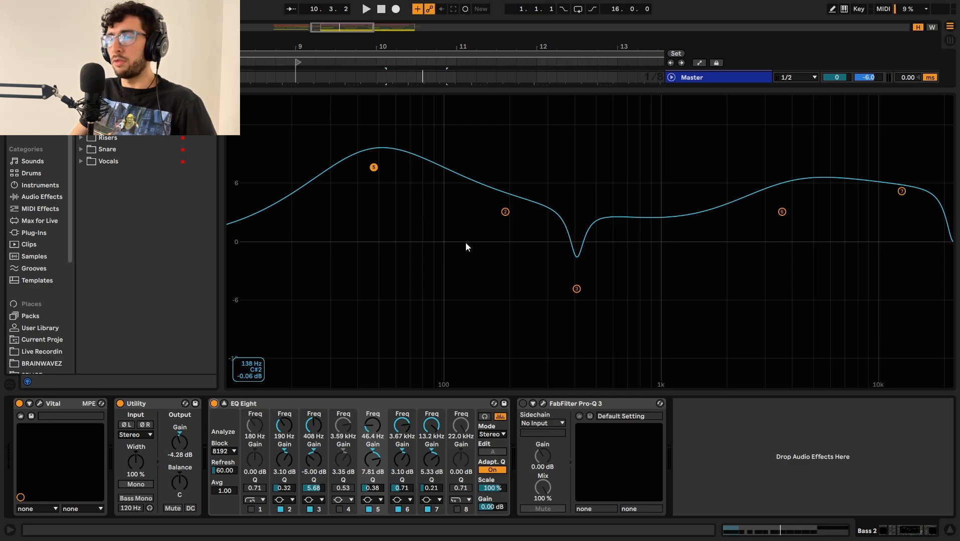
{"action": "left_click", "coordinate": [224, 403]}
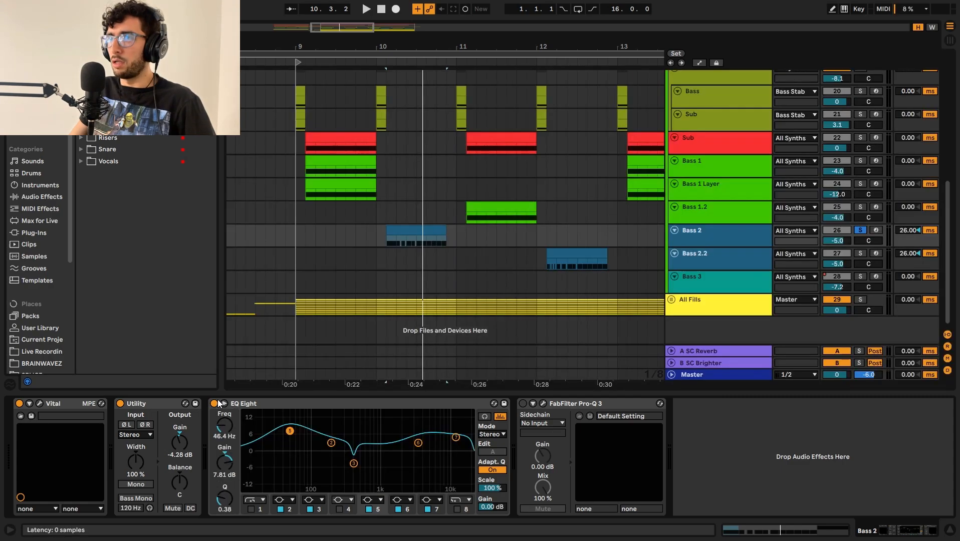
{"action": "left_click", "coordinate": [224, 404]}
{"action": "key", "text": "space"}
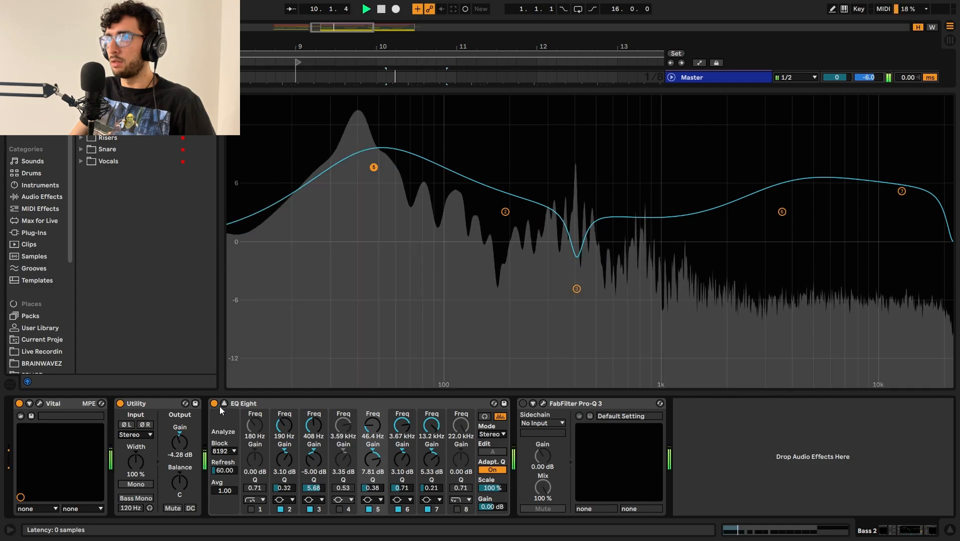
{"action": "key", "text": "space"}
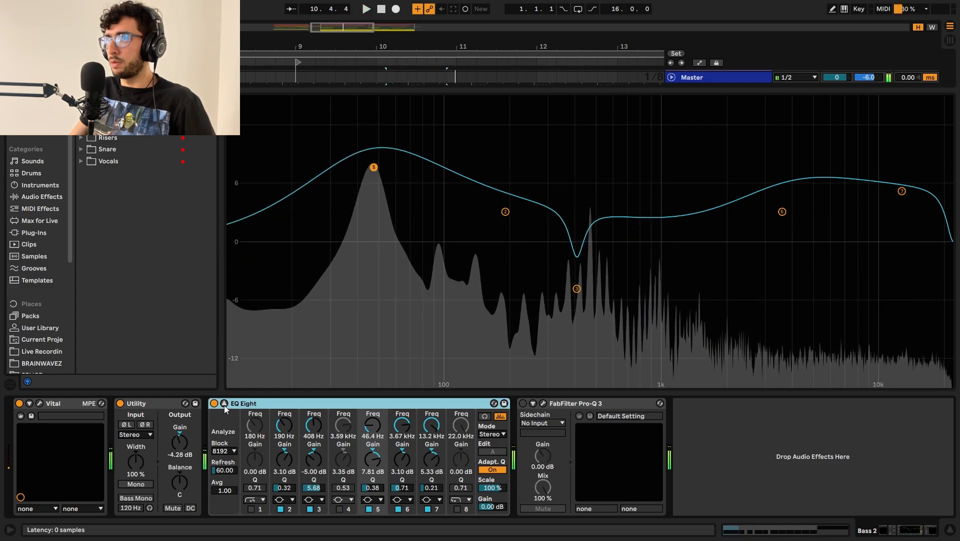
{"action": "left_click", "coordinate": [224, 403]}
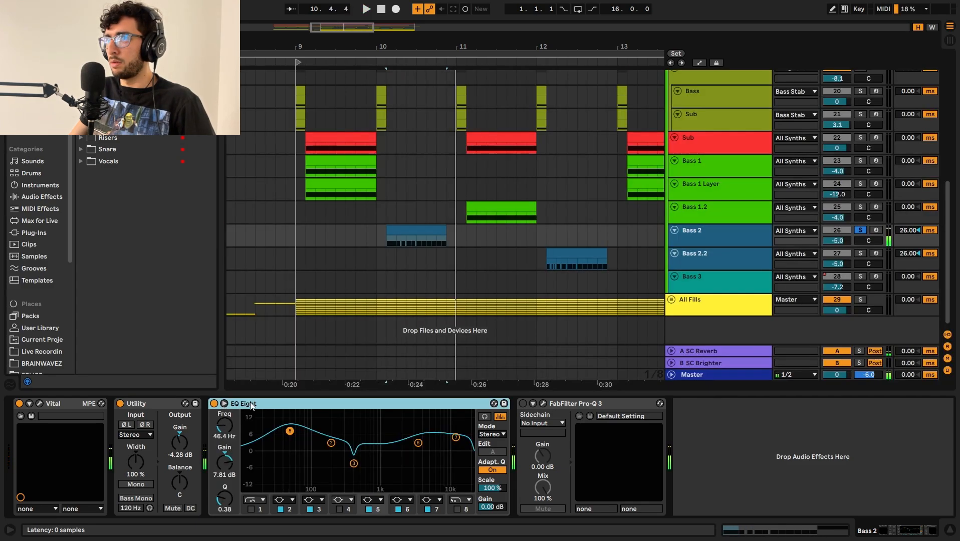
Step: Inspect EQ Eight bands 3, 6 and 7 on Bass 2 and audition the track
{"action": "left_click", "coordinate": [354, 463]}
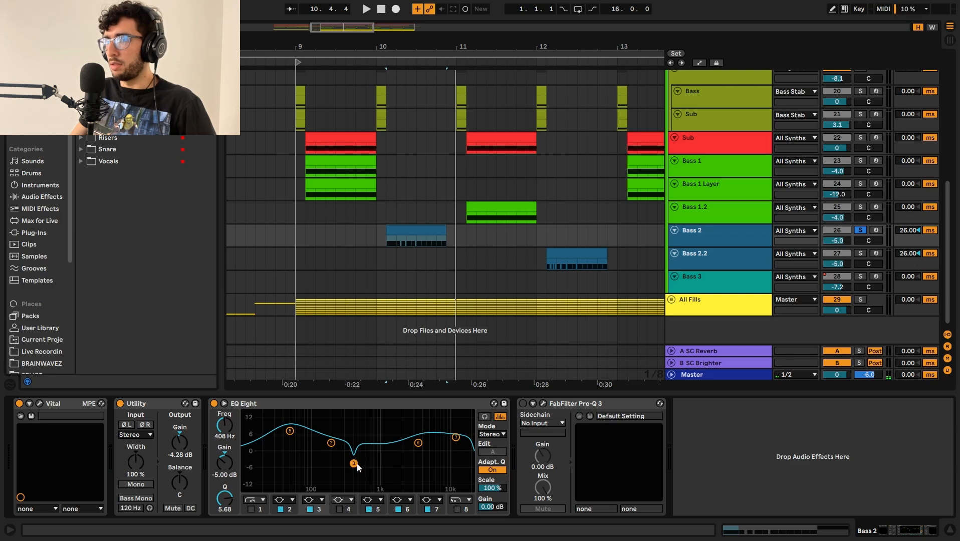
{"action": "left_click", "coordinate": [419, 443]}
{"action": "left_click", "coordinate": [456, 437]}
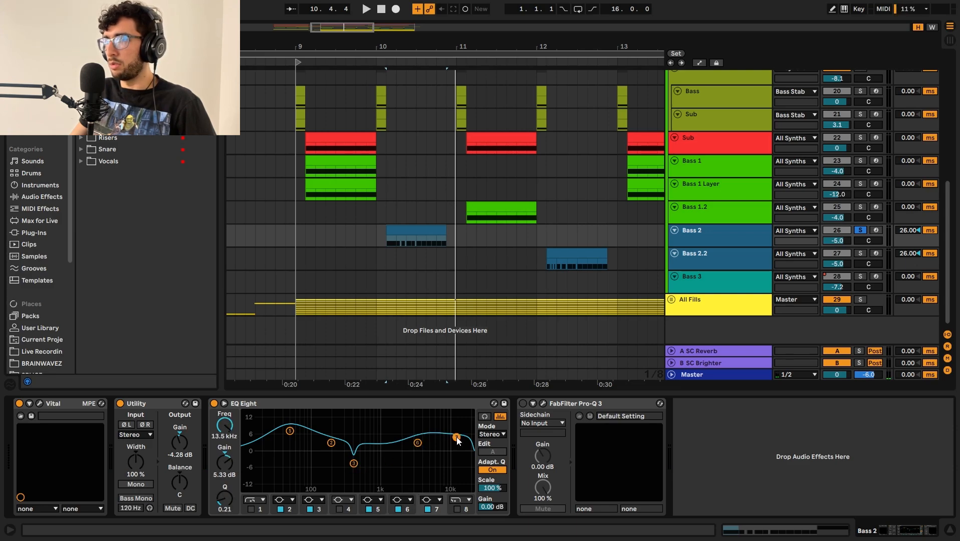
{"action": "key", "text": "space"}
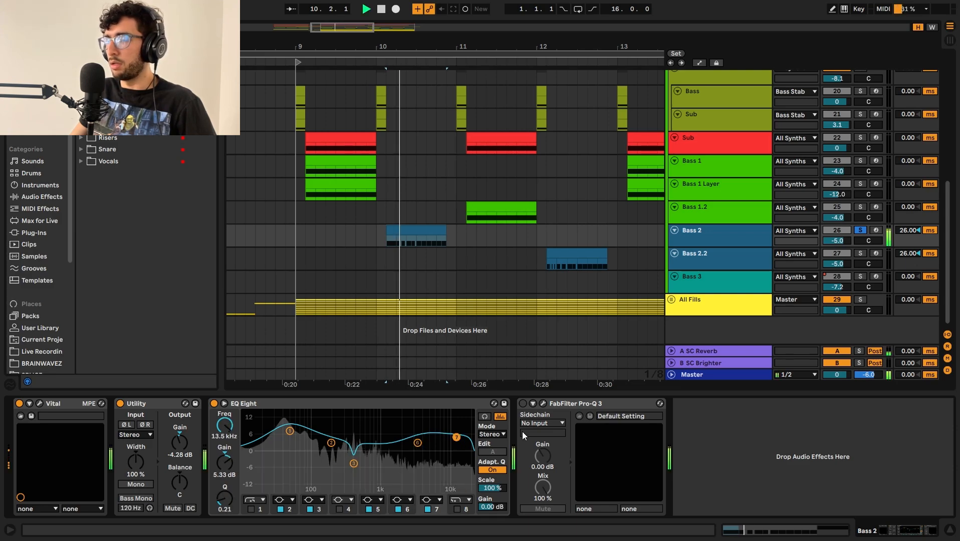
{"action": "key", "text": "space"}
Step: Turn on FabFilter Pro-Q 3 on Bass 2 and audition its dynamic midrange cut in the plug-in window
{"action": "left_click", "coordinate": [522, 403]}
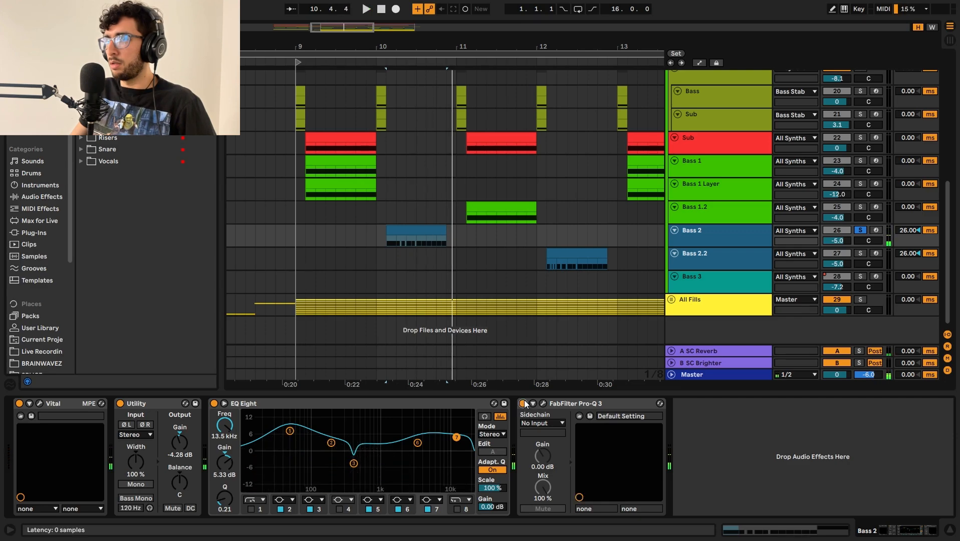
{"action": "left_click", "coordinate": [545, 406]}
{"action": "left_click_drag", "start_coordinate": [579, 111], "coordinate": [434, 125]}
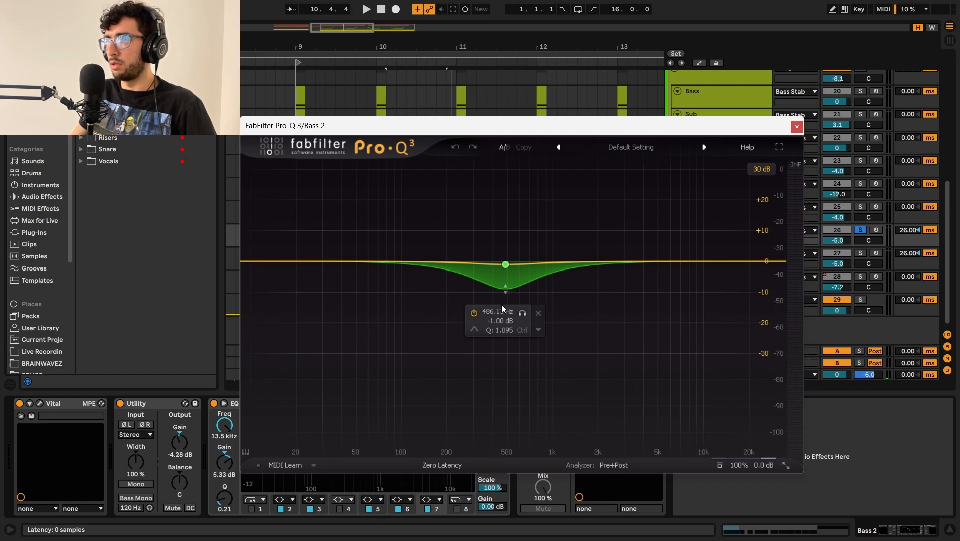
{"action": "key", "text": "space"}
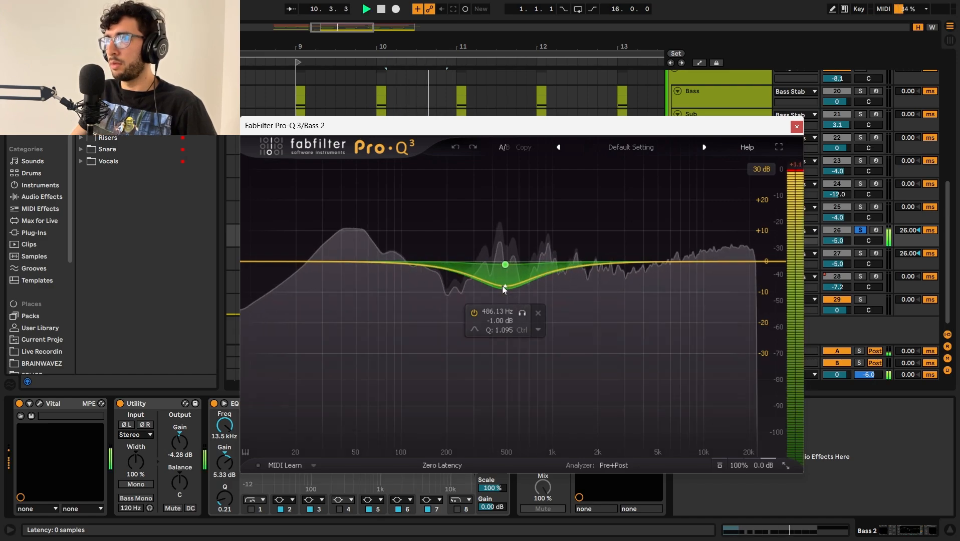
{"action": "key", "text": "space"}
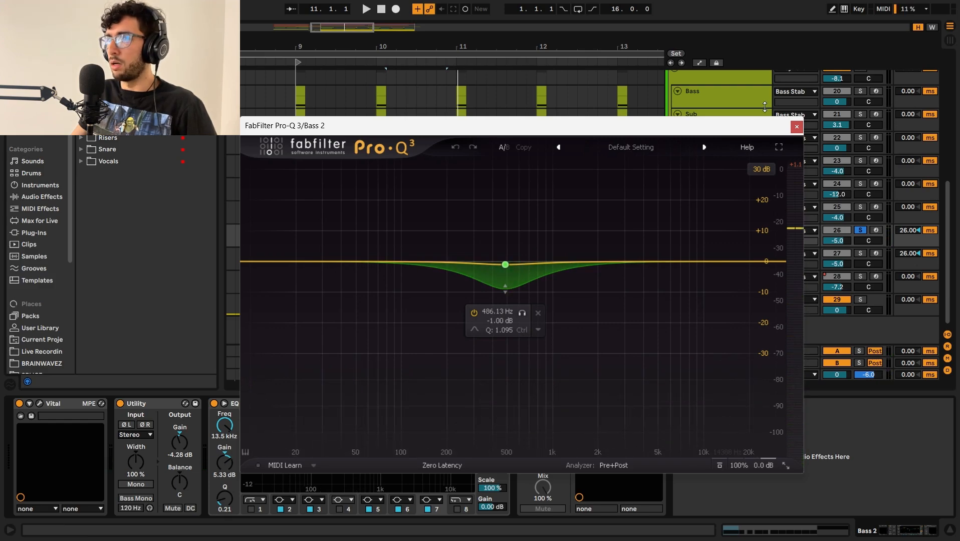
{"action": "left_click", "coordinate": [795, 126]}
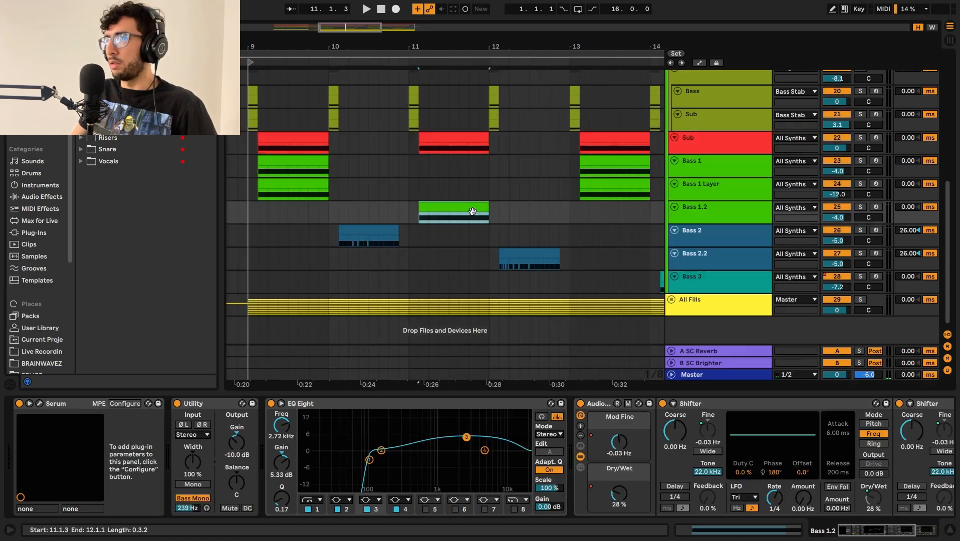
Step: Solo and audition the Bass 1.2 clip at bar 11, and look through the track's device chain
{"action": "left_click", "coordinate": [429, 190]}
{"action": "left_click", "coordinate": [460, 206]}
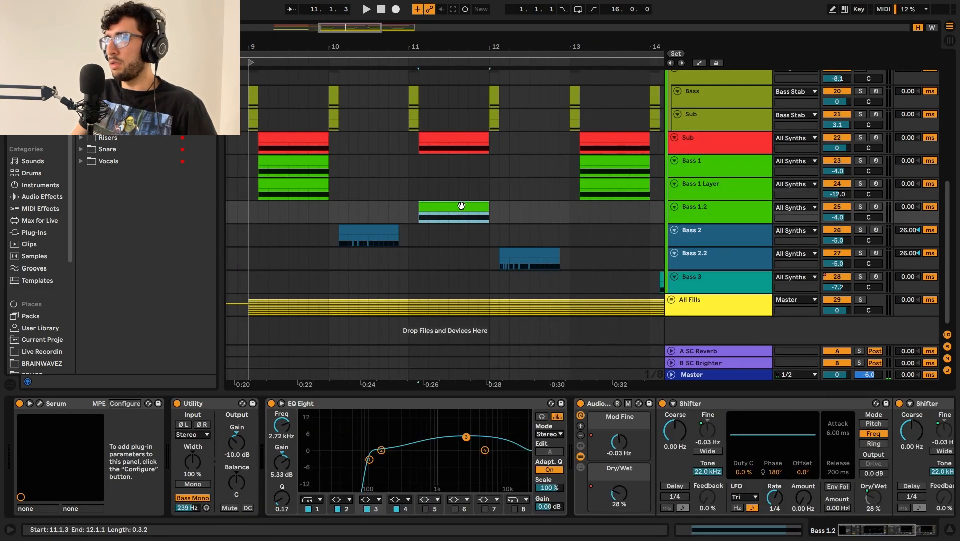
{"action": "key", "text": "space"}
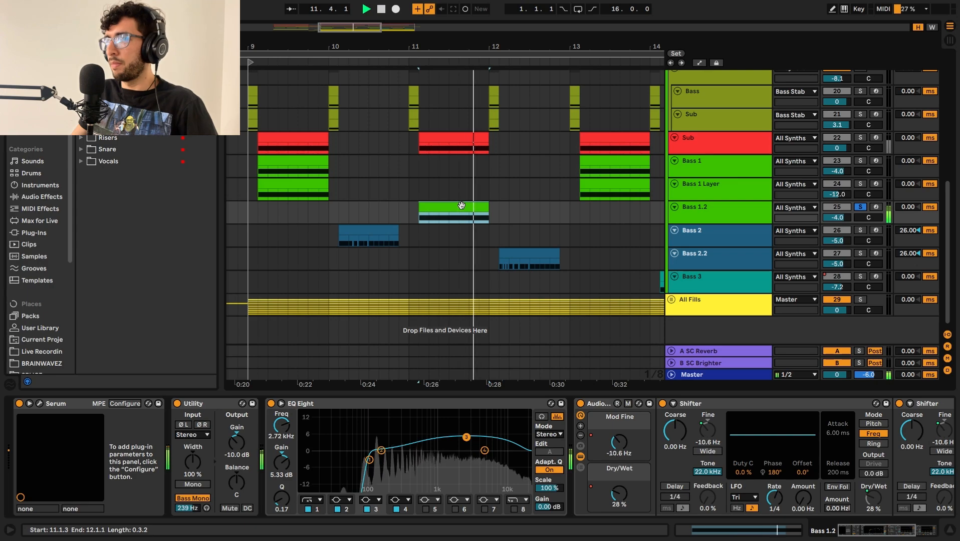
{"action": "key", "text": "space"}
{"action": "left_click", "coordinate": [924, 527]}
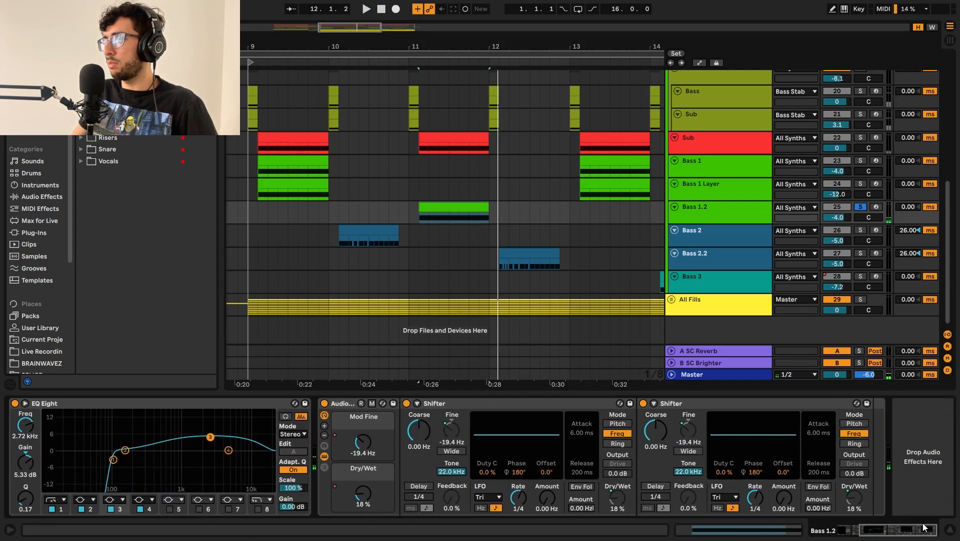
{"action": "left_click", "coordinate": [857, 529]}
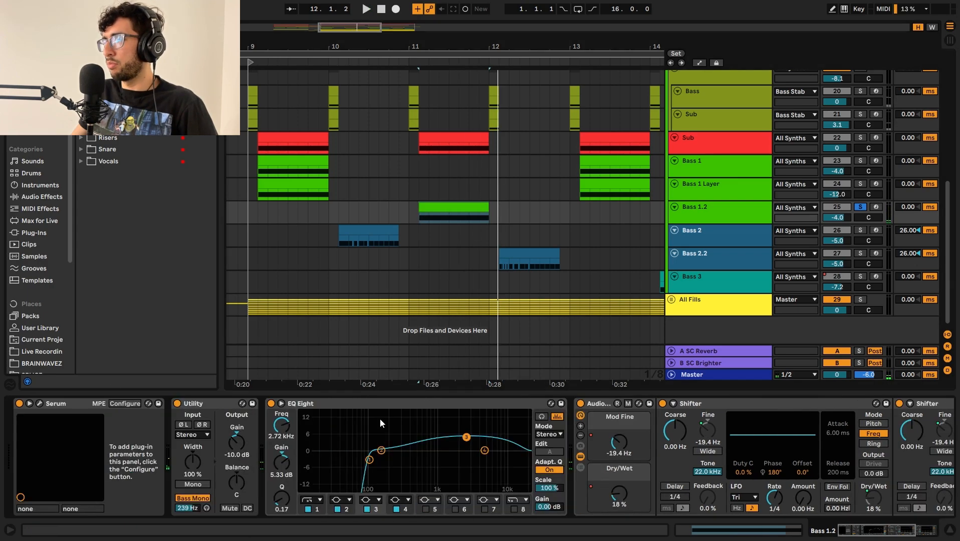
Step: Open Serum on Bass 1.2, audition the patch, and check its Reverb filter drive and effects rack
{"action": "left_click", "coordinate": [41, 403]}
{"action": "key", "text": "space"}
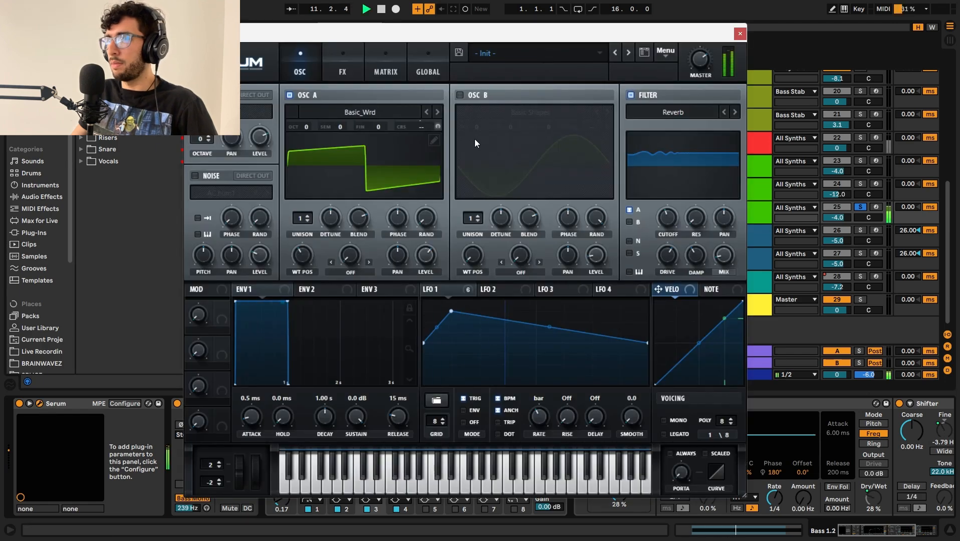
{"action": "key", "text": "space"}
{"action": "left_click_drag", "start_coordinate": [351, 37], "coordinate": [377, 37]}
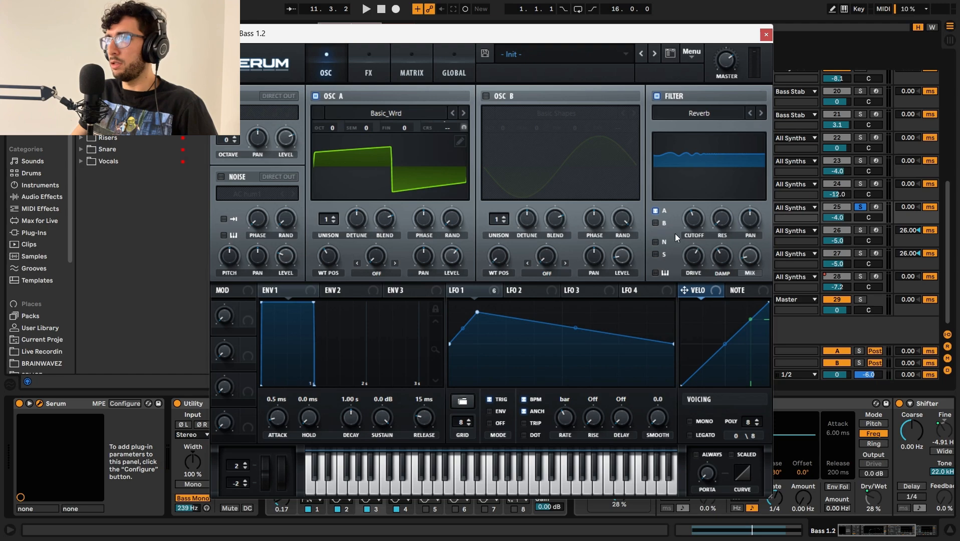
{"action": "mouse_move", "coordinate": [690, 254]}
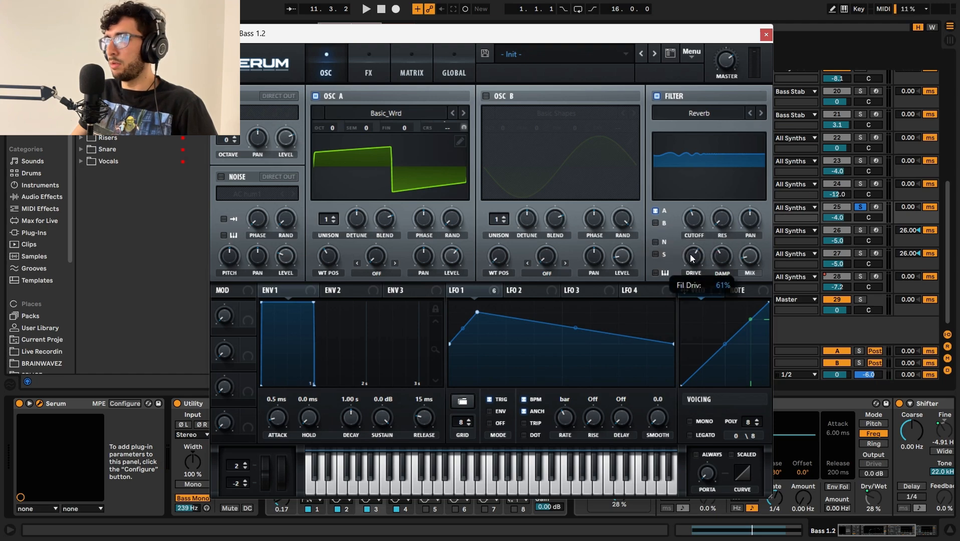
{"action": "left_click", "coordinate": [368, 65]}
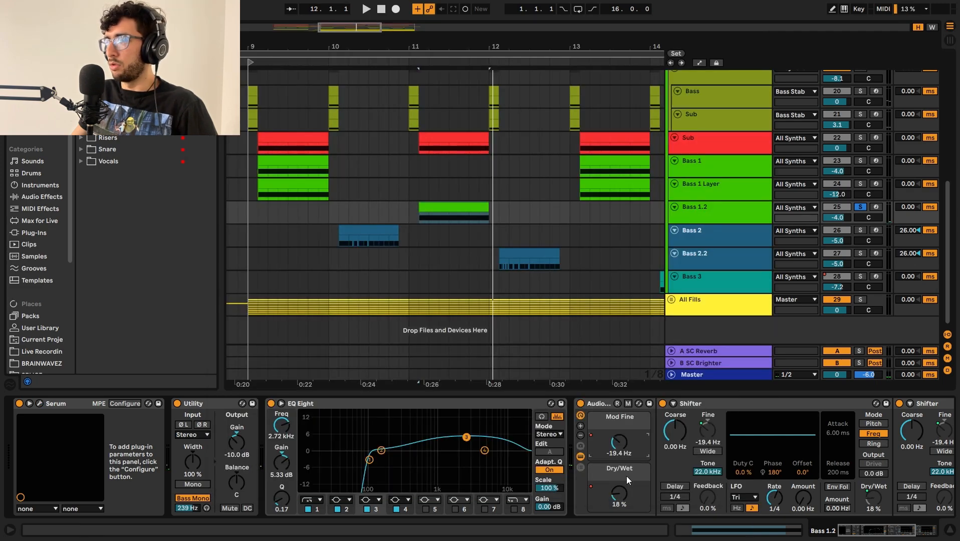
Step: Show the Bass 1.2 automation for Mod Fine and Dry/Wet, and audition the clip with its Shifter rack in view
{"action": "key", "text": "a"}
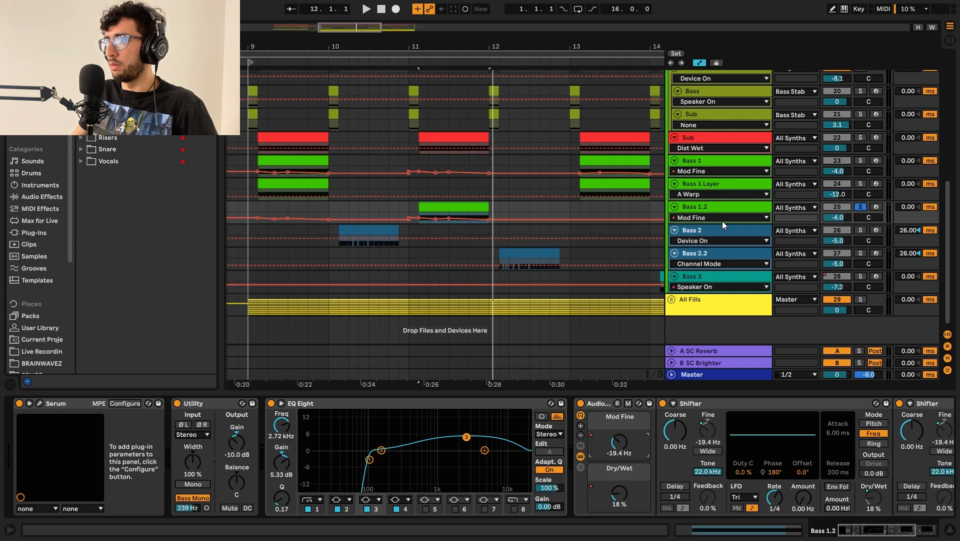
{"action": "left_click_drag", "start_coordinate": [720, 224], "coordinate": [720, 267]}
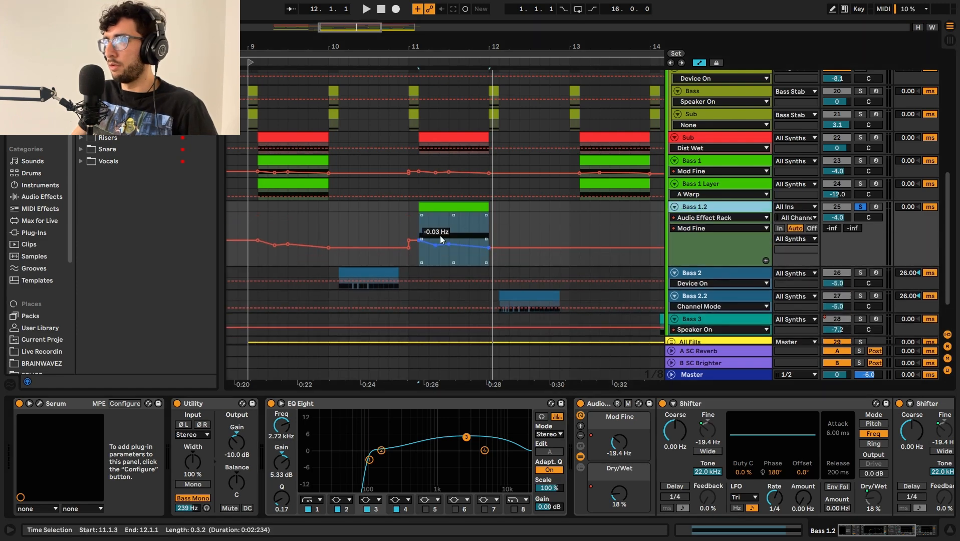
{"action": "key", "text": "z"}
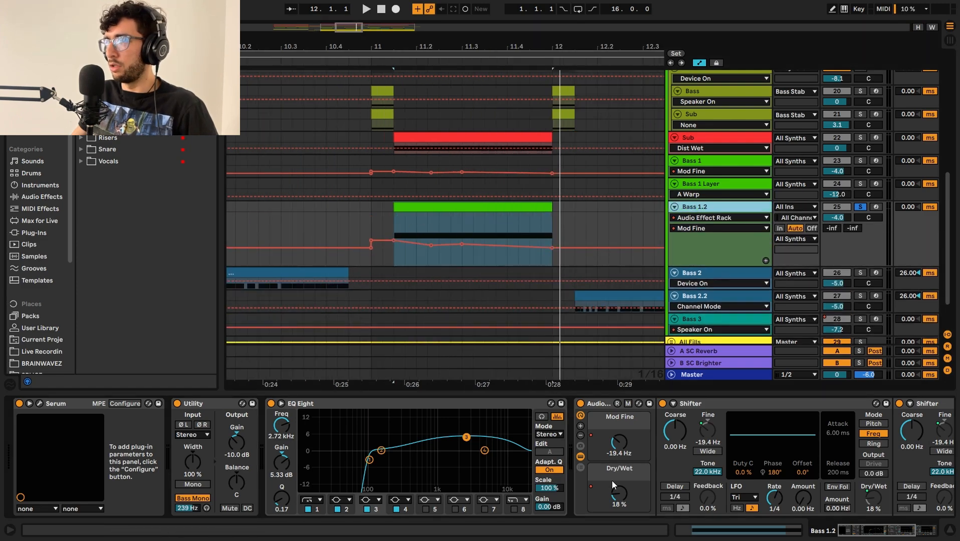
{"action": "left_click", "coordinate": [627, 501]}
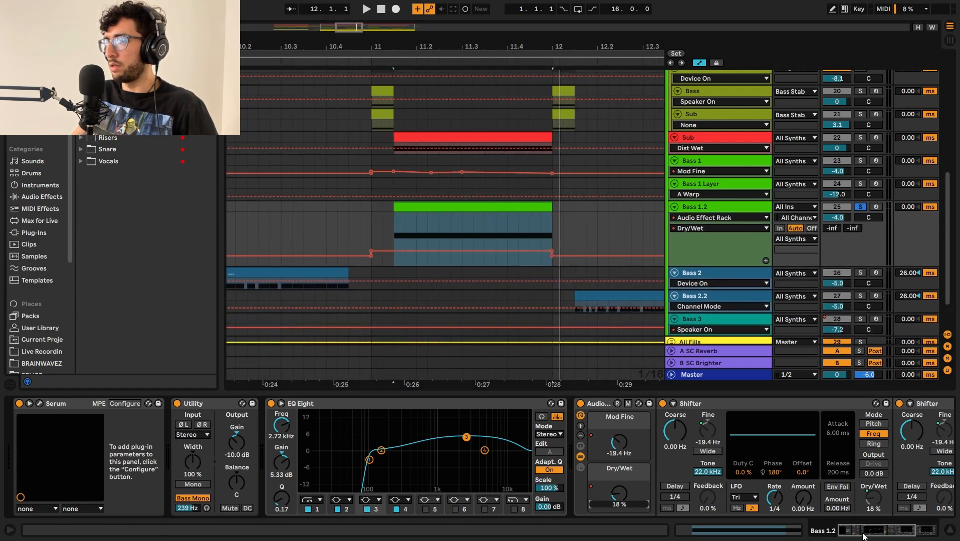
{"action": "left_click_drag", "start_coordinate": [863, 534], "coordinate": [897, 533]}
{"action": "key", "text": "space"}
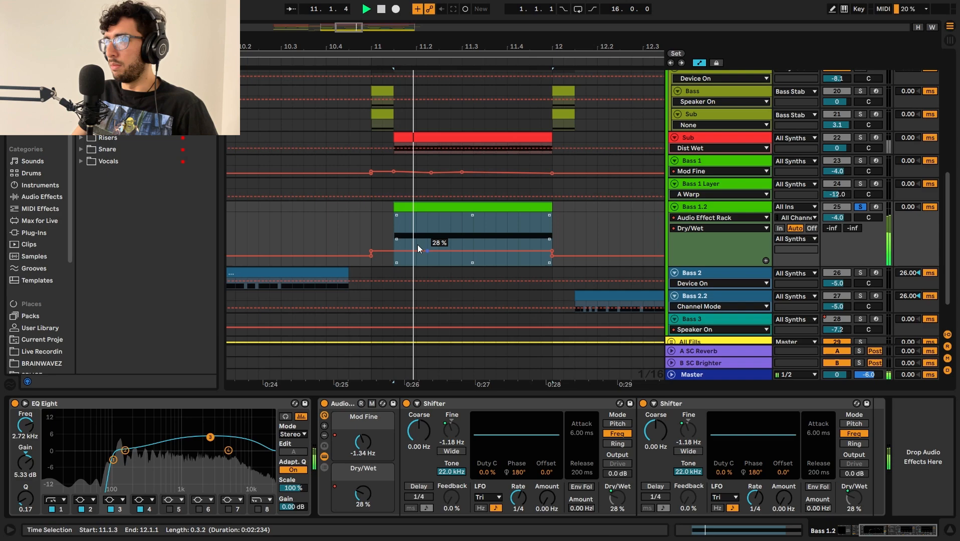
{"action": "scroll", "coordinate": [379, 223], "scroll_direction": "down", "scroll_amount": 3}
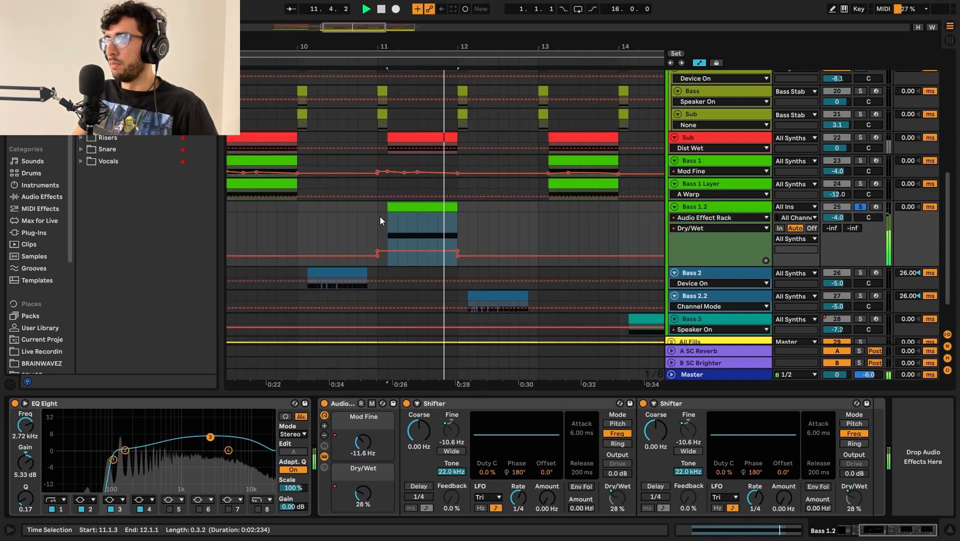
Step: Audition the Bass 2.2 clip at bar 12, compare it with the Bass 2 clip, and fit the arrangement height
{"action": "left_click", "coordinate": [527, 265]}
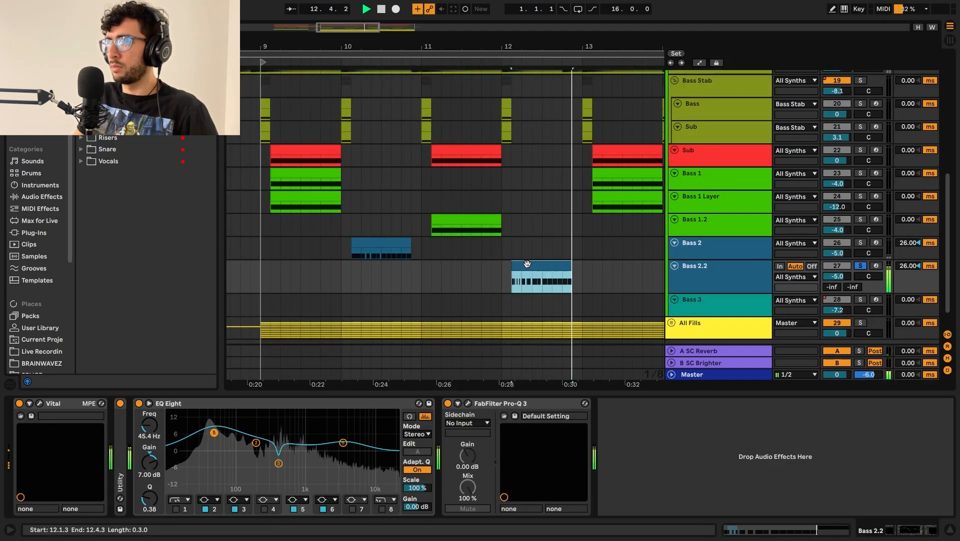
{"action": "key", "text": "space"}
{"action": "left_click", "coordinate": [360, 247]}
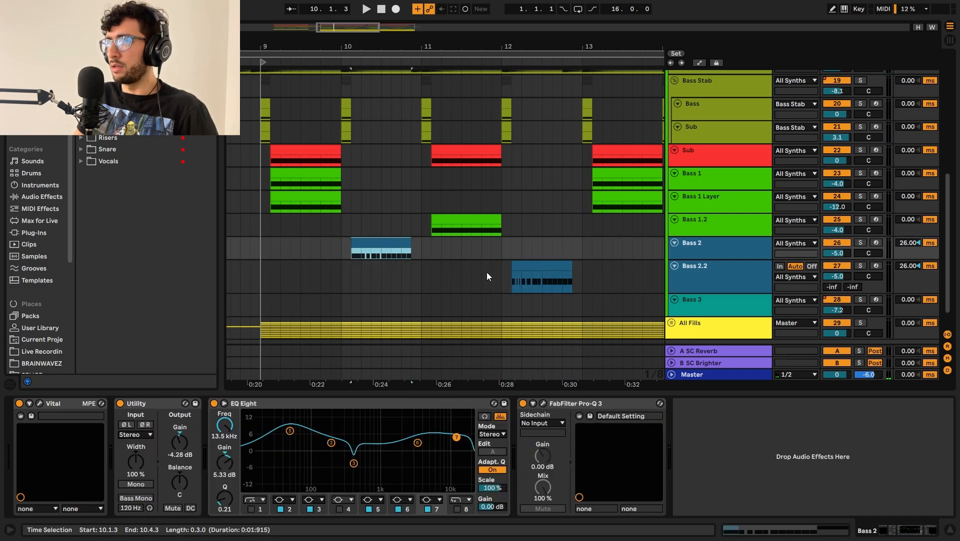
{"action": "left_click", "coordinate": [511, 269]}
{"action": "key", "text": "x"}
{"action": "left_click", "coordinate": [702, 262]}
{"action": "key", "text": "h"}
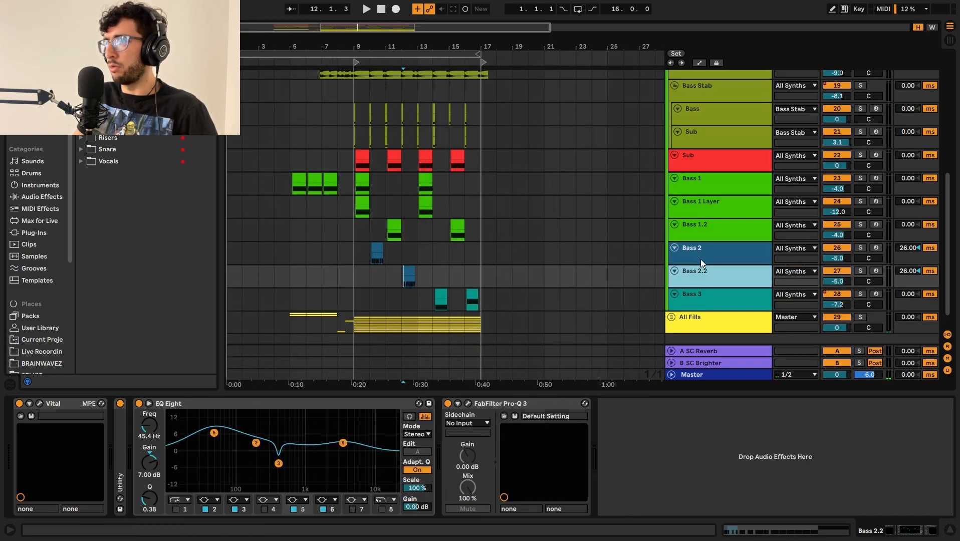
Step: Enlarge the Bass 3 track, then solo and audition its clip at bar 14
{"action": "left_click", "coordinate": [692, 301]}
{"action": "left_click_drag", "start_coordinate": [718, 311], "coordinate": [718, 332]}
{"action": "scroll", "coordinate": [480, 281], "scroll_direction": "up", "scroll_amount": 4}
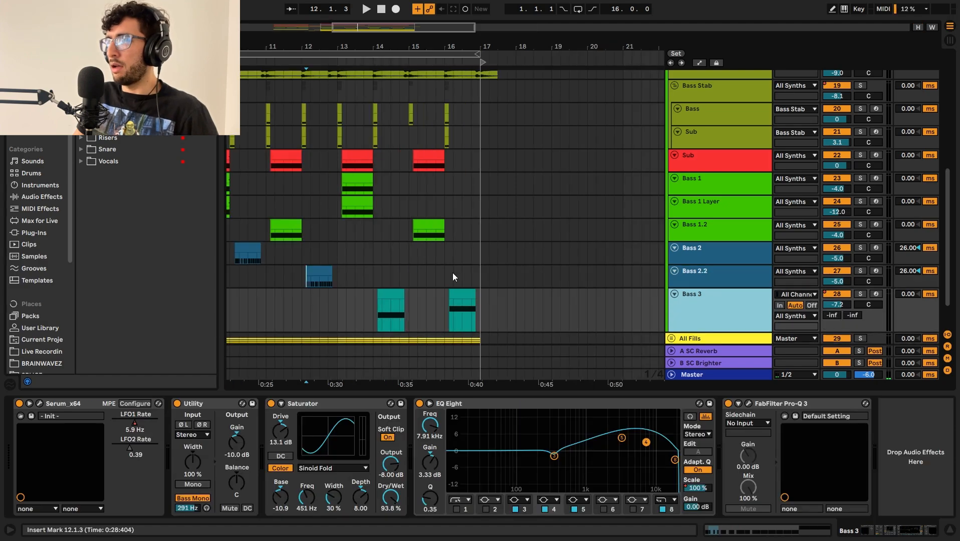
{"action": "scroll", "coordinate": [453, 274], "scroll_direction": "down", "scroll_amount": 2}
{"action": "left_click", "coordinate": [395, 250]}
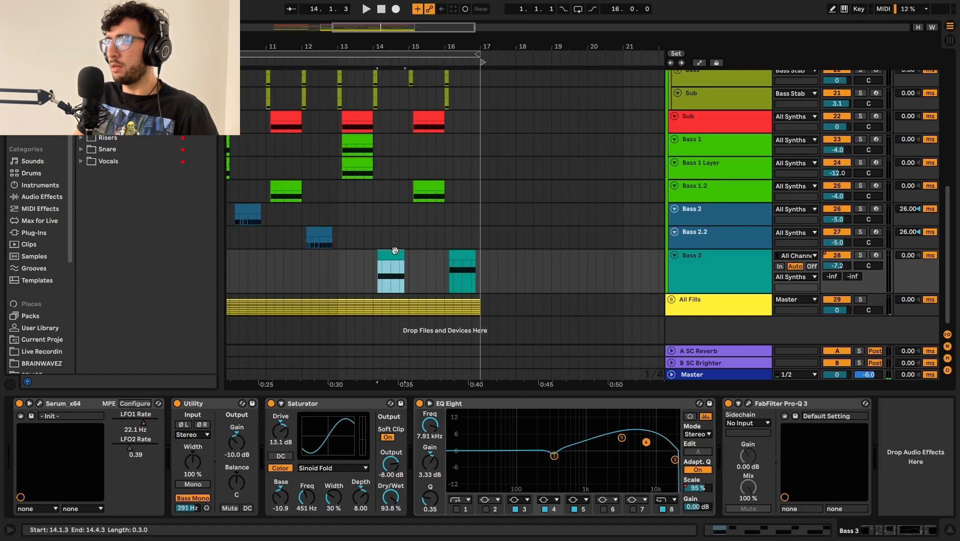
{"action": "key", "text": "s"}
{"action": "key", "text": "space"}
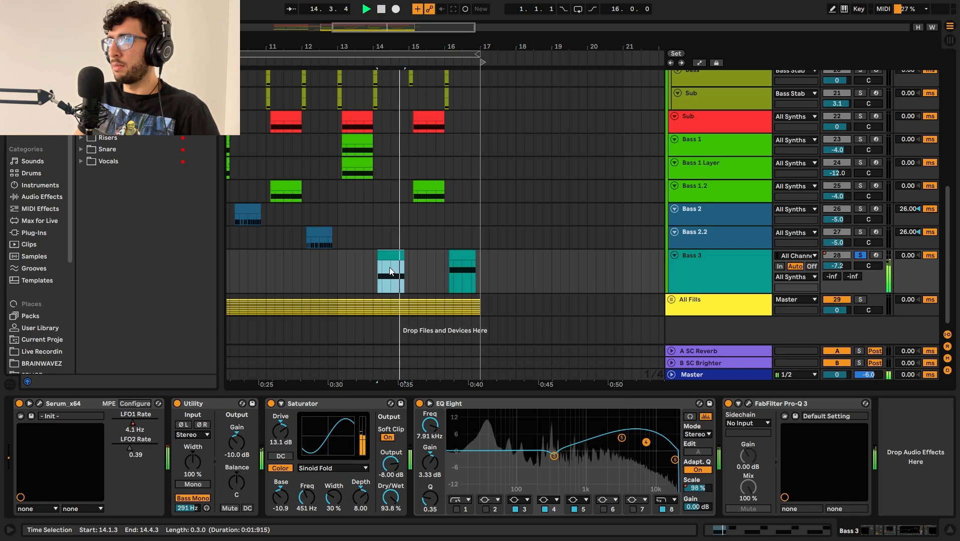
{"action": "key", "text": "space"}
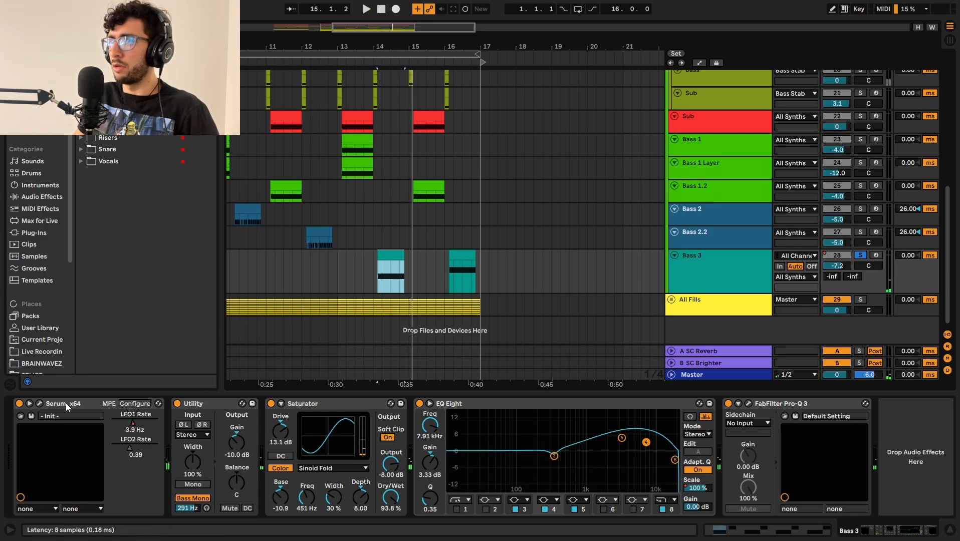
Step: Open Serum on Bass 3, audition the Basic Shapes oscillator, and compare where LFO 1 and LFO 2 are assigned
{"action": "left_click", "coordinate": [39, 404]}
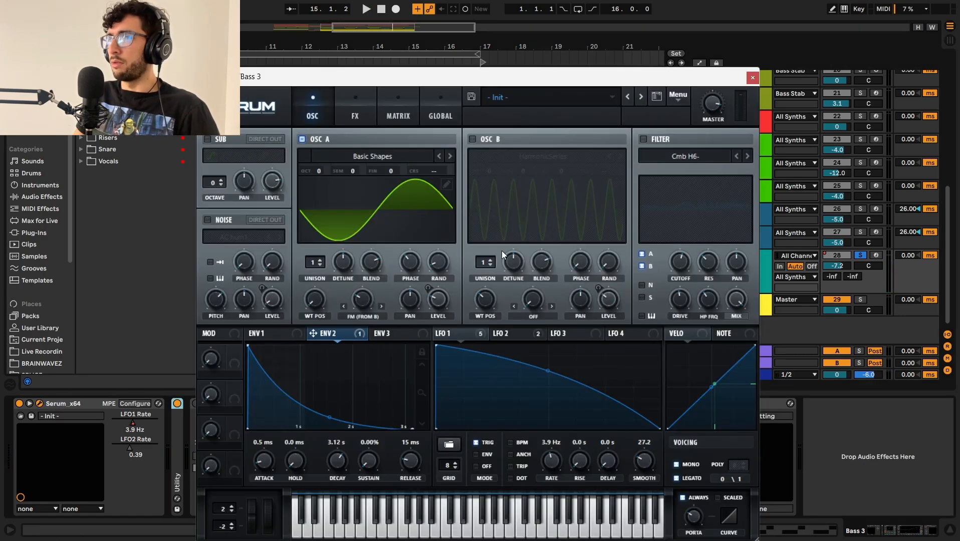
{"action": "key", "text": "space"}
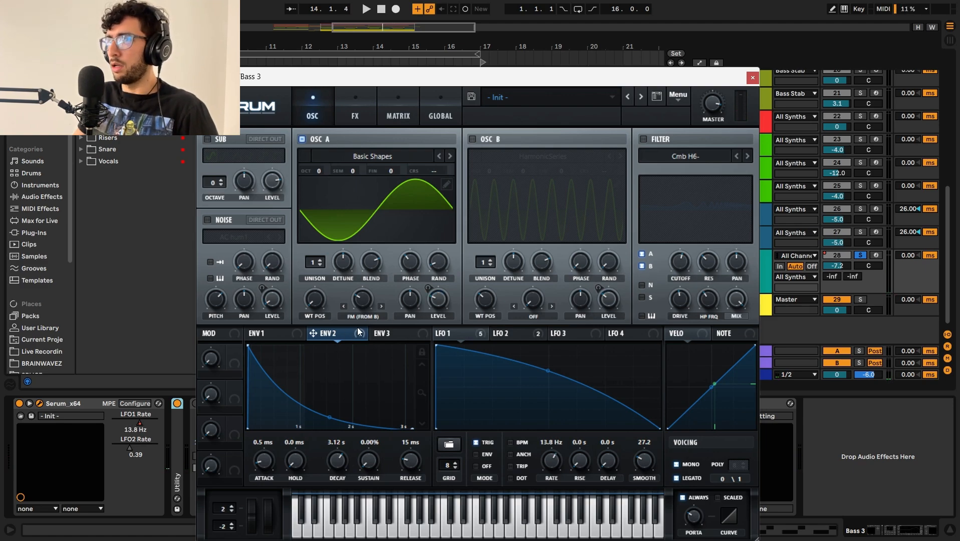
{"action": "left_click", "coordinate": [524, 334]}
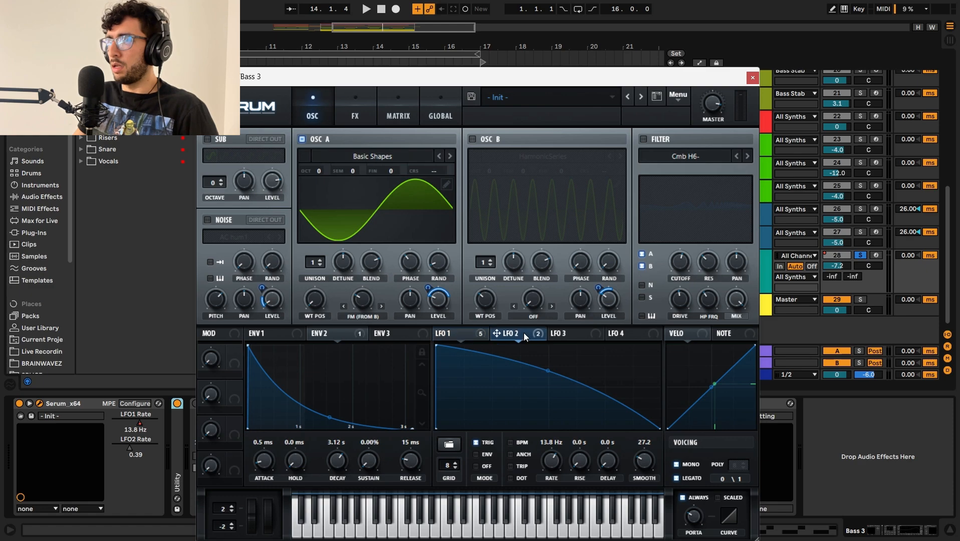
{"action": "left_click", "coordinate": [469, 331]}
{"action": "left_click", "coordinate": [523, 332]}
{"action": "left_click", "coordinate": [455, 332]}
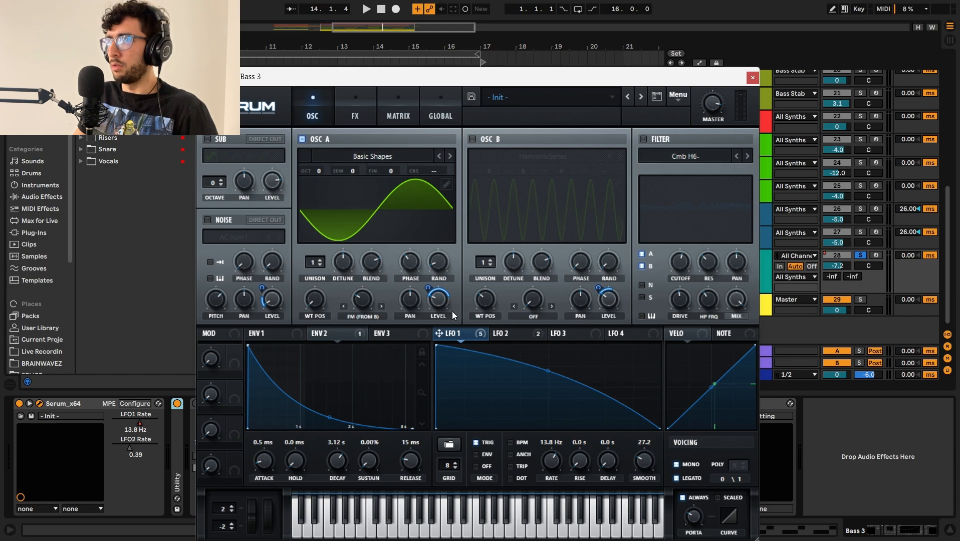
Step: Enable oscillator B with the HarmonicSeries wavetable, check its LFO 1 level modulation, and audition the patch
{"action": "left_click", "coordinate": [472, 138]}
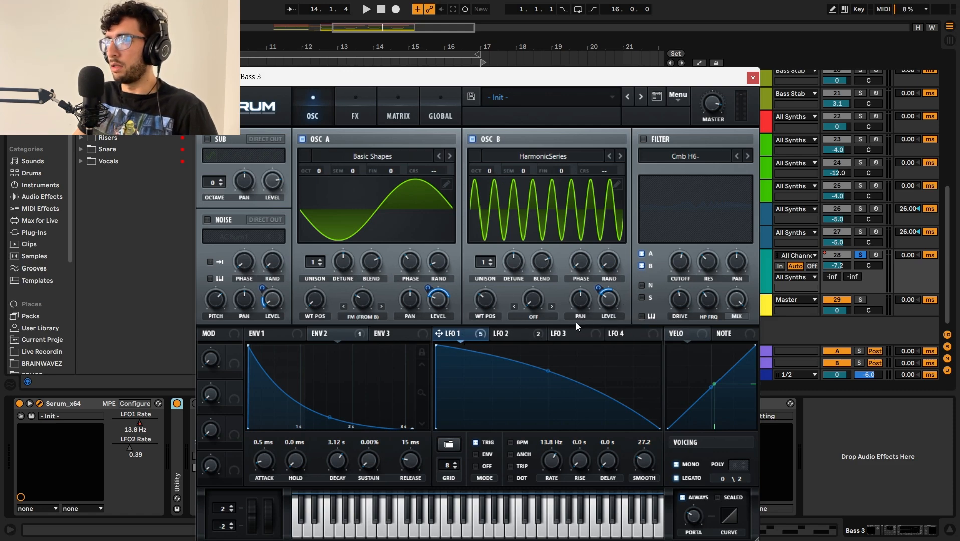
{"action": "mouse_move", "coordinate": [606, 301]}
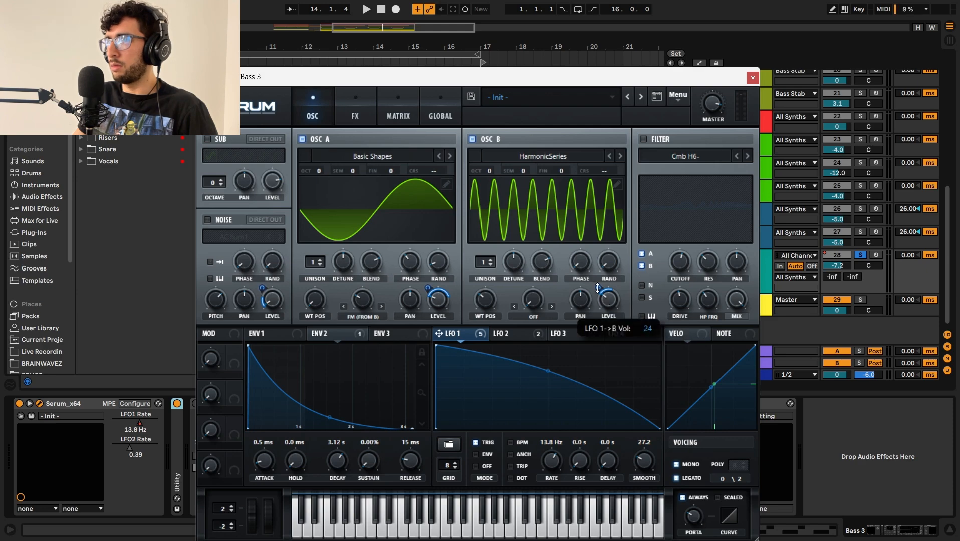
{"action": "key", "text": "space"}
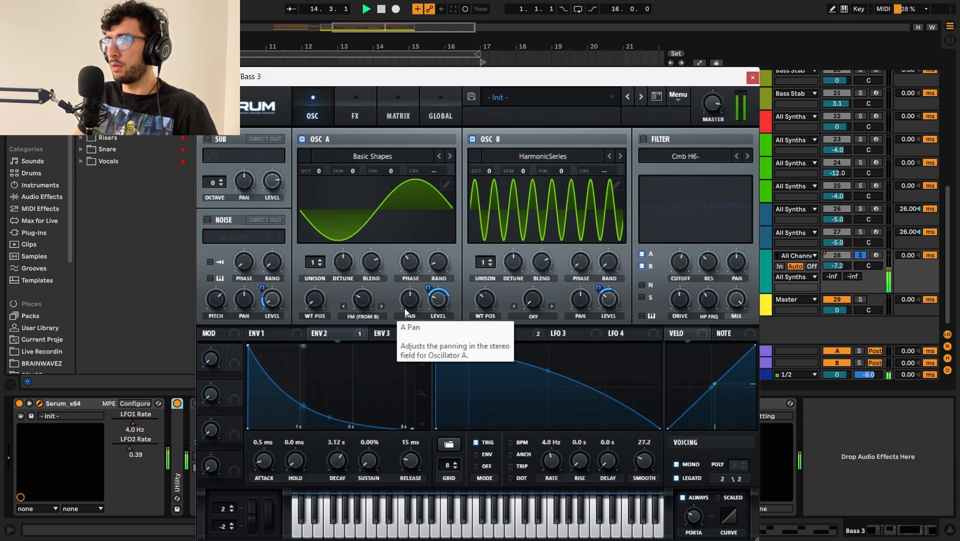
{"action": "key", "text": "space"}
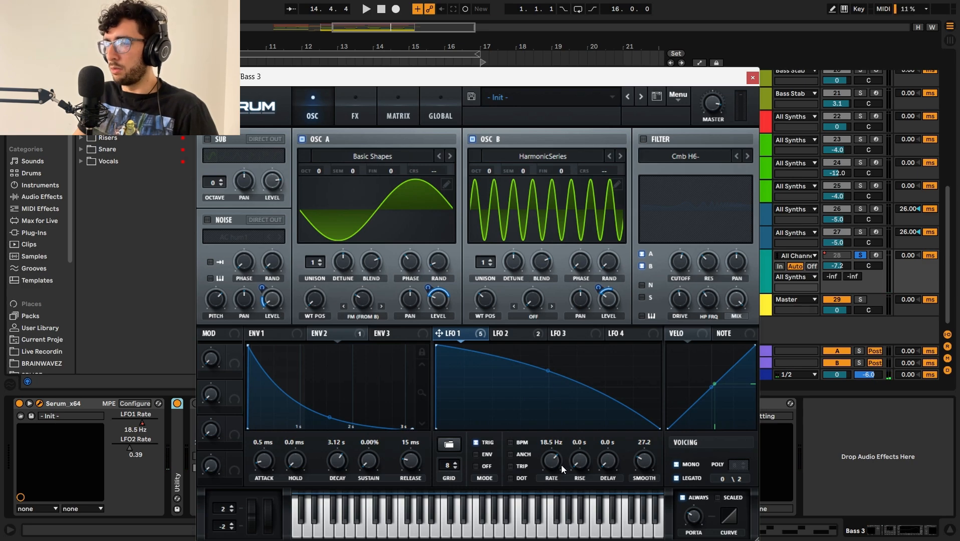
{"action": "key", "text": "space"}
{"action": "key", "text": "space"}
Step: Show the LFO1 Rate automation on the Bass 3 clip at bar 14, audition it, and reopen Serum
{"action": "left_click", "coordinate": [134, 424]}
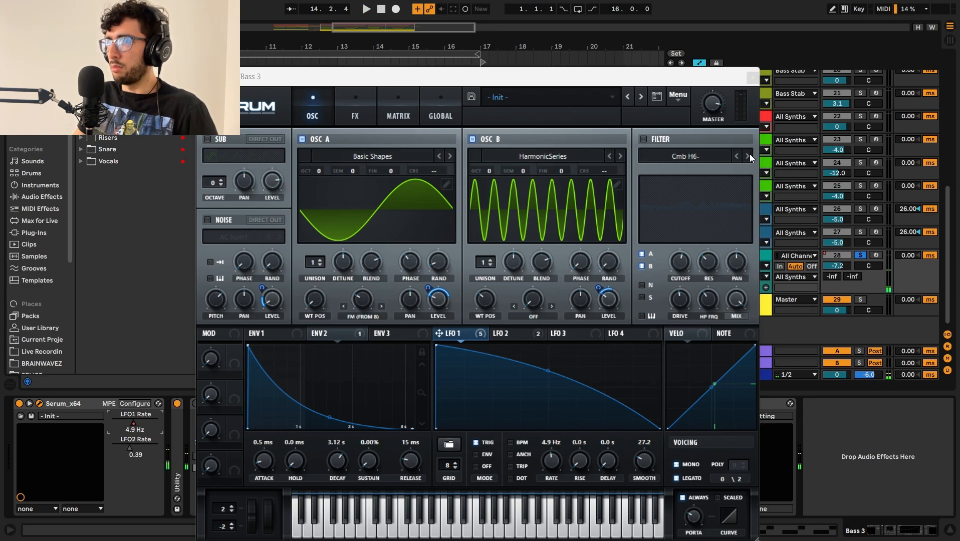
{"action": "left_click", "coordinate": [752, 78]}
{"action": "scroll", "coordinate": [393, 259], "scroll_direction": "up", "scroll_amount": 5}
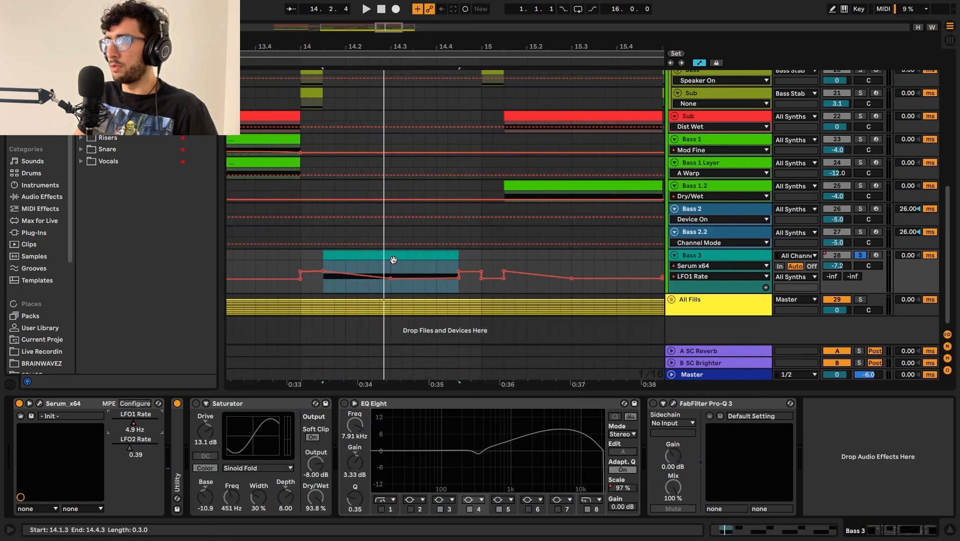
{"action": "key", "text": "space"}
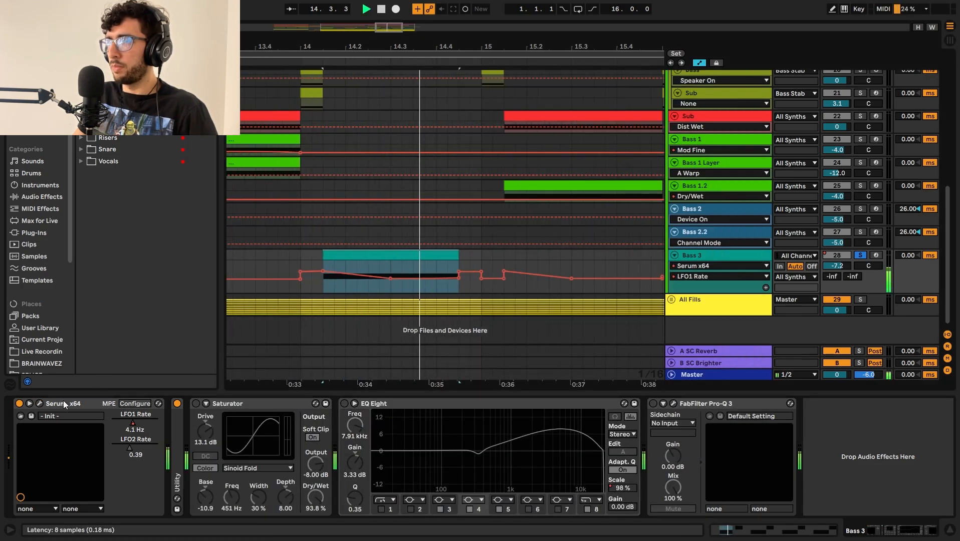
{"action": "left_click", "coordinate": [40, 404]}
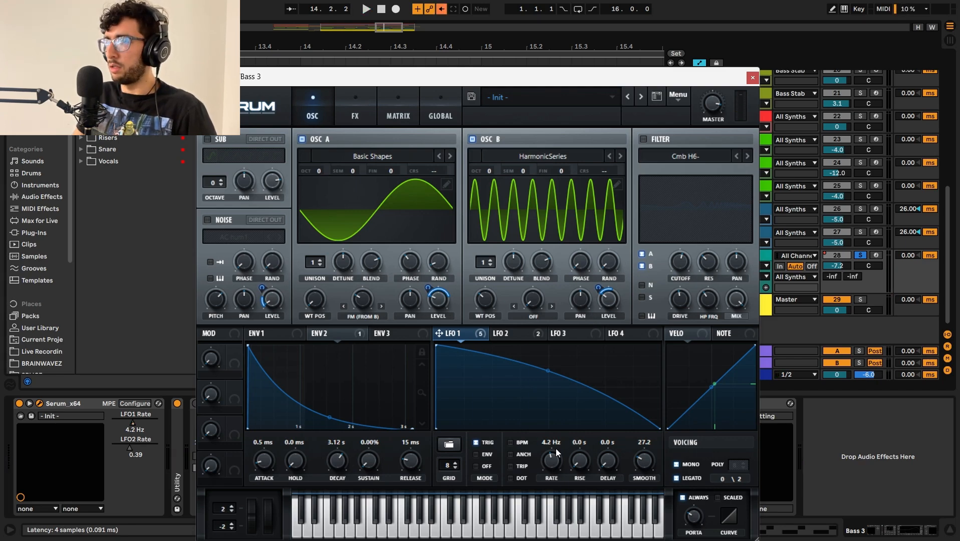
Step: Audition Bass 3 with the LFO 1 rate overridden to a constant 4.2 Hz, and undo the override
{"action": "key", "text": "space"}
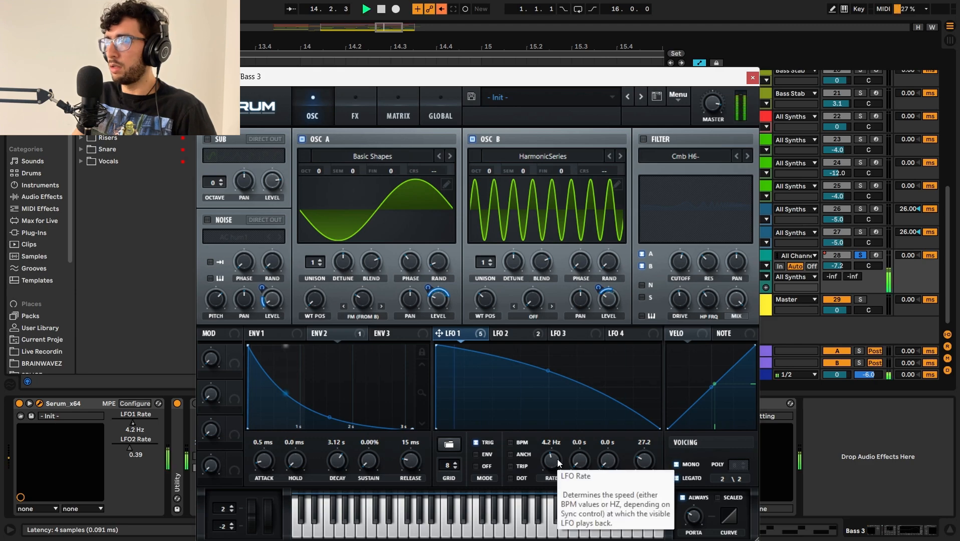
{"action": "key", "text": "space"}
{"action": "key", "text": "ctrl+z"}
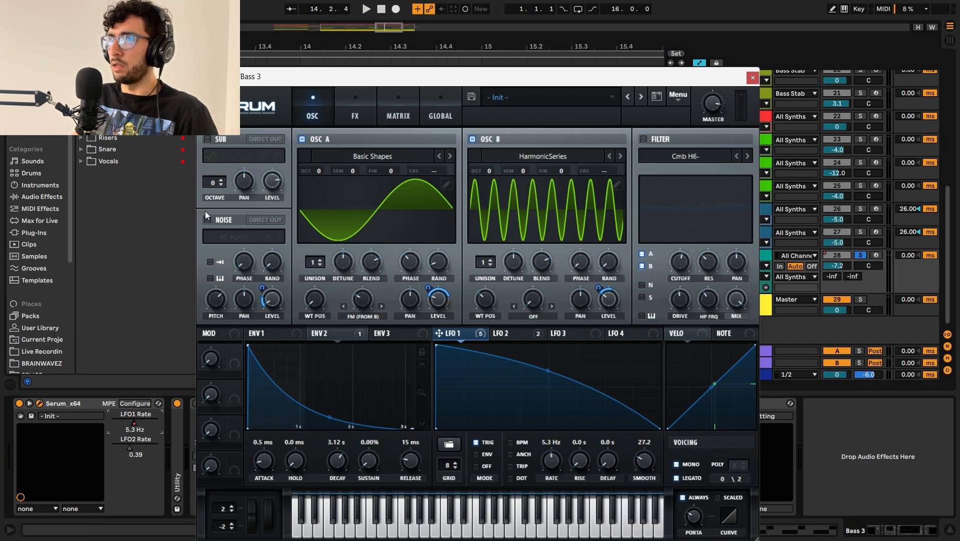
Step: Enable the AC hum1 noise and the sine sub oscillator in the Bass 3 patch while auditioning the clip
{"action": "left_click", "coordinate": [206, 220]}
{"action": "key", "text": "space"}
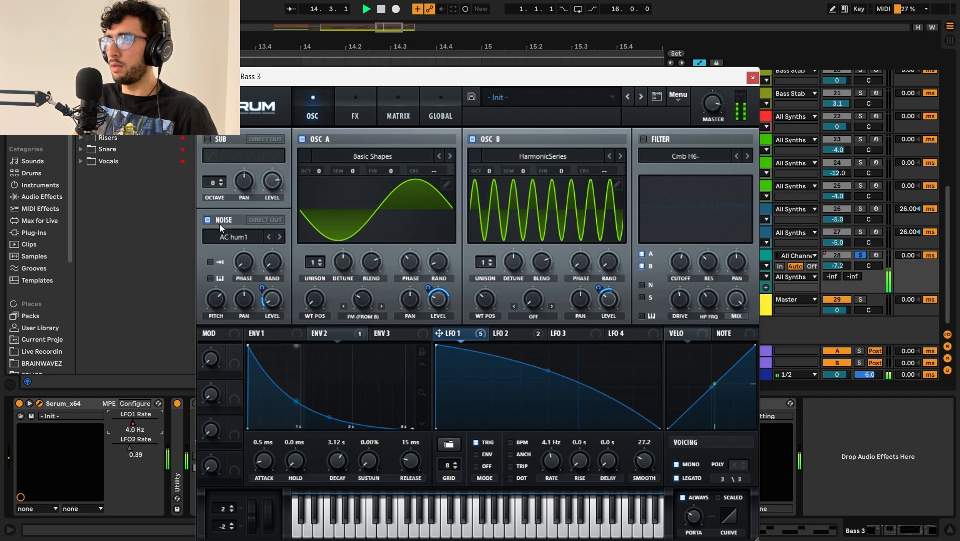
{"action": "left_click", "coordinate": [206, 138]}
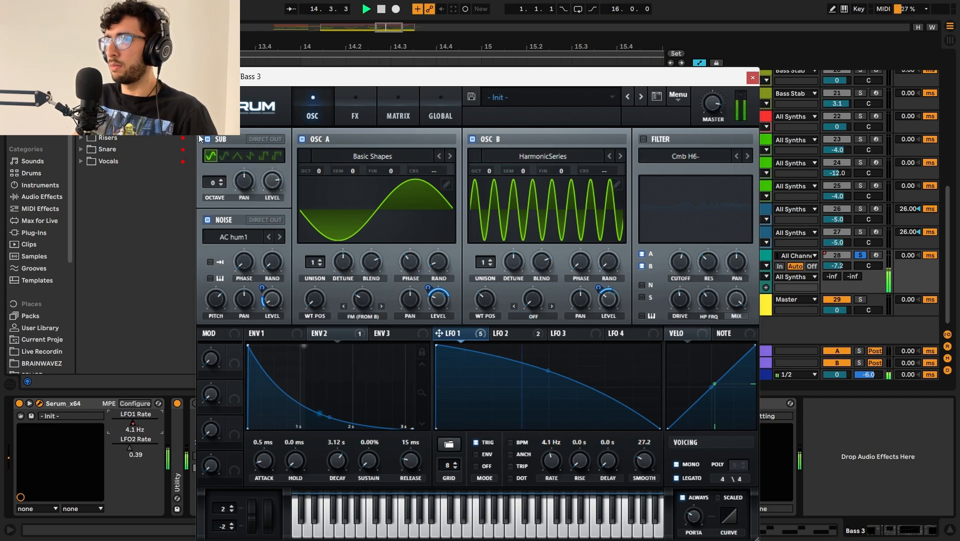
Step: Open Serum's effects rack, audition Hyper/Dimension alone, and enable the Tube Distortion to hear it added
{"action": "left_click", "coordinate": [355, 112]}
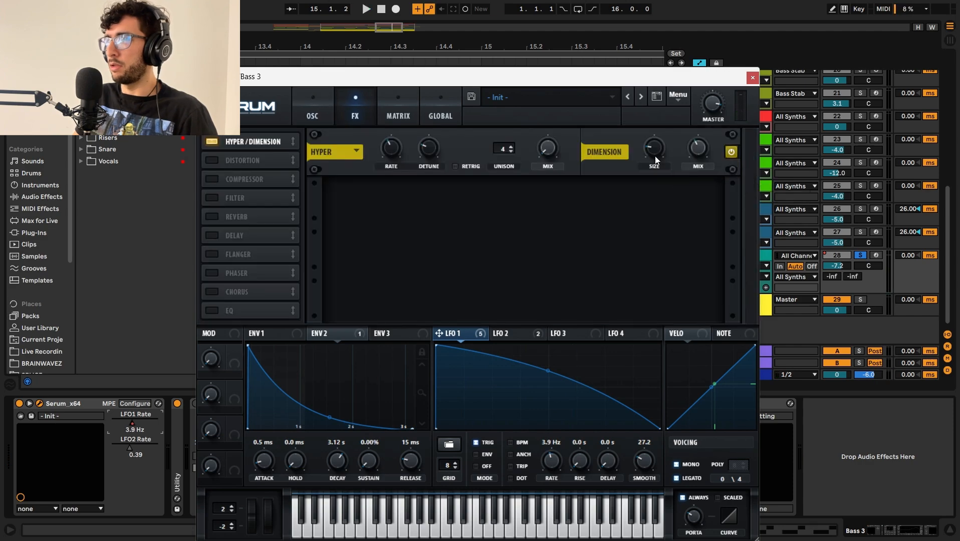
{"action": "key", "text": "space"}
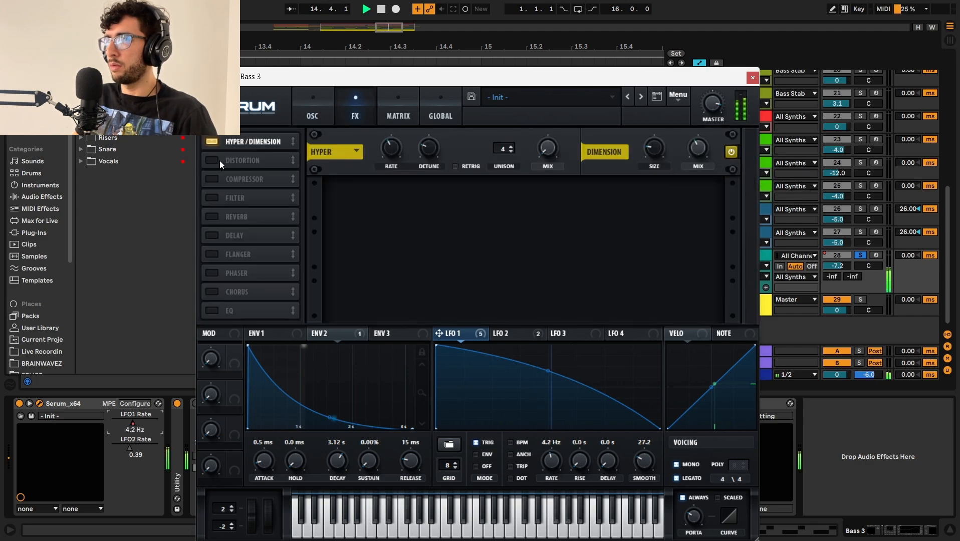
{"action": "left_click", "coordinate": [220, 160]}
{"action": "key", "text": "space"}
{"action": "key", "text": "space"}
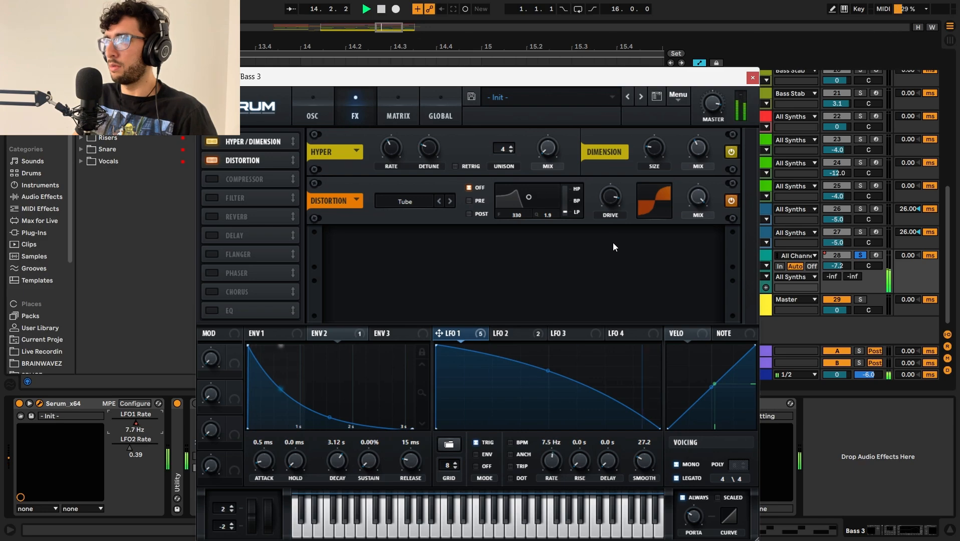
{"action": "mouse_move", "coordinate": [611, 213]}
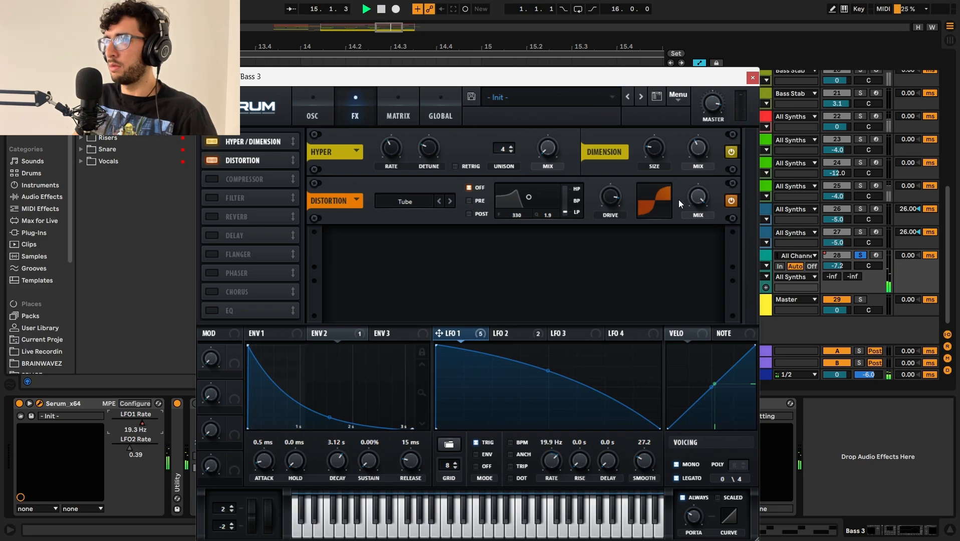
{"action": "key", "text": "space"}
Step: Enable Serum's multiband Compressor and audition the Bass 3 clip with it
{"action": "left_click", "coordinate": [207, 178]}
{"action": "key", "text": "space"}
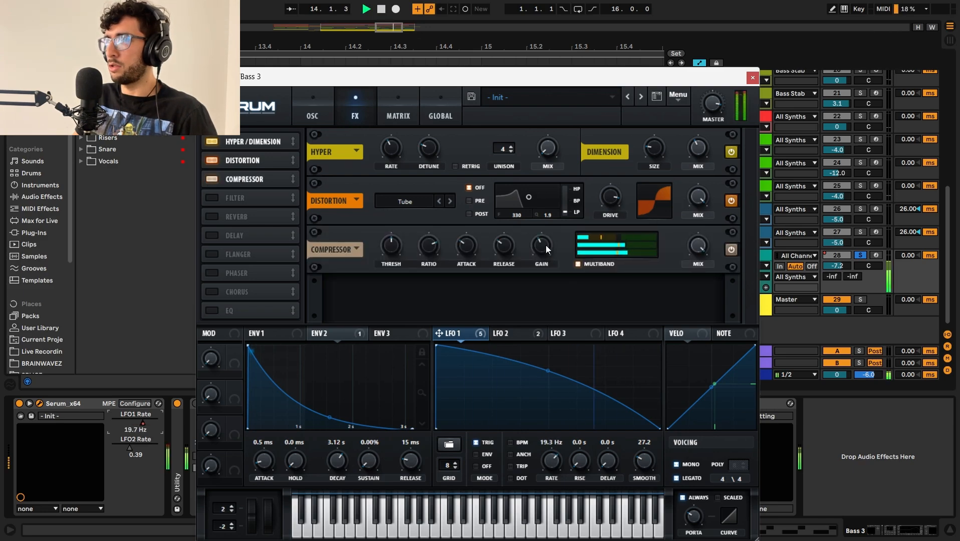
{"action": "key", "text": "space"}
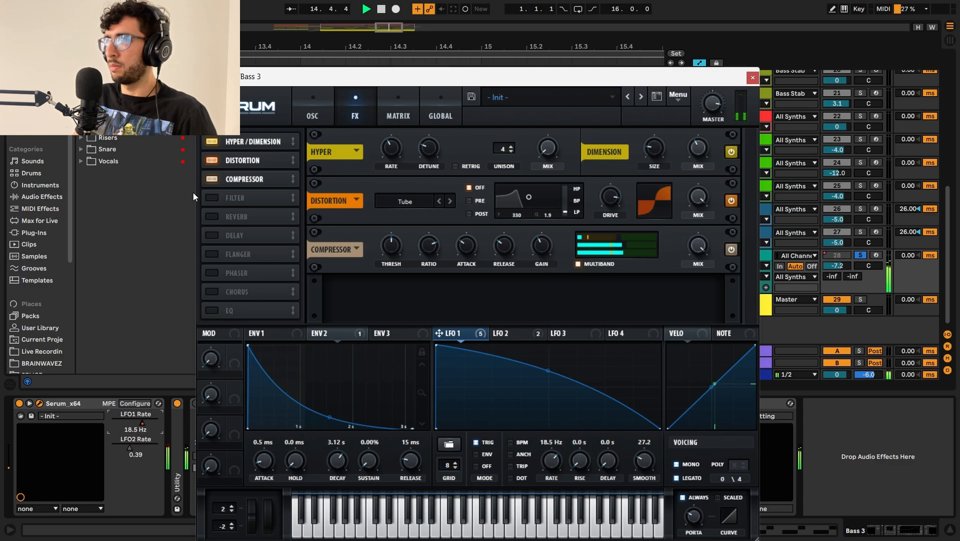
Step: Enable Serum's MG Low 6 Filter and Hall Reverb, audition the full effects rack, and close the plug-in
{"action": "left_click", "coordinate": [204, 196]}
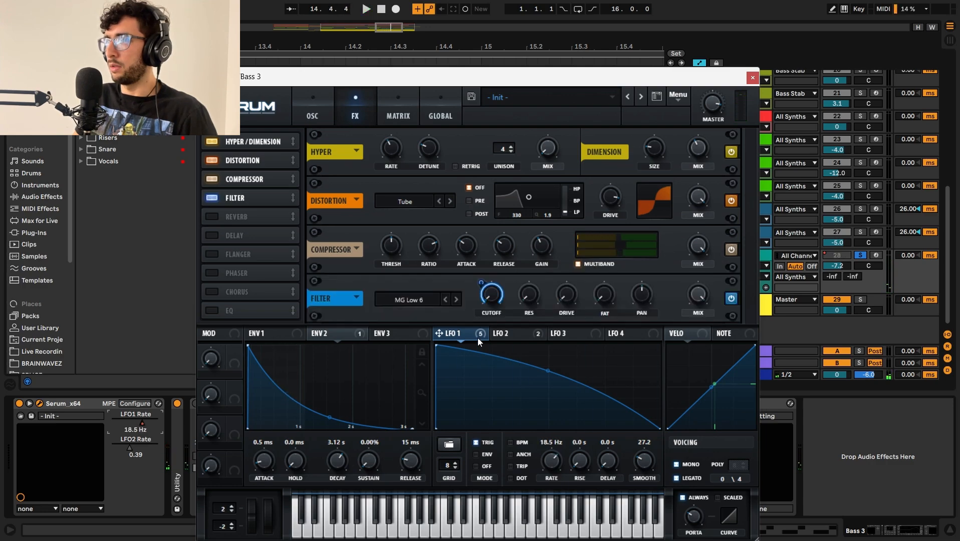
{"action": "key", "text": "space"}
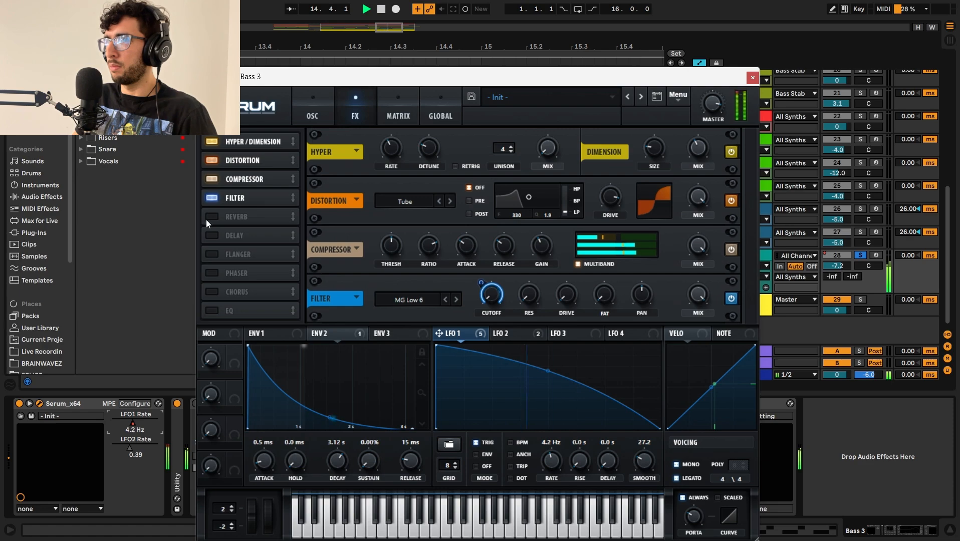
{"action": "left_click", "coordinate": [220, 214]}
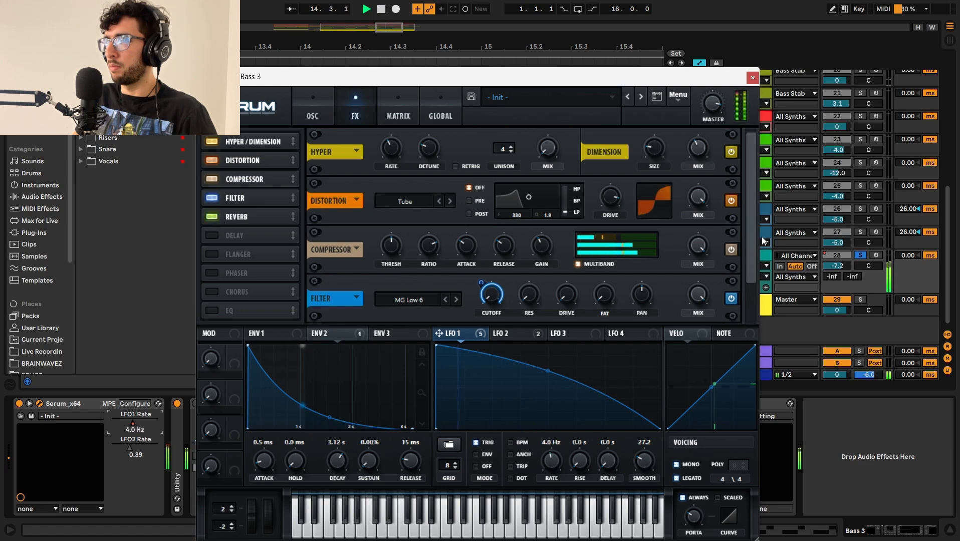
{"action": "left_click_drag", "start_coordinate": [751, 240], "coordinate": [725, 347]}
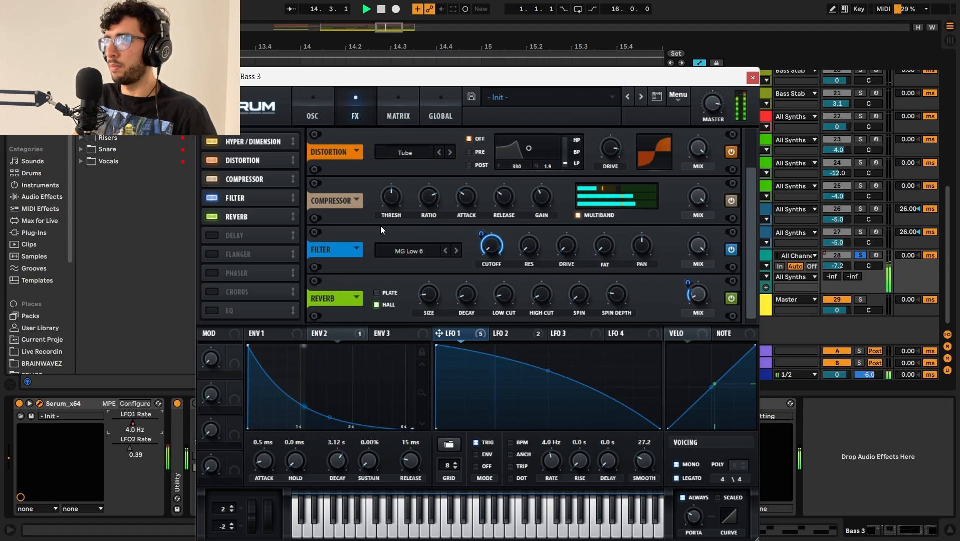
{"action": "key", "text": "space"}
{"action": "key", "text": "Escape"}
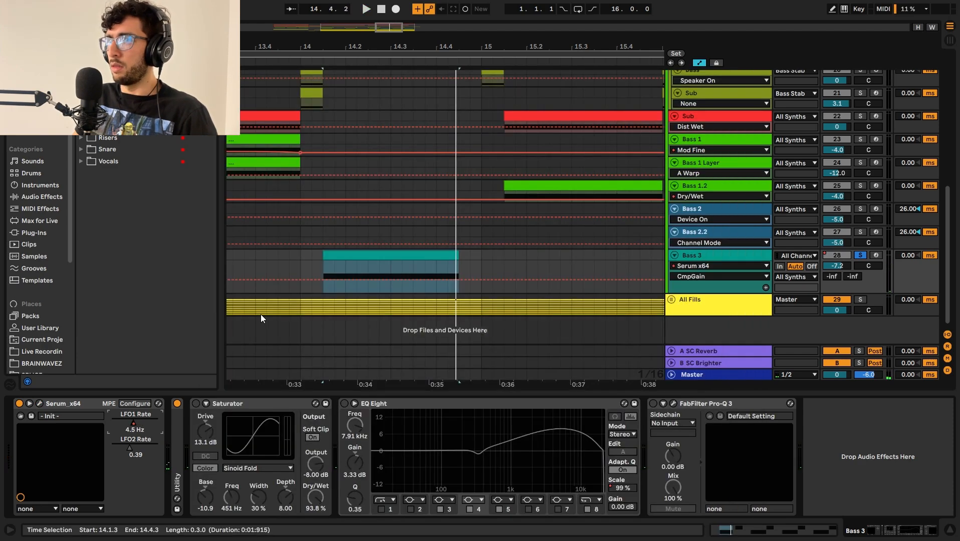
Step: Turn on the Sinoid Fold Saturator on Bass 3 and audition the clip
{"action": "left_click", "coordinate": [195, 403]}
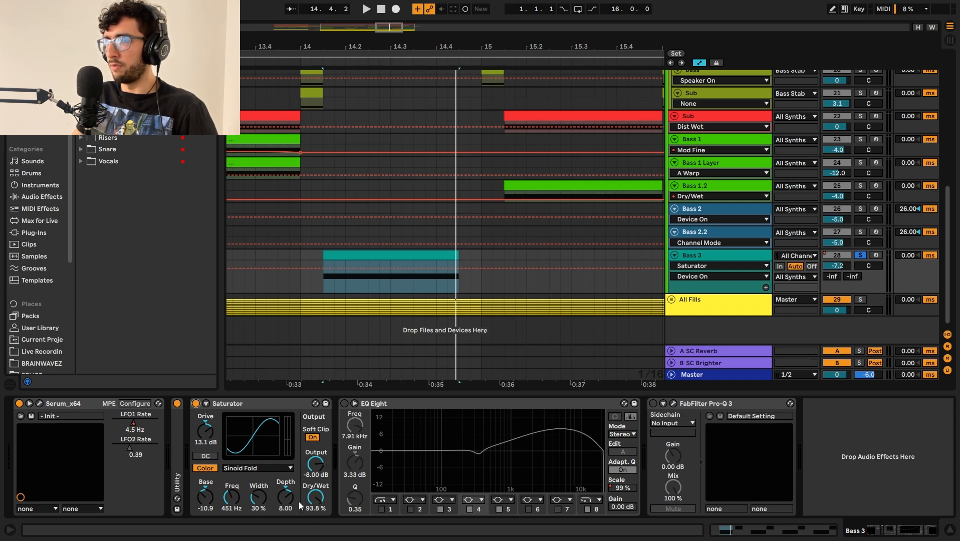
{"action": "key", "text": "space"}
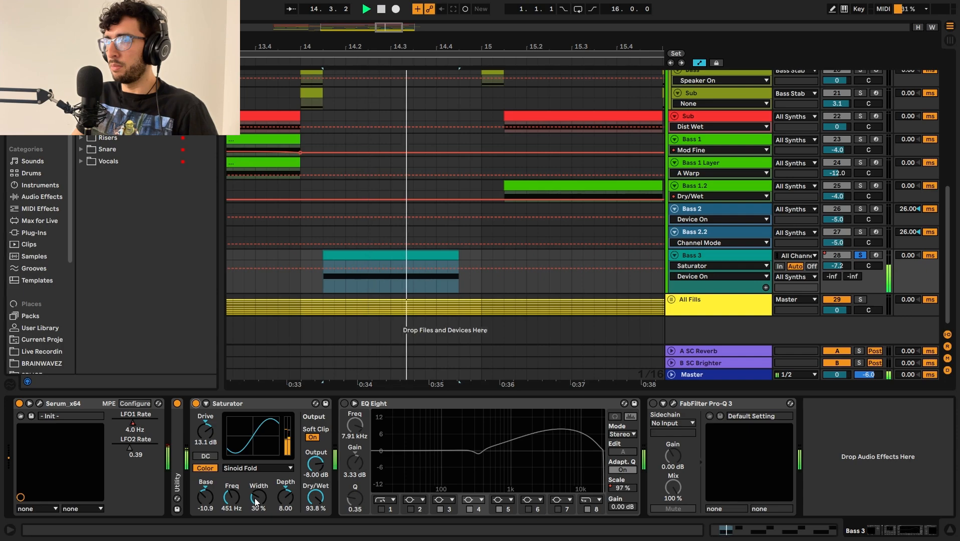
{"action": "key", "text": "space"}
Step: Turn on EQ Eight on Bass 3, go over its upper-frequency boost, and audition the clip
{"action": "left_click", "coordinate": [342, 406]}
{"action": "left_click", "coordinate": [344, 404]}
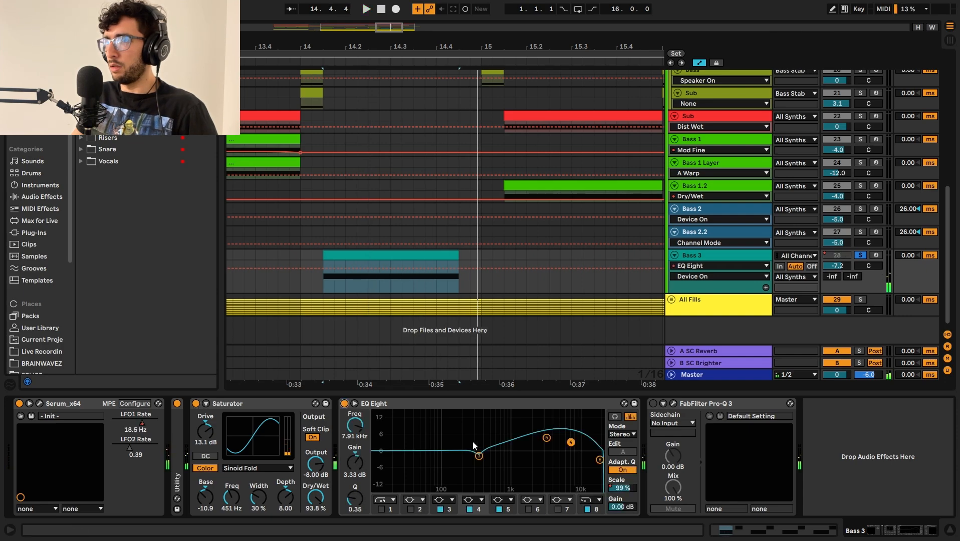
{"action": "left_click_drag", "start_coordinate": [531, 420], "coordinate": [584, 465]}
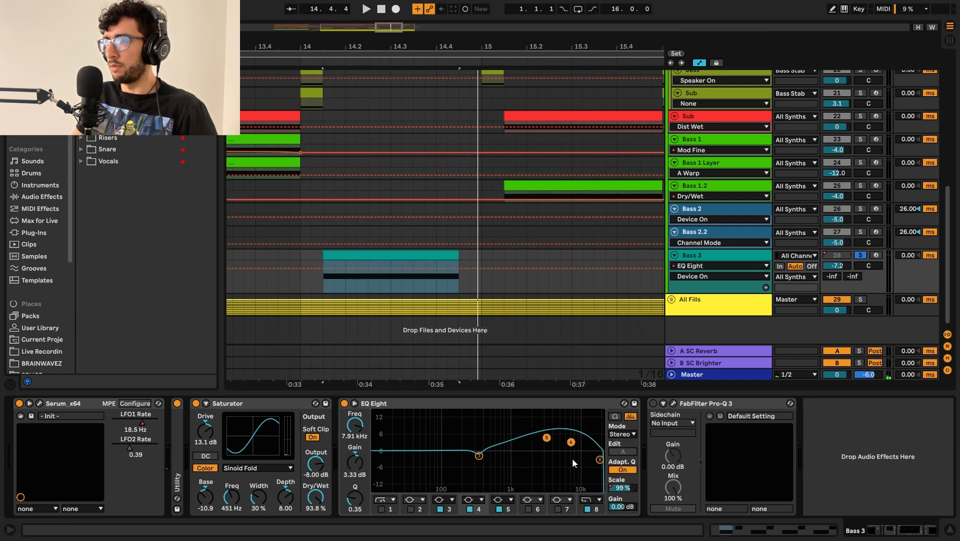
{"action": "key", "text": "space"}
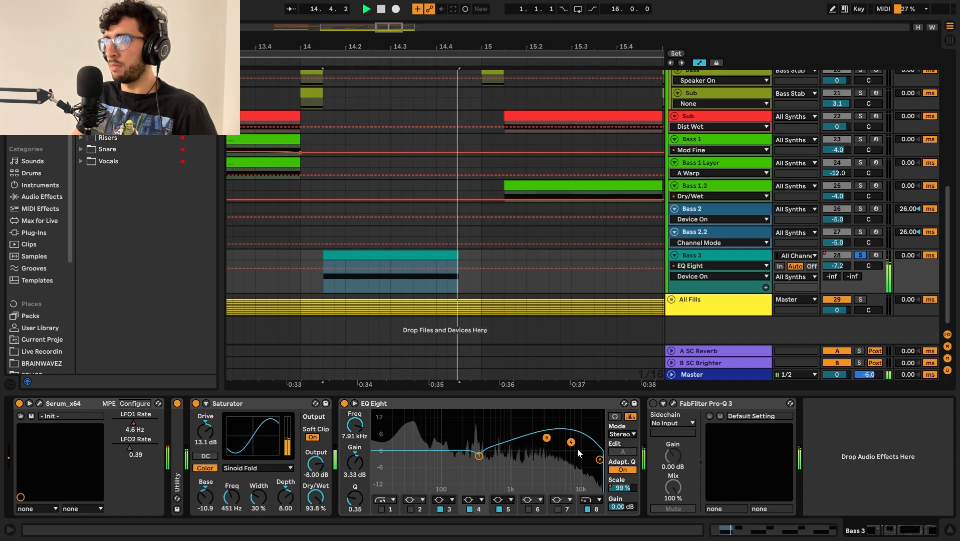
{"action": "key", "text": "space"}
Step: Turn on FabFilter Pro-Q 3 on Bass 3, open it, and audition its dynamic cut at 311.68 Hz
{"action": "left_click", "coordinate": [652, 404]}
{"action": "left_click", "coordinate": [673, 404]}
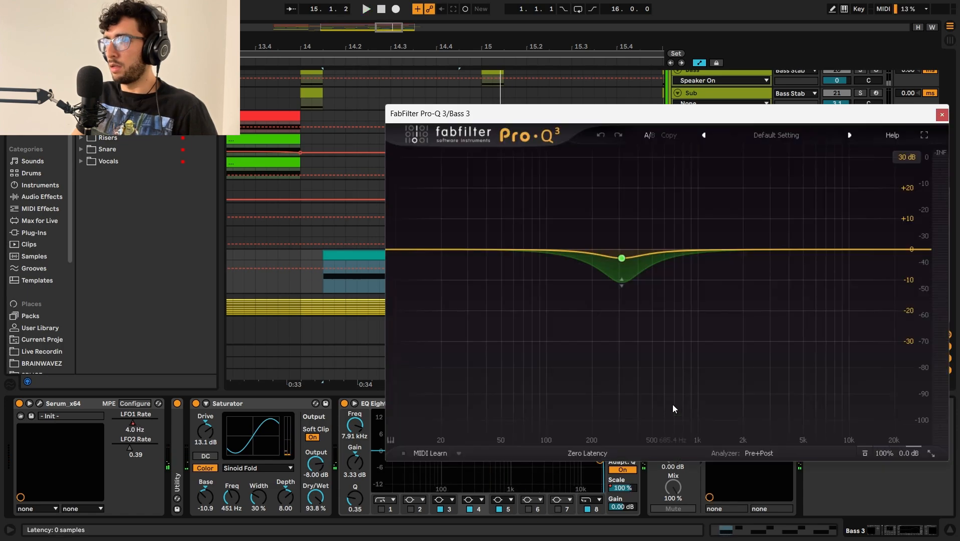
{"action": "left_click_drag", "start_coordinate": [635, 111], "coordinate": [520, 120]}
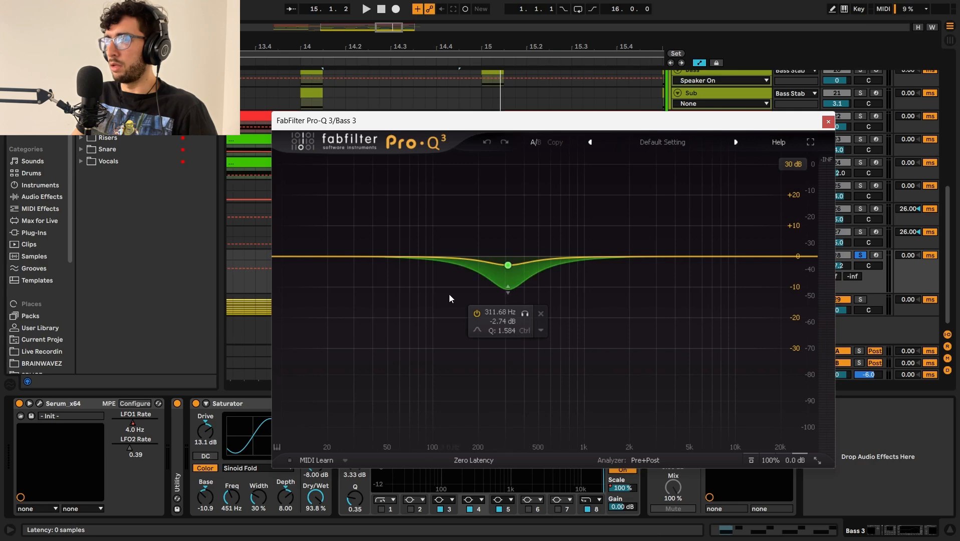
{"action": "key", "text": "space"}
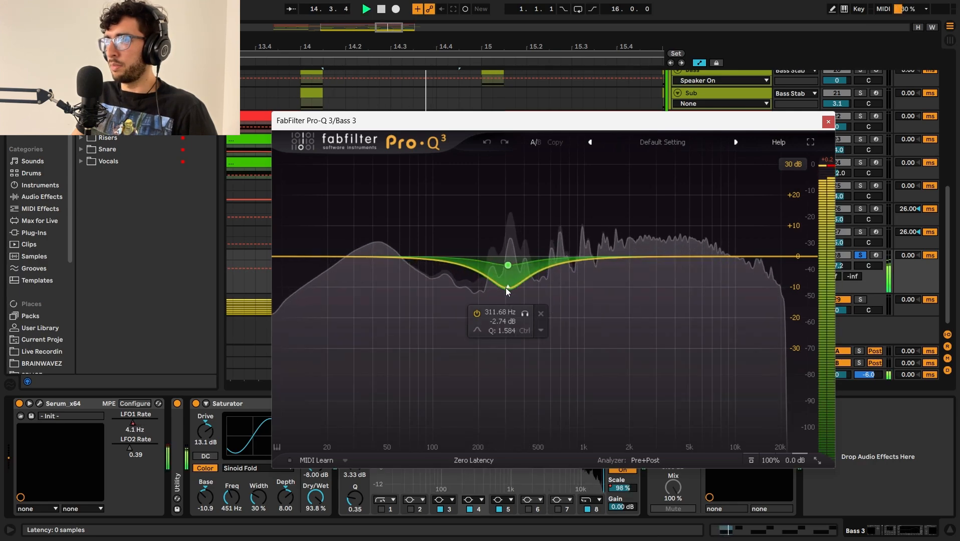
Step: Stop playback, close FabFilter Pro-Q 3, and show Serum's LFO1 Rate automation on the Bass 3 track
{"action": "key", "text": "space"}
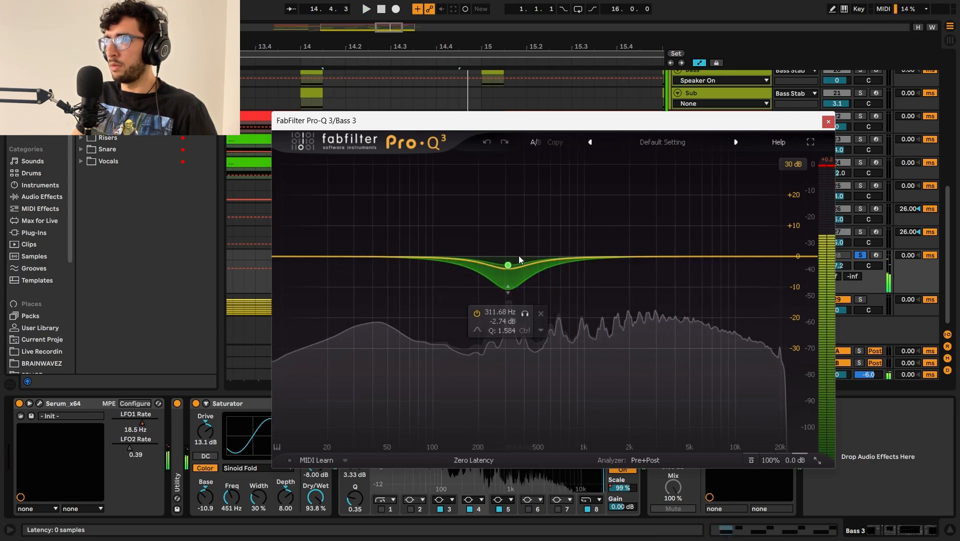
{"action": "left_click", "coordinate": [828, 122]}
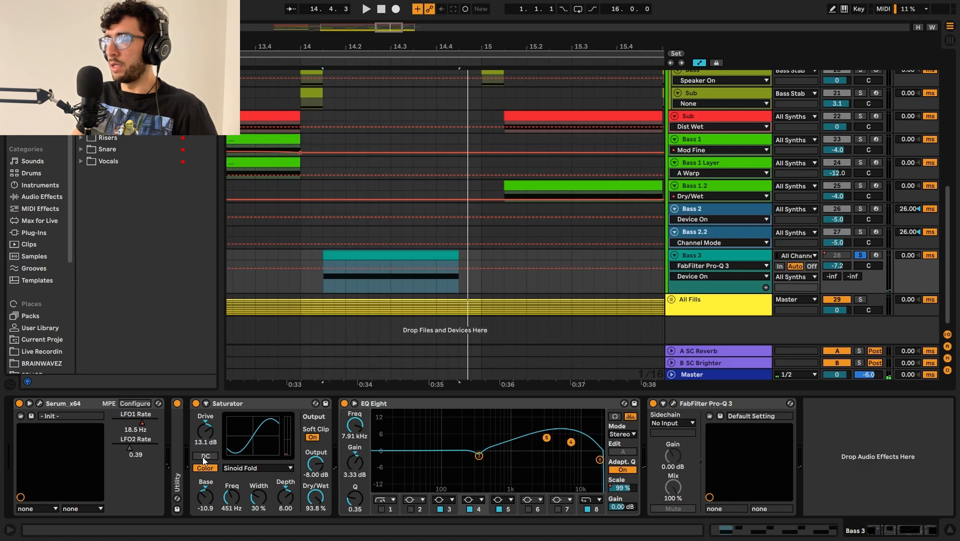
{"action": "left_click", "coordinate": [142, 425]}
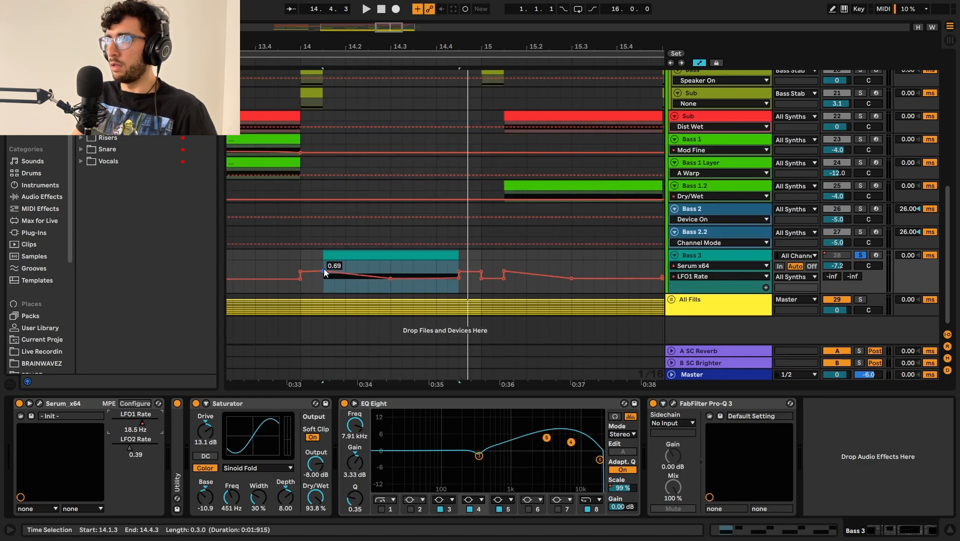
{"action": "scroll", "coordinate": [325, 271], "scroll_direction": "up", "scroll_amount": 4}
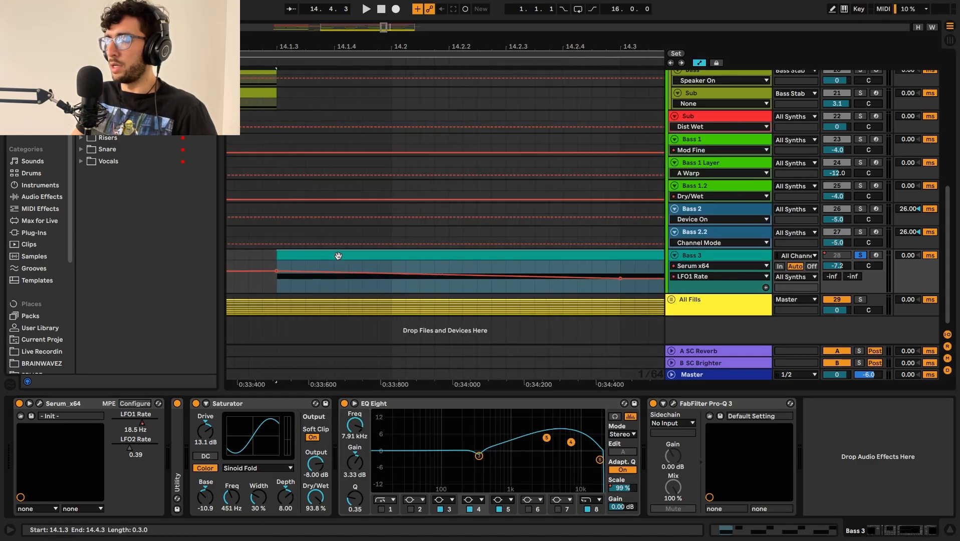
Step: Audition the Bass 3 clip while overriding Serum's LFO1 Rate by hand, and re-enable the parameter's automation
{"action": "right_click", "coordinate": [141, 430]}
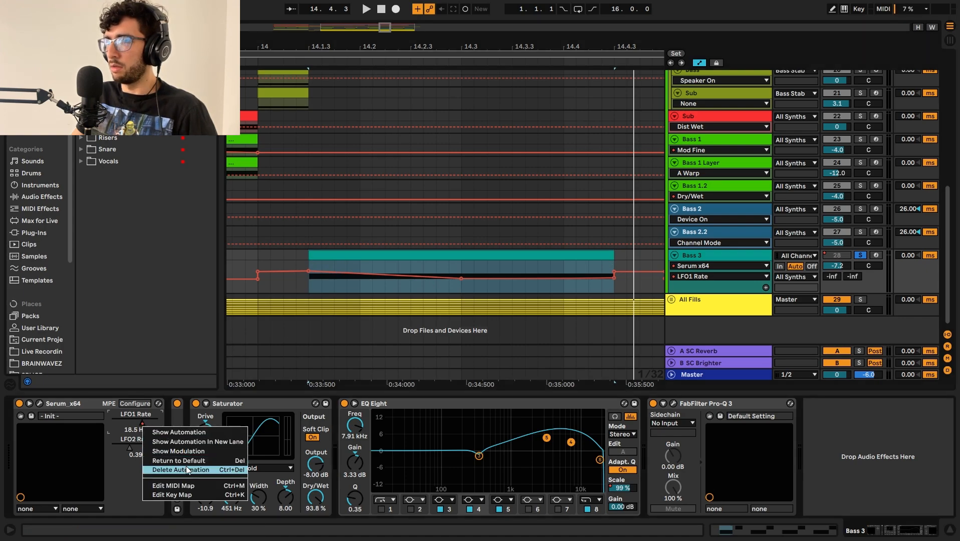
{"action": "key", "text": "space"}
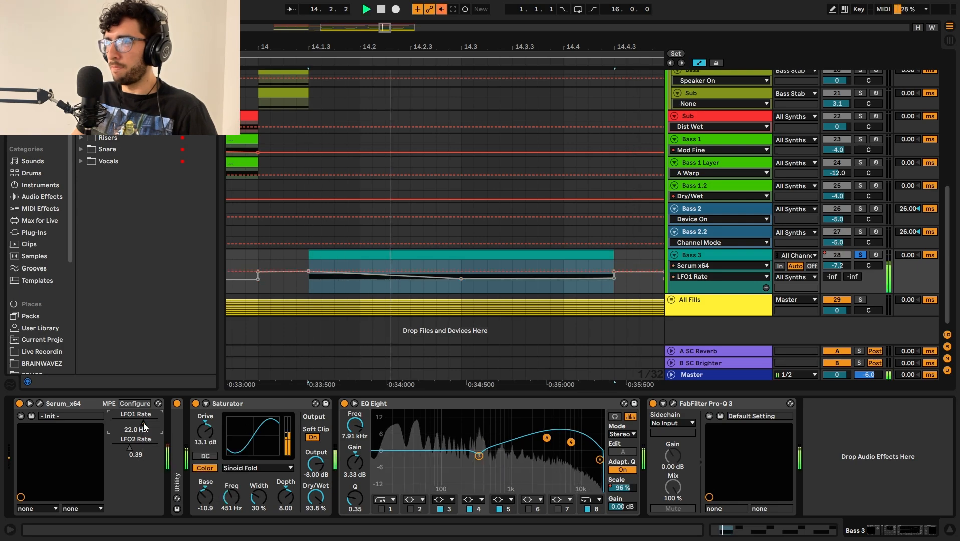
{"action": "left_click_drag", "start_coordinate": [143, 423], "coordinate": [137, 422]}
{"action": "right_click", "coordinate": [134, 423]}
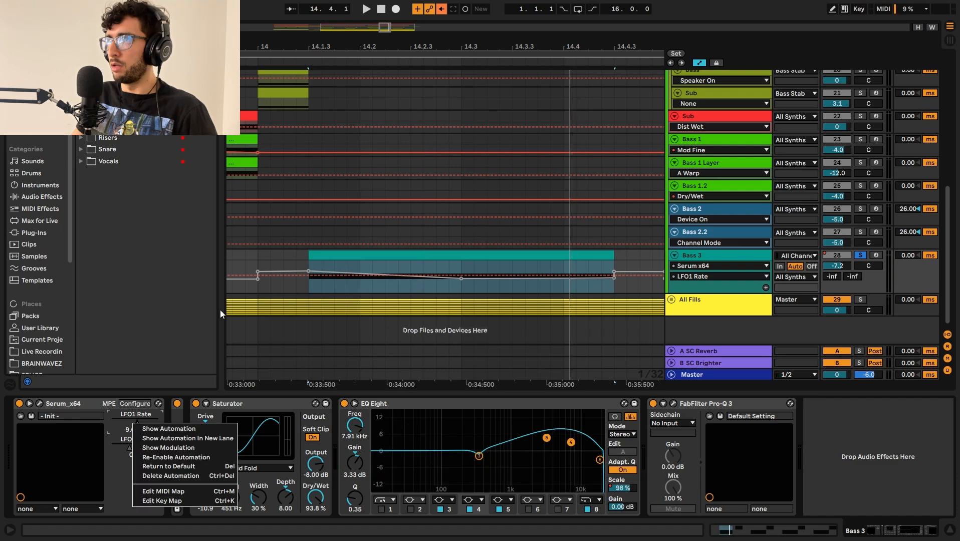
{"action": "left_click", "coordinate": [194, 456]}
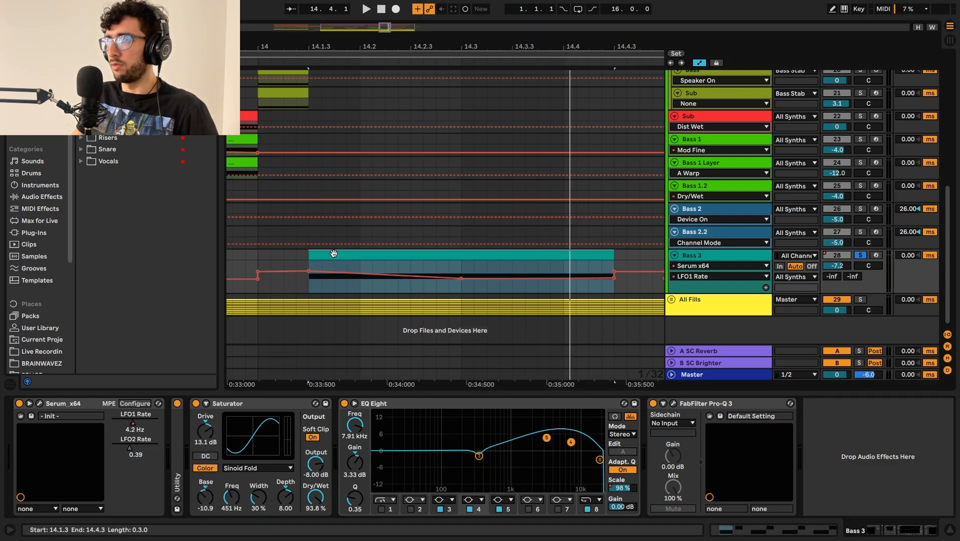
Step: Audition the Bass 3 clips at bars 14 and 16 with Serum's LFO1 Rate automation active
{"action": "key", "text": "space"}
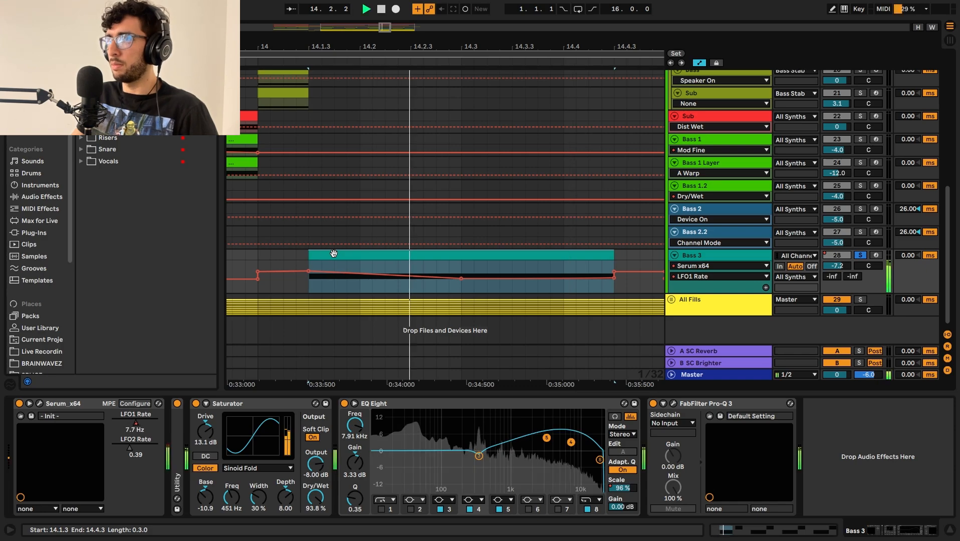
{"action": "scroll", "coordinate": [333, 253], "scroll_direction": "down", "scroll_amount": 5}
{"action": "key", "text": "space"}
{"action": "left_click", "coordinate": [348, 260]}
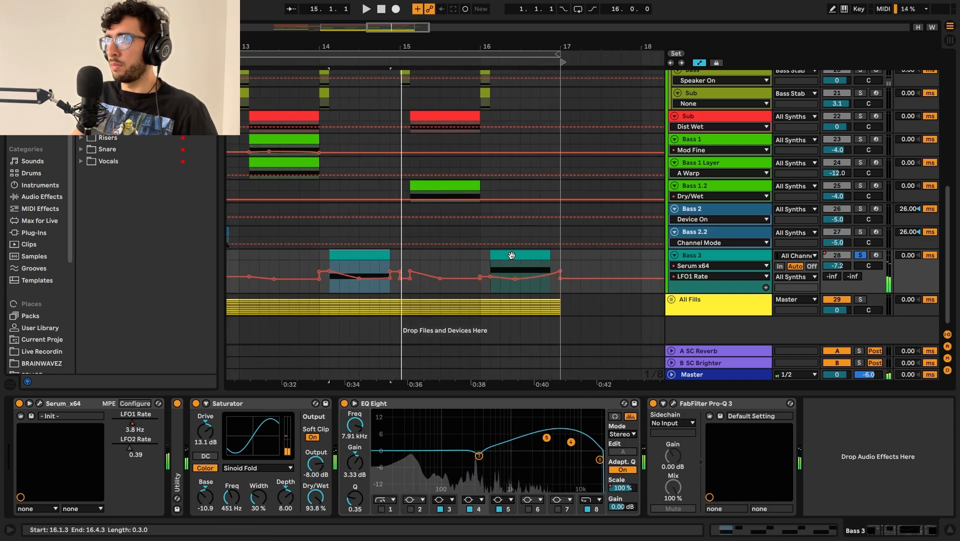
{"action": "left_click", "coordinate": [517, 256]}
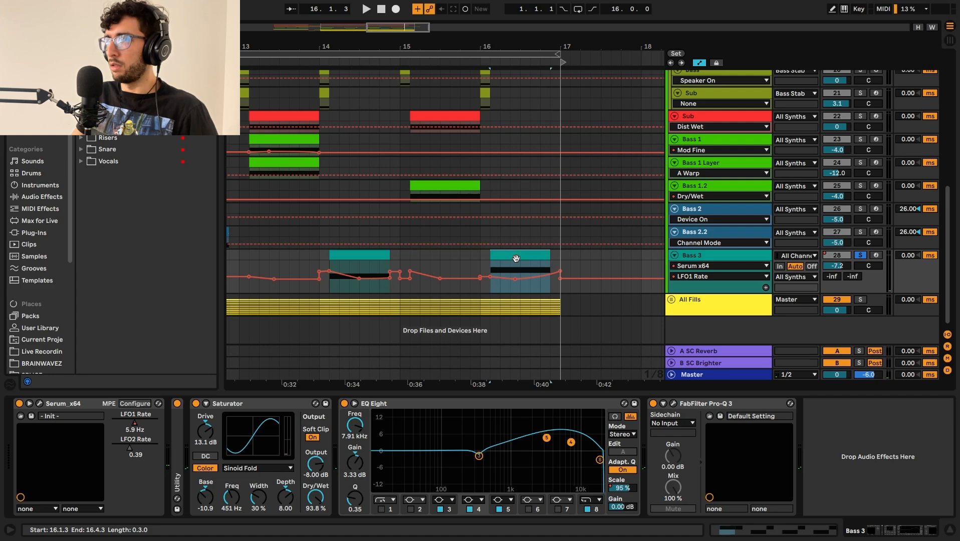
{"action": "key", "text": "space"}
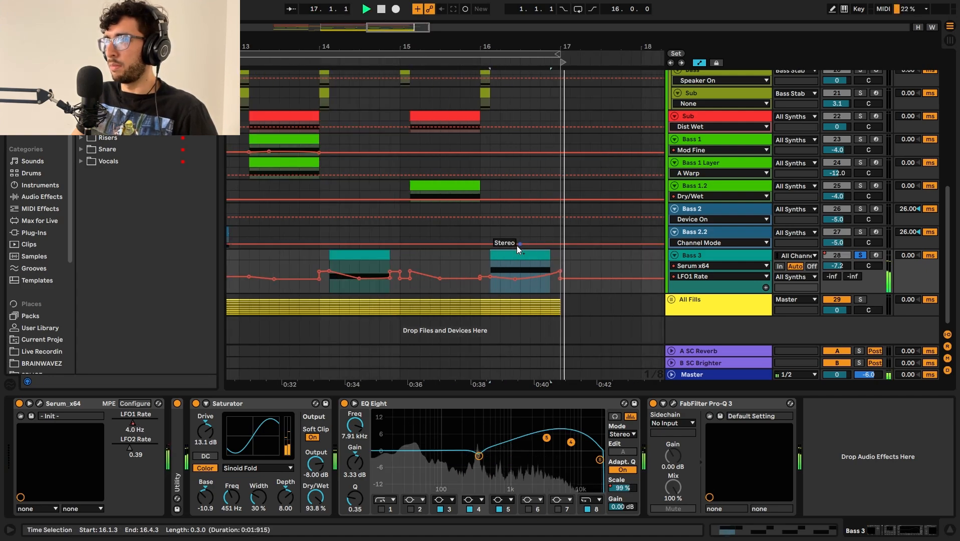
{"action": "scroll", "coordinate": [512, 255], "scroll_direction": "down", "scroll_amount": 3}
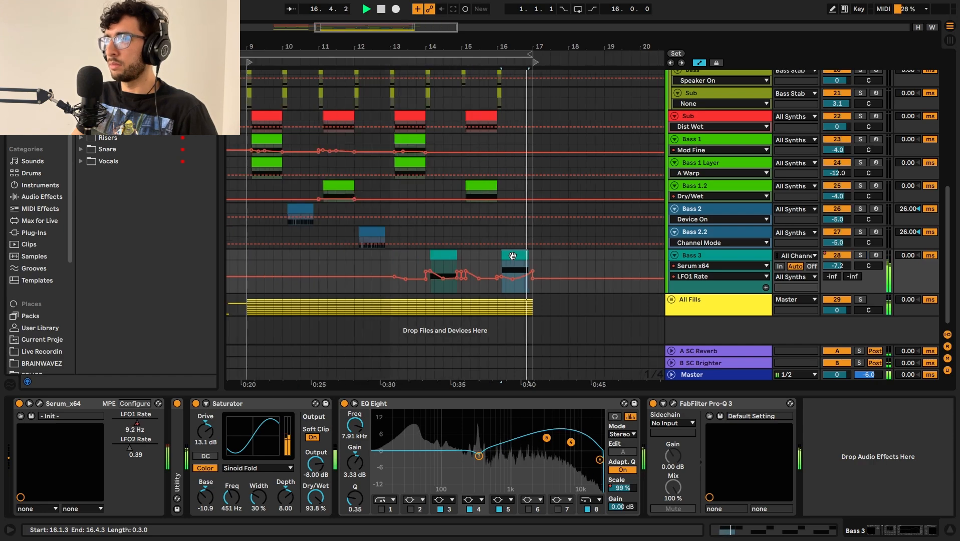
{"action": "key", "text": "space"}
Step: Hide the automation lanes in the arrangement and fold the All Synths group
{"action": "key", "text": "a"}
{"action": "key", "text": "a"}
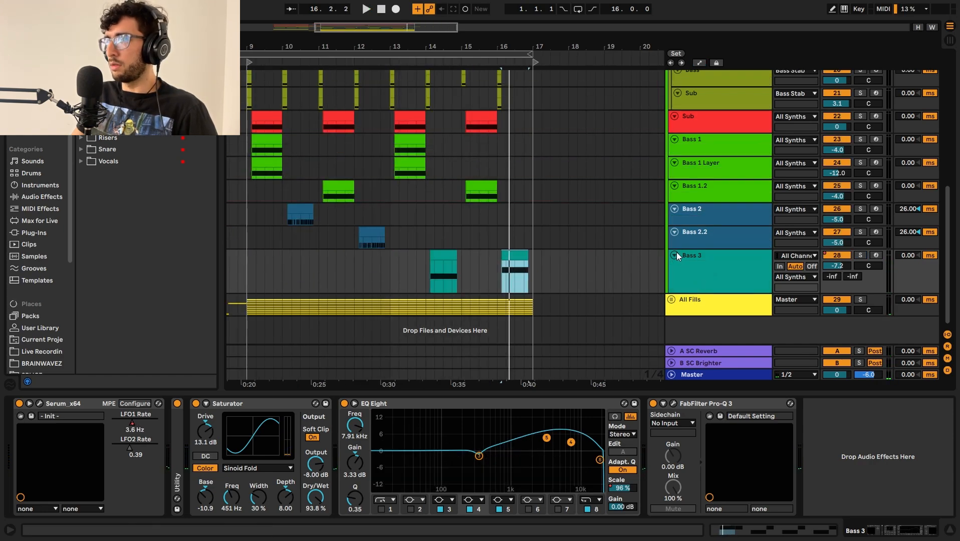
{"action": "scroll", "coordinate": [724, 225], "scroll_direction": "up", "scroll_amount": 10}
{"action": "left_click", "coordinate": [671, 283]}
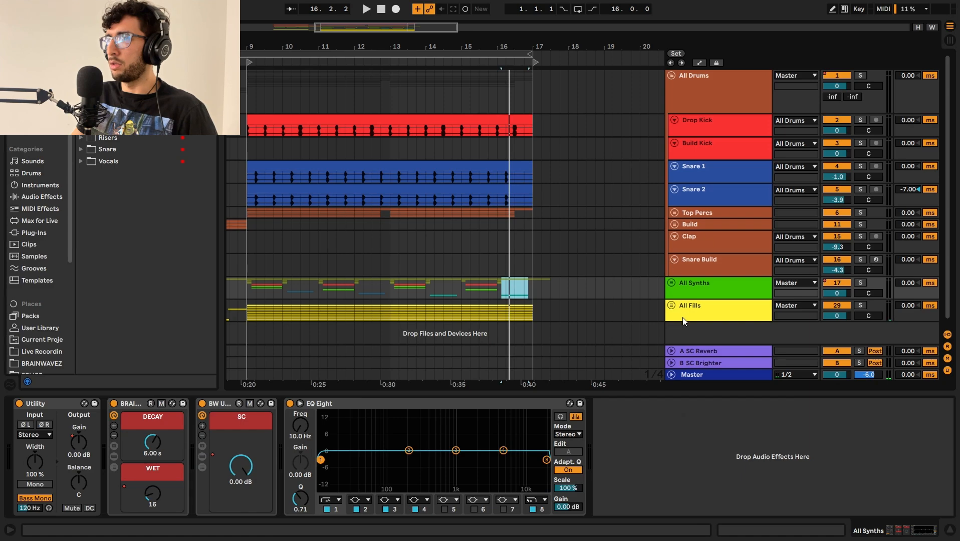
Step: Unfold the All Fills group and expand its tracks so their waveforms show
{"action": "left_click", "coordinate": [671, 302]}
{"action": "scroll", "coordinate": [669, 301], "scroll_direction": "down", "scroll_amount": 5}
{"action": "left_click", "coordinate": [711, 141]}
{"action": "left_click", "coordinate": [688, 176]}
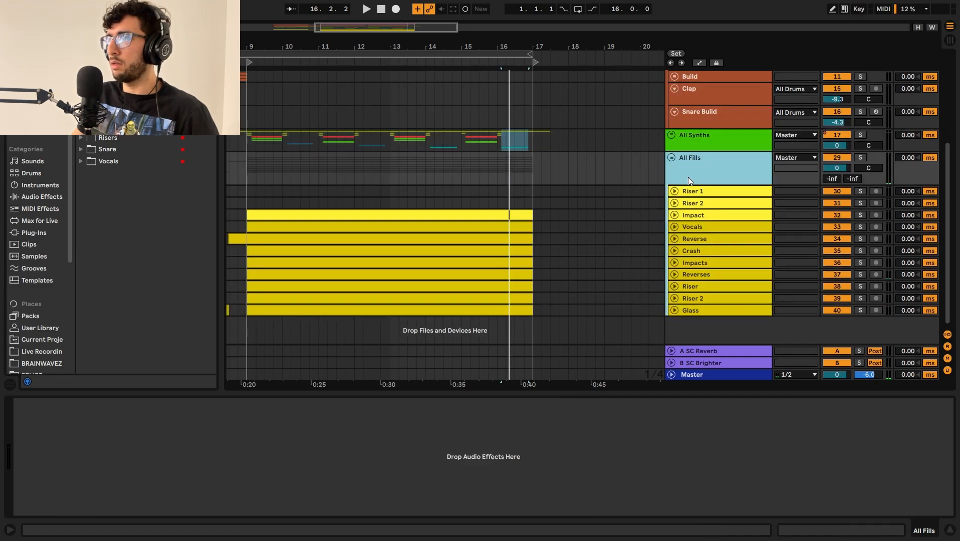
{"action": "left_click", "coordinate": [674, 192], "text": "alt"}
{"action": "scroll", "coordinate": [332, 186], "scroll_direction": "down", "scroll_amount": 5}
{"action": "scroll", "coordinate": [308, 169], "scroll_direction": "up", "scroll_amount": 3}
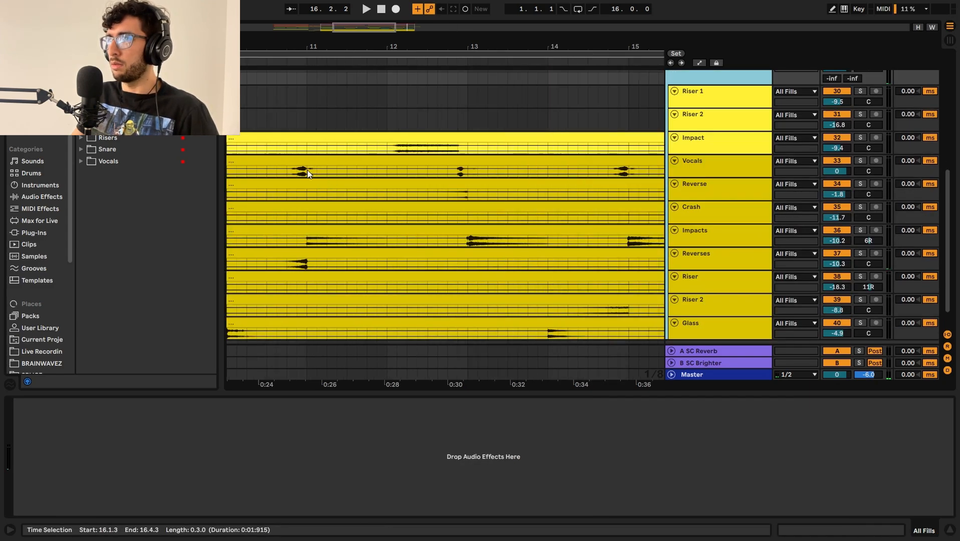
Step: Solo the All Fills group and place the insert marker at 9.1.1
{"action": "left_click", "coordinate": [292, 169]}
{"action": "scroll", "coordinate": [287, 167], "scroll_direction": "down", "scroll_amount": 3}
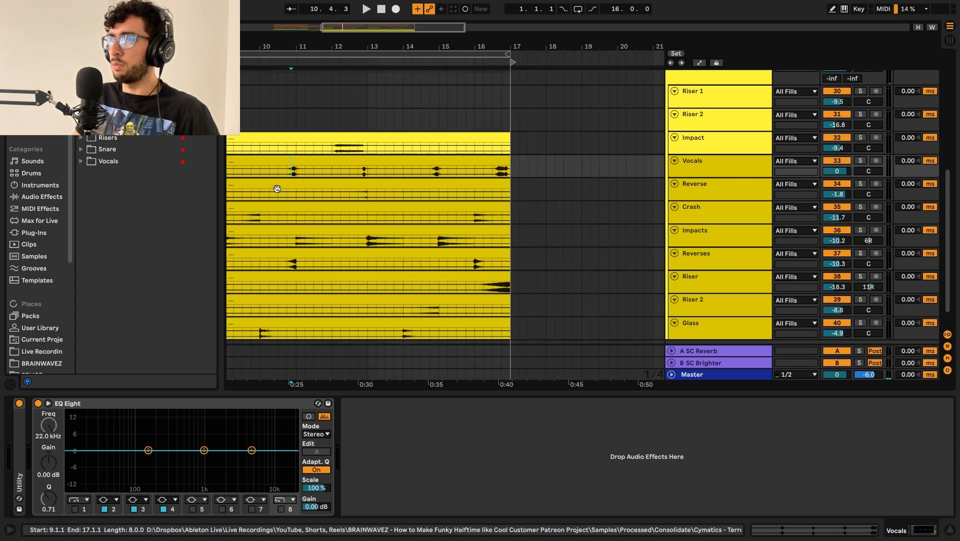
{"action": "scroll", "coordinate": [277, 196], "scroll_direction": "down", "scroll_amount": 1}
{"action": "left_click_drag", "start_coordinate": [277, 199], "coordinate": [445, 260]}
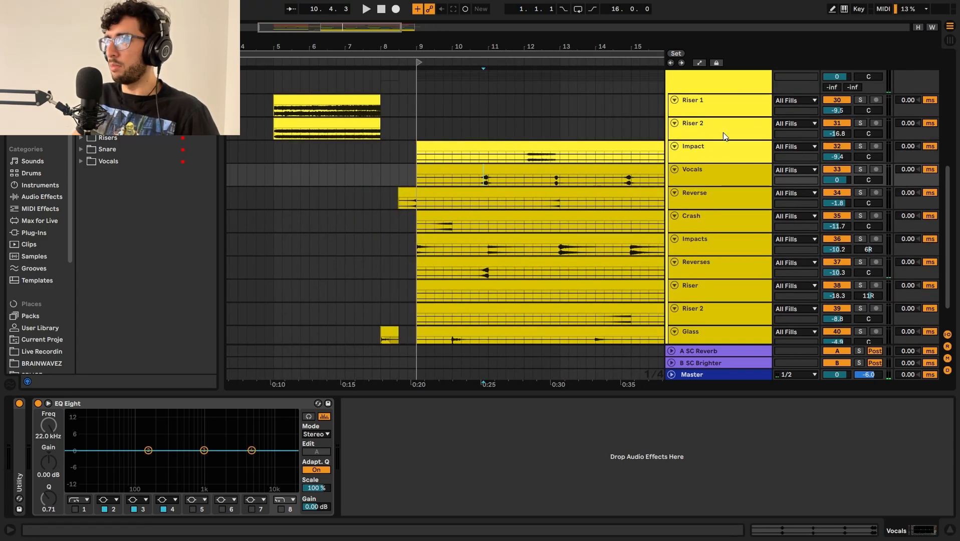
{"action": "scroll", "coordinate": [724, 132], "scroll_direction": "up", "scroll_amount": 3}
{"action": "left_click", "coordinate": [705, 231]}
{"action": "left_click", "coordinate": [480, 241]}
{"action": "left_click", "coordinate": [419, 223]}
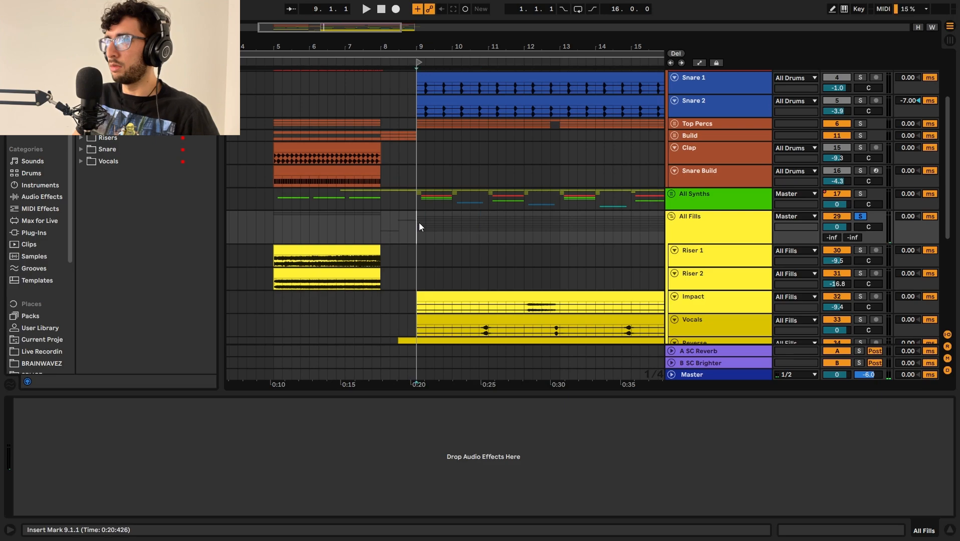
Step: Play the soloed fills from bar 9, following the crash, glass, vocal, reverse and impact sounds
{"action": "key", "text": "space"}
{"action": "scroll", "coordinate": [451, 217], "scroll_direction": "down", "scroll_amount": 5}
{"action": "scroll", "coordinate": [458, 217], "scroll_direction": "down", "scroll_amount": 1}
{"action": "scroll", "coordinate": [458, 217], "scroll_direction": "up", "scroll_amount": 2}
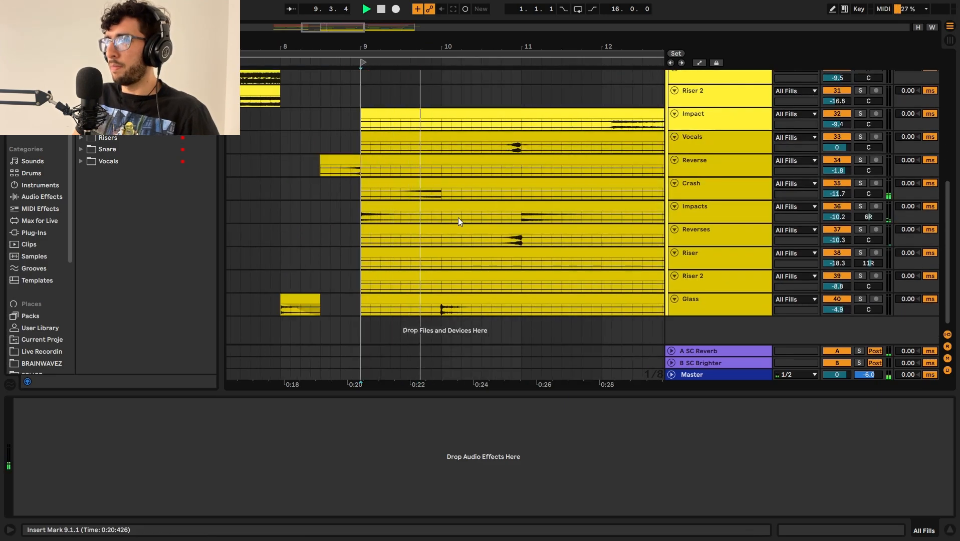
{"action": "scroll", "coordinate": [458, 217], "scroll_direction": "up", "scroll_amount": 1}
{"action": "scroll", "coordinate": [459, 217], "scroll_direction": "down", "scroll_amount": 1}
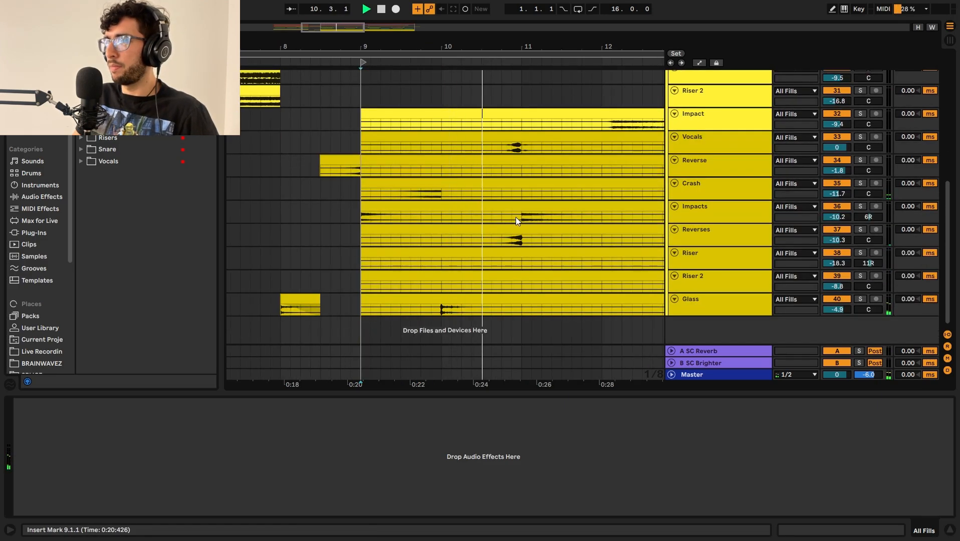
{"action": "left_click", "coordinate": [517, 201]}
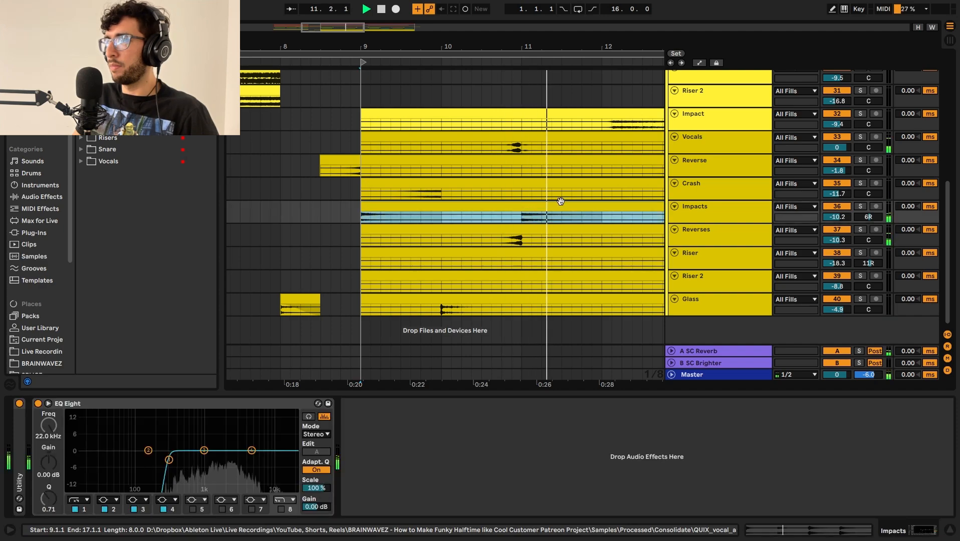
Step: Enlarge the Crash track and place the insert marker on the Impacts track at 11.1.1
{"action": "left_click", "coordinate": [708, 194]}
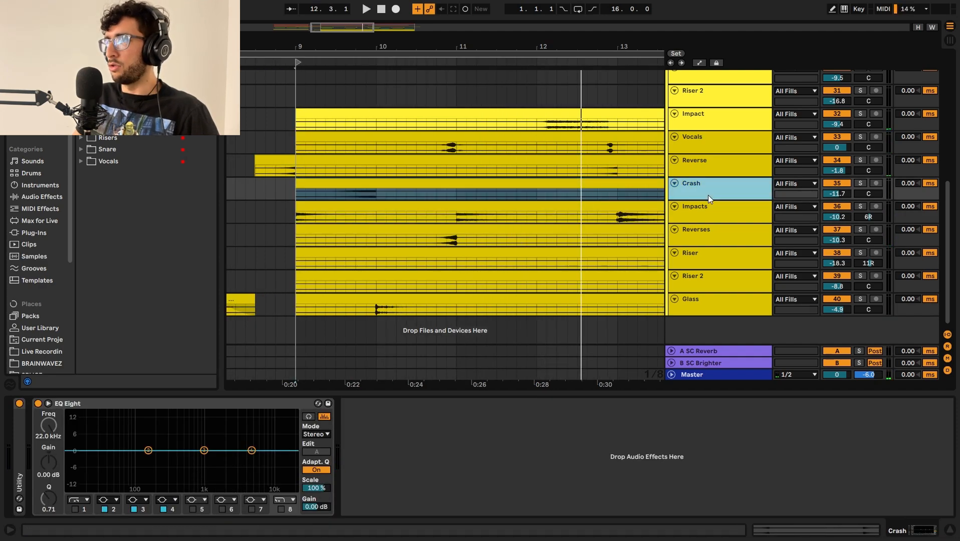
{"action": "left_click_drag", "start_coordinate": [710, 200], "coordinate": [710, 222]}
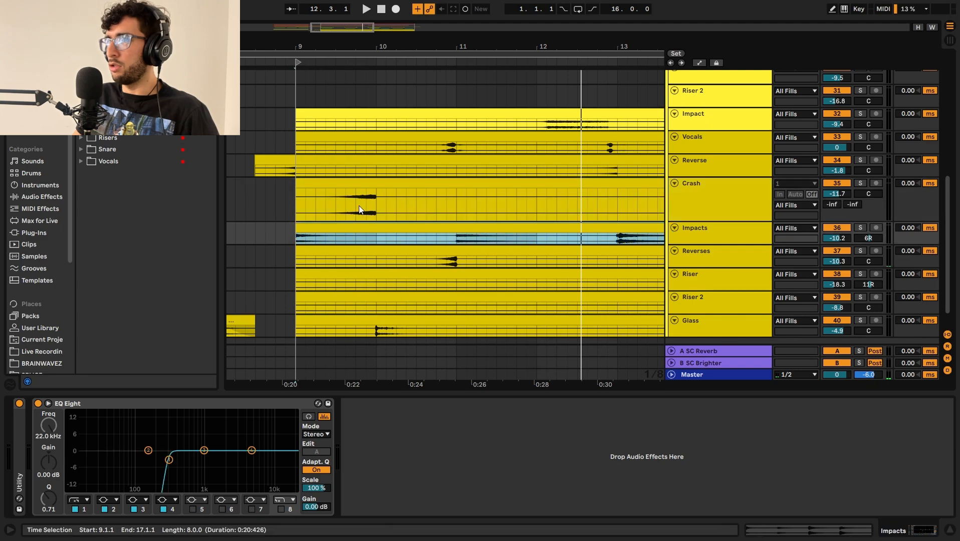
{"action": "left_click", "coordinate": [446, 236]}
{"action": "left_click", "coordinate": [458, 239]}
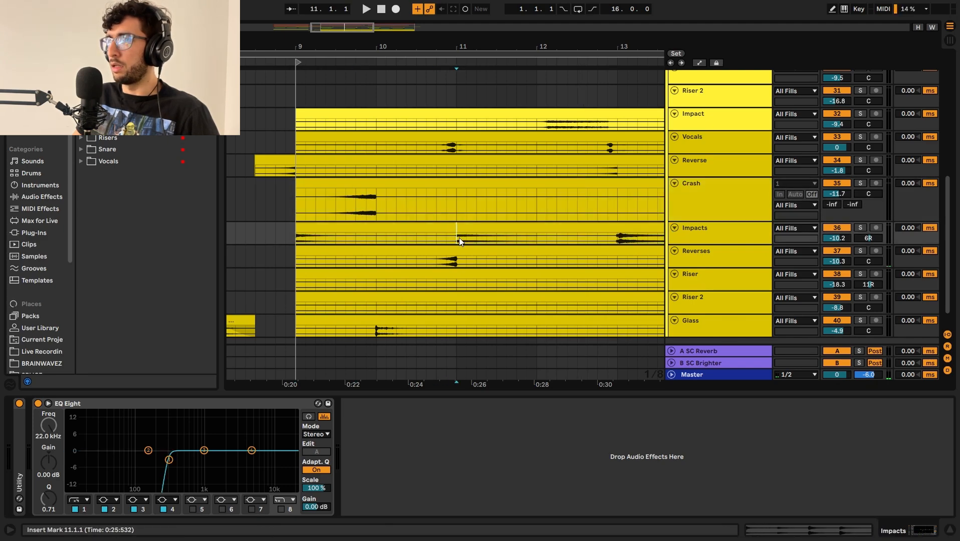
Step: Hide the device view and look over how the fill clips are spread across the arrangement
{"action": "scroll", "coordinate": [459, 238], "scroll_direction": "down", "scroll_amount": 2}
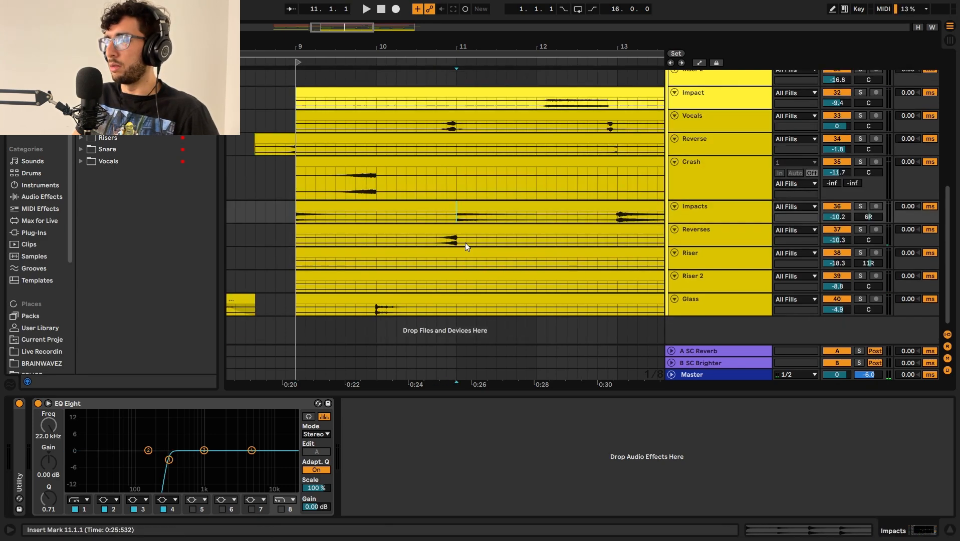
{"action": "left_click", "coordinate": [949, 531]}
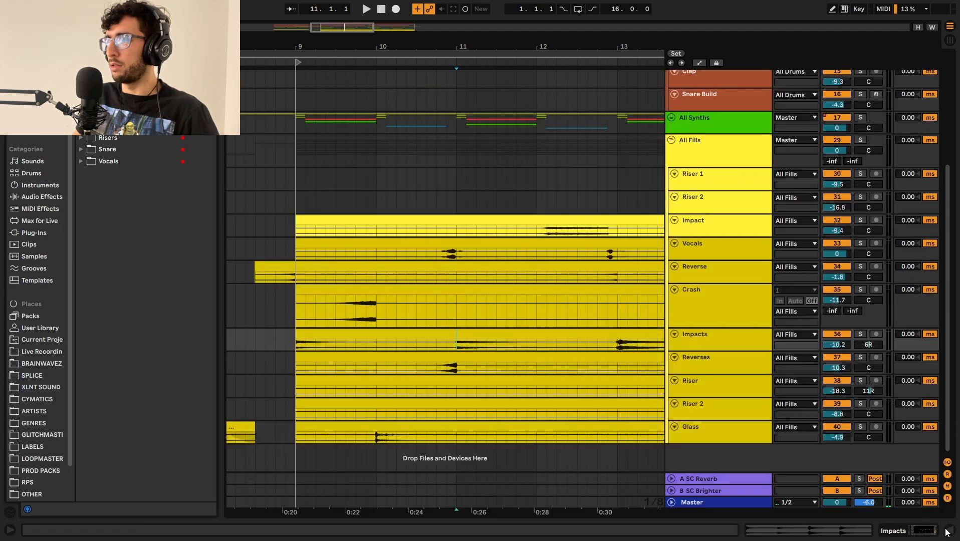
{"action": "scroll", "coordinate": [468, 237], "scroll_direction": "down", "scroll_amount": 5}
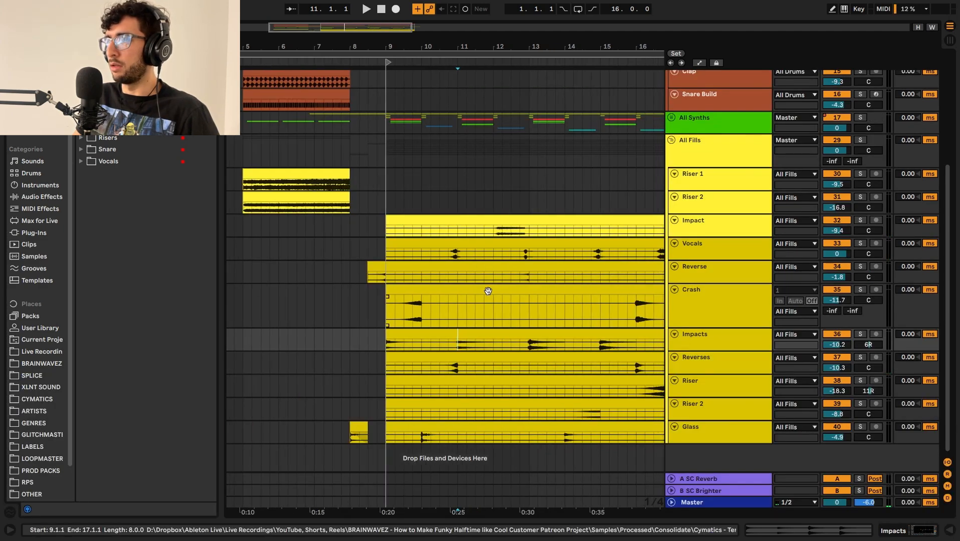
{"action": "scroll", "coordinate": [408, 235], "scroll_direction": "up", "scroll_amount": 3}
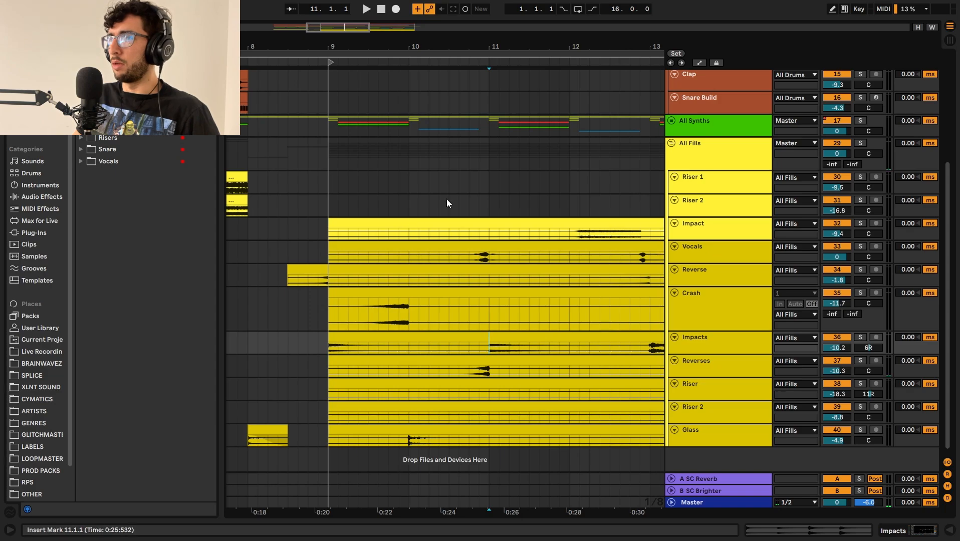
{"action": "left_click", "coordinate": [500, 177]}
{"action": "left_click", "coordinate": [570, 183]}
{"action": "left_click_drag", "start_coordinate": [572, 152], "coordinate": [466, 191]}
{"action": "left_click", "coordinate": [513, 224]}
{"action": "scroll", "coordinate": [514, 224], "scroll_direction": "down", "scroll_amount": 4}
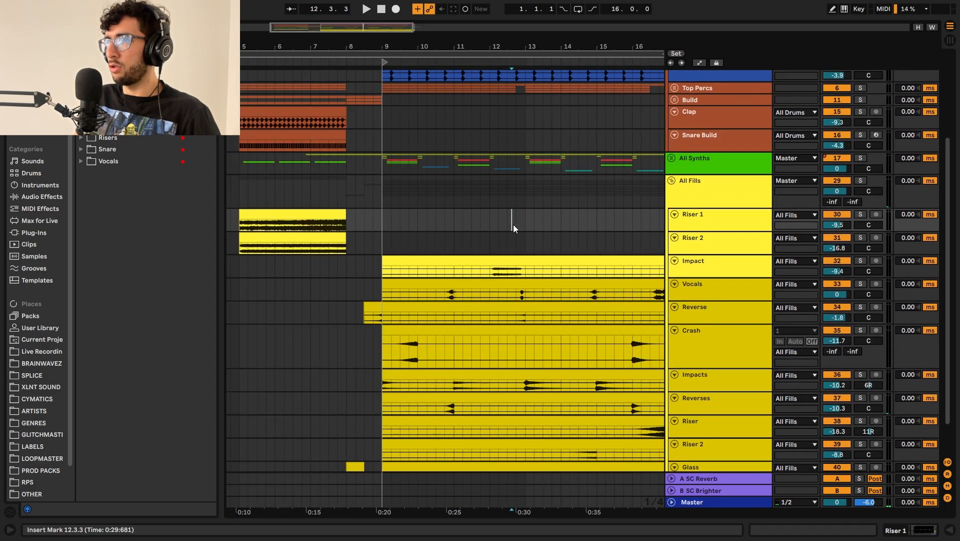
{"action": "scroll", "coordinate": [513, 240], "scroll_direction": "down", "scroll_amount": 2}
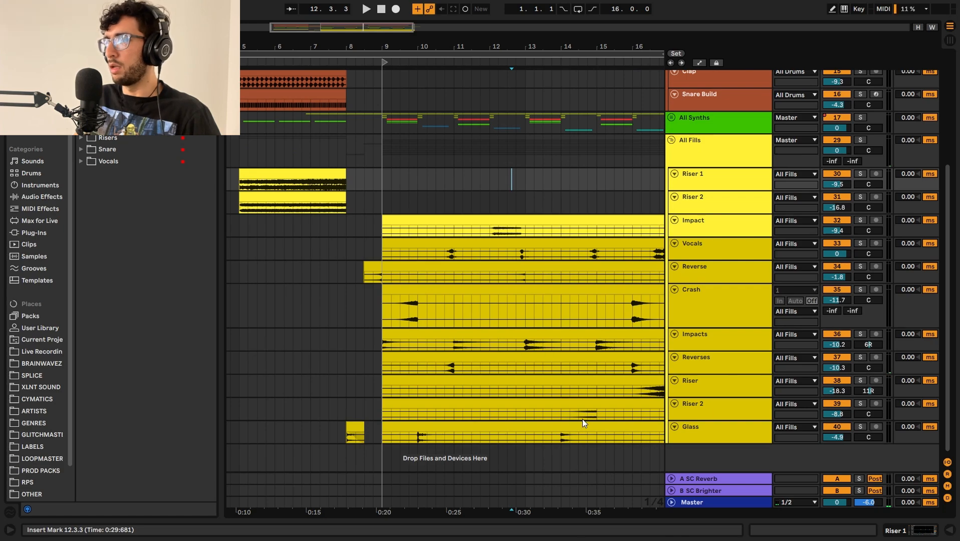
Step: Audition the Glass and Riser 2 fills around bar 14, and place the insert marker on Glass at 14.1.1
{"action": "left_click", "coordinate": [564, 427]}
{"action": "left_click", "coordinate": [562, 413]}
{"action": "key", "text": "space"}
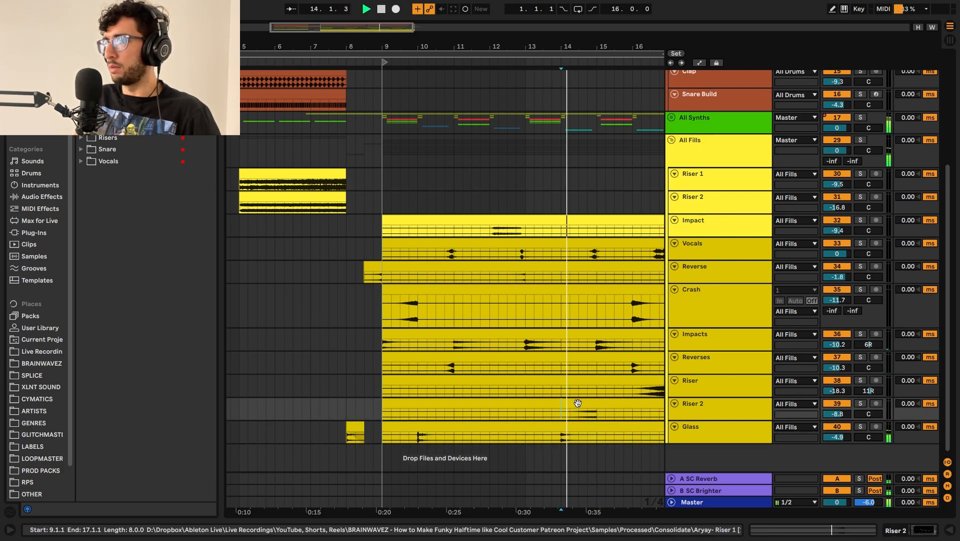
{"action": "left_click", "coordinate": [580, 425]}
{"action": "left_click", "coordinate": [569, 414]}
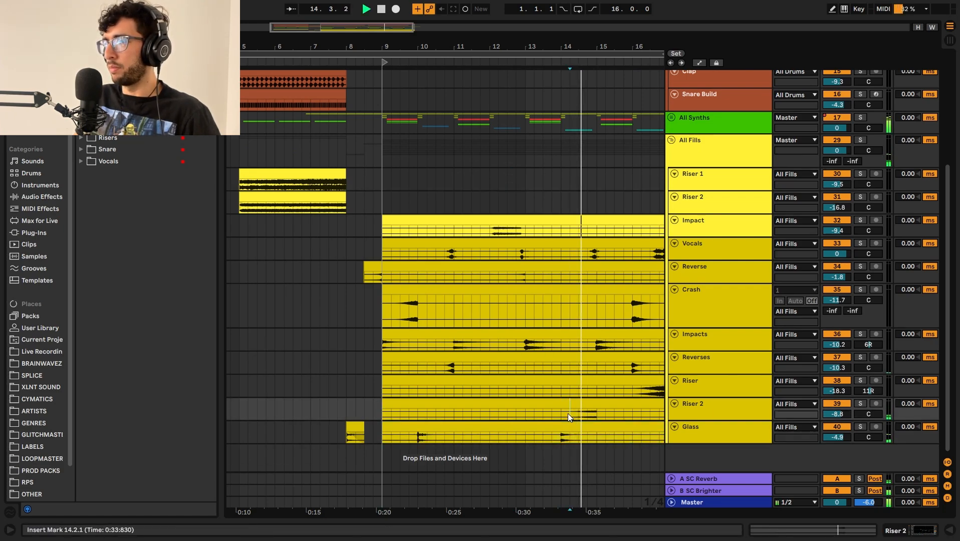
{"action": "key", "text": "space"}
{"action": "left_click", "coordinate": [561, 440]}
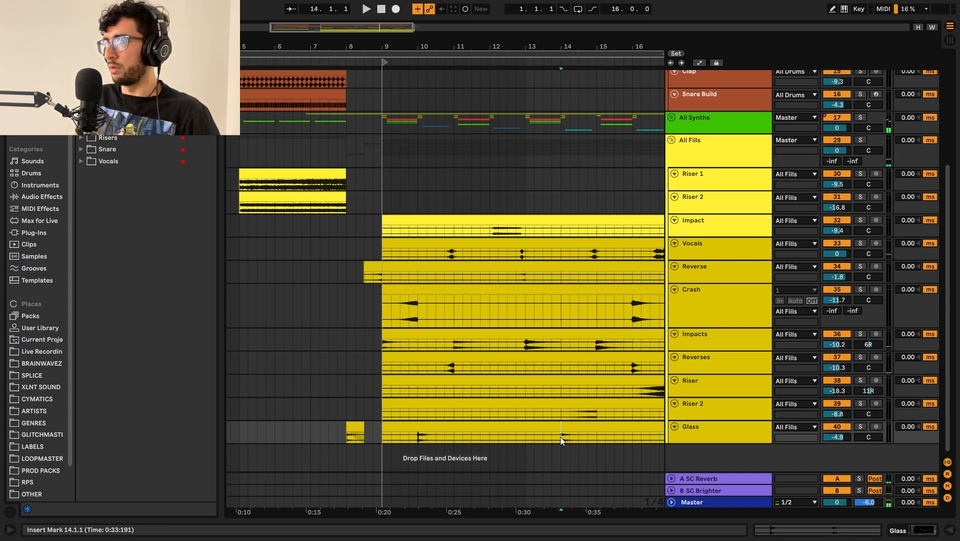
Step: Solo and play the Glass fill from 14.1.1, and likewise the Riser 2 fill from 14.3.1
{"action": "key", "text": "s"}
{"action": "key", "text": "space"}
{"action": "key", "text": "space"}
{"action": "left_click", "coordinate": [577, 410]}
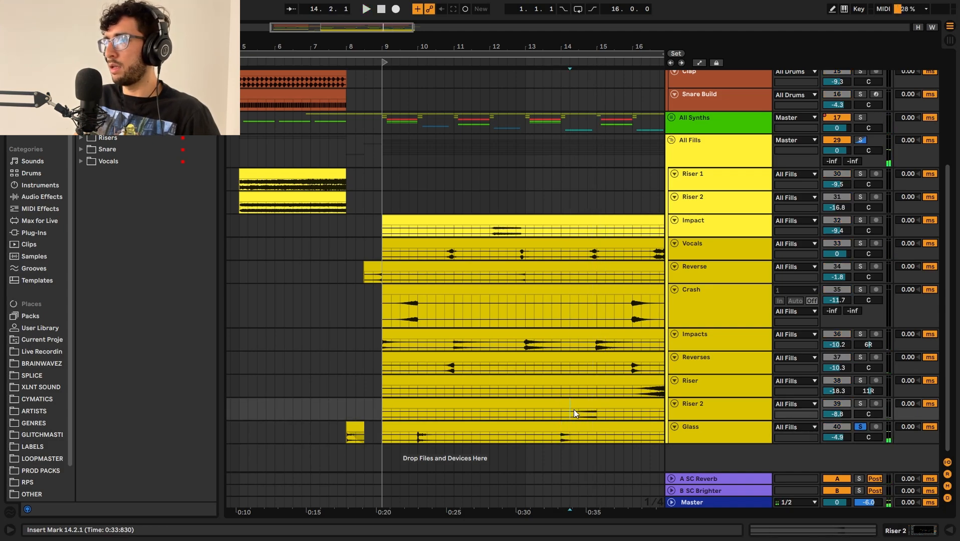
{"action": "key", "text": "s"}
Step: Solo the Impacts track and briefly play its hit from 15.1.1
{"action": "key", "text": "space"}
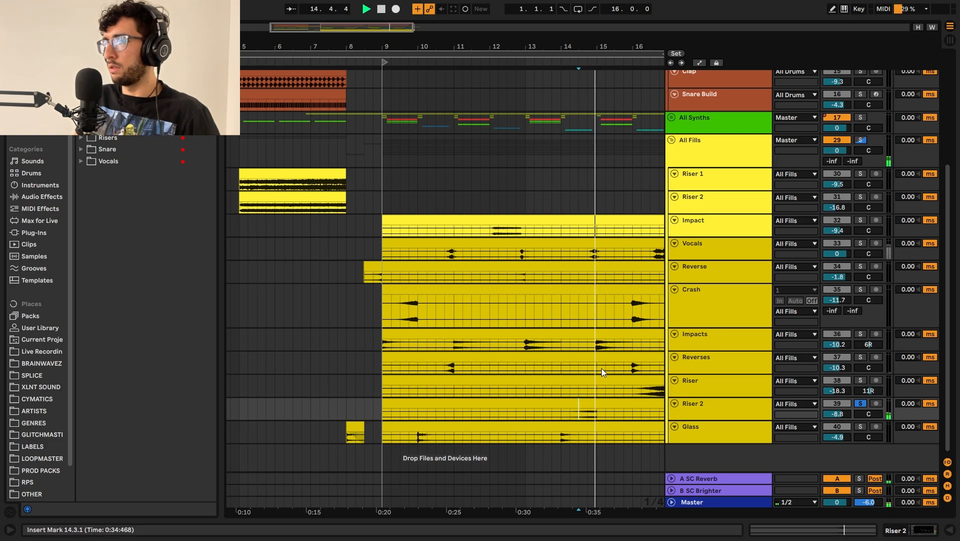
{"action": "left_click", "coordinate": [597, 344]}
{"action": "key", "text": "s"}
{"action": "key", "text": "space"}
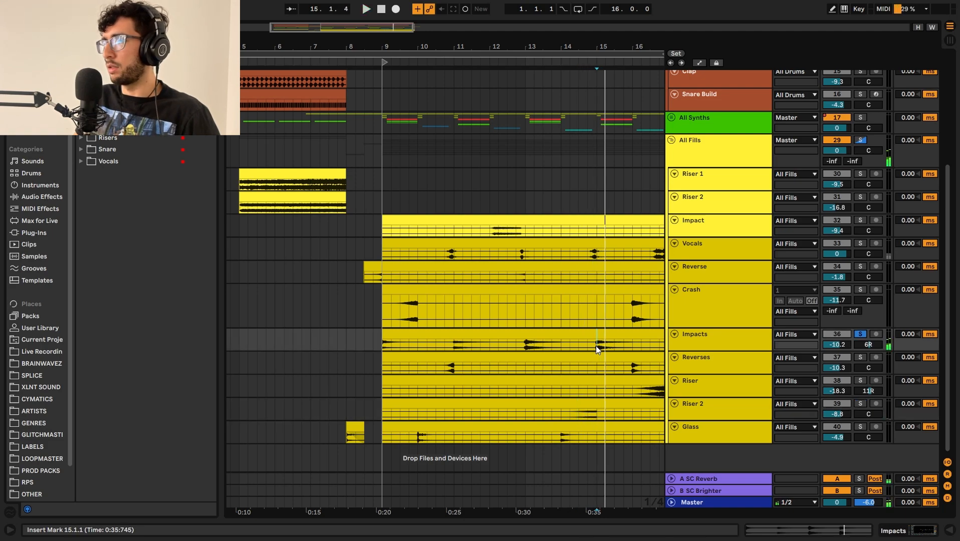
{"action": "key", "text": "space"}
Step: Collapse all the tracks inside the All Fills group and keep the automation lanes hidden
{"action": "left_click", "coordinate": [495, 187]}
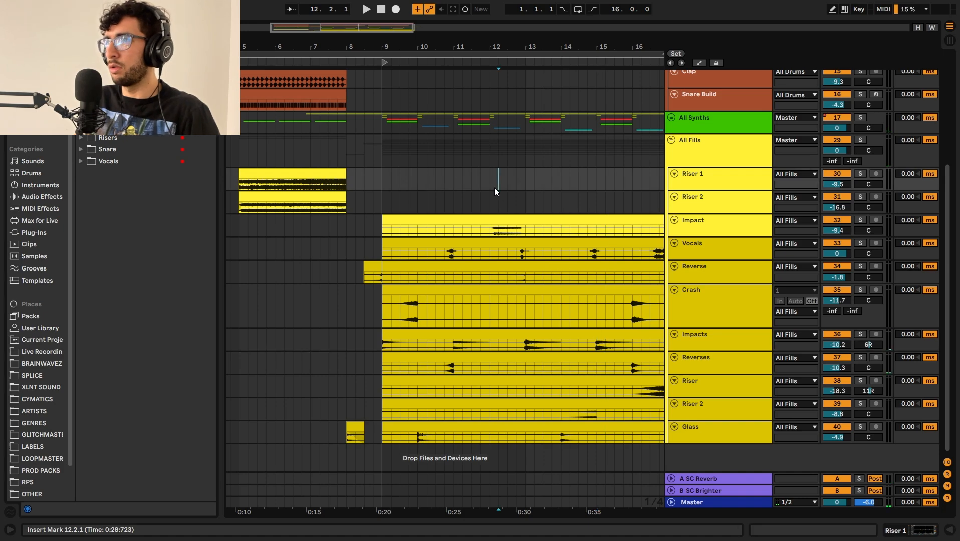
{"action": "key", "text": "minus"}
{"action": "key", "text": "minus"}
{"action": "key", "text": "a"}
{"action": "key", "text": "s"}
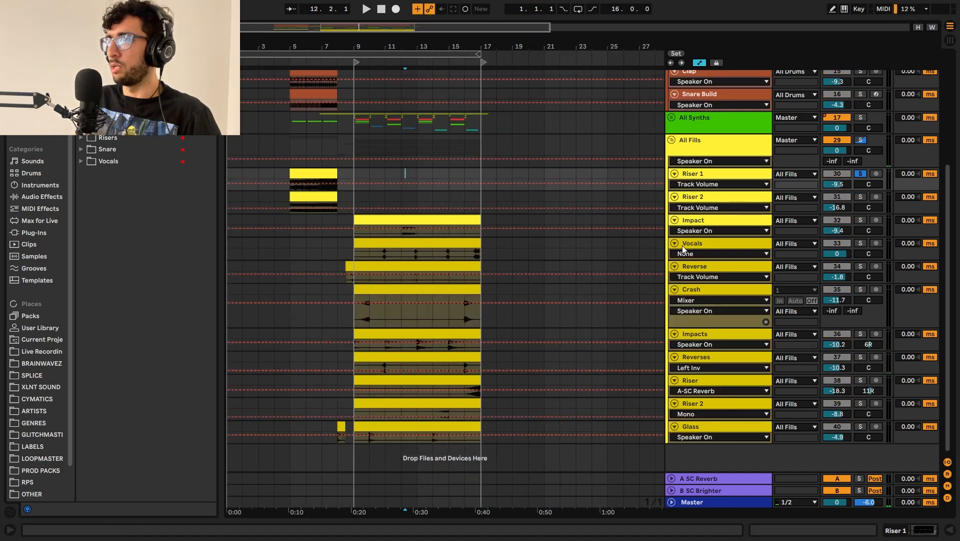
{"action": "key", "text": "a"}
{"action": "left_click", "coordinate": [675, 243], "text": "alt"}
{"action": "left_click", "coordinate": [369, 171]}
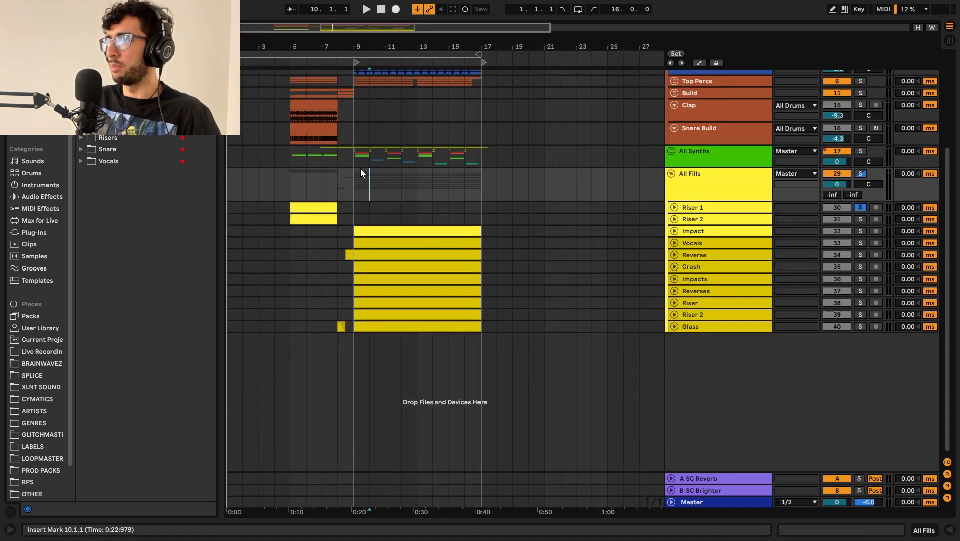
Step: Clear the solo on the fills and place the insert marker on All Synths at the start of bar 9
{"action": "left_click", "coordinate": [364, 159]}
{"action": "key", "text": "plus"}
{"action": "key", "text": "plus"}
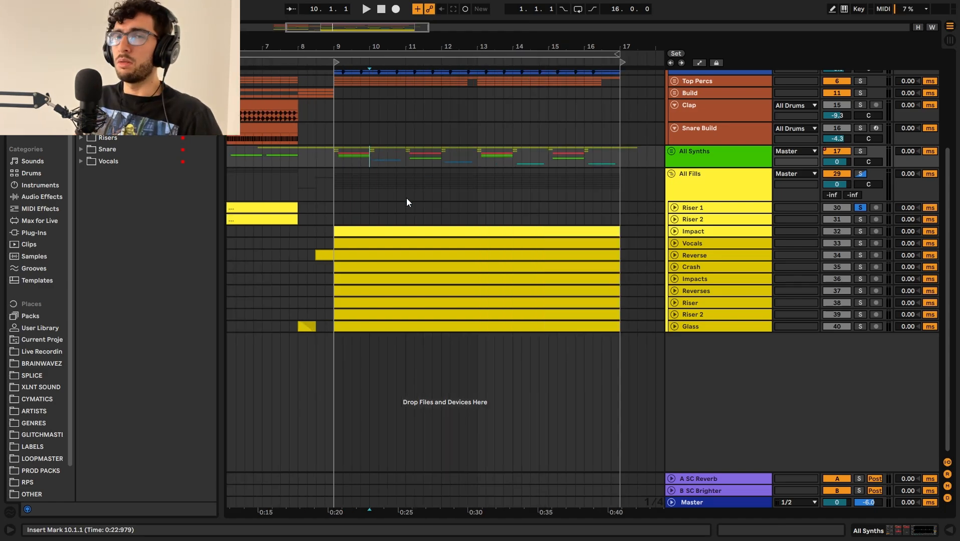
{"action": "left_click_drag", "start_coordinate": [350, 175], "coordinate": [343, 170]}
{"action": "left_click", "coordinate": [342, 160]}
{"action": "key", "text": "s"}
{"action": "key", "text": "s"}
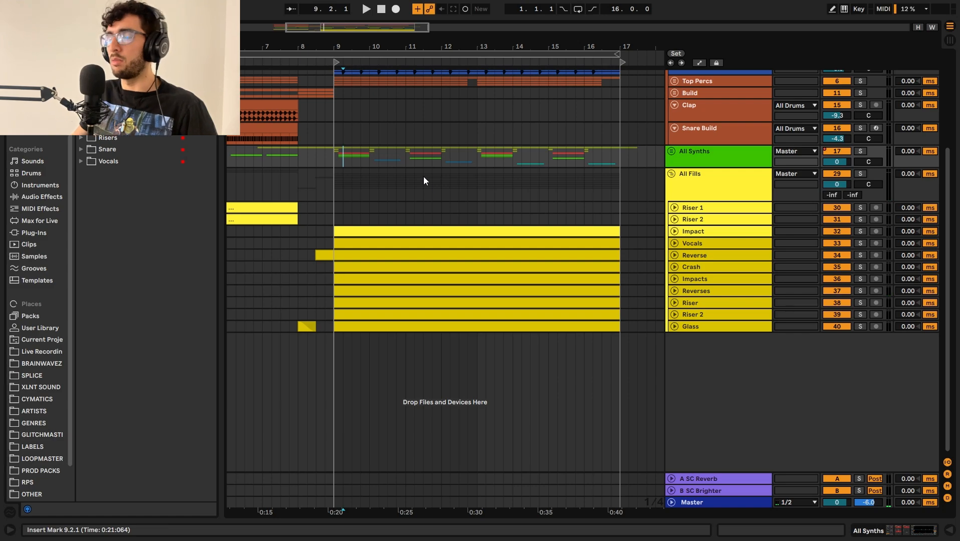
{"action": "left_click", "coordinate": [335, 161]}
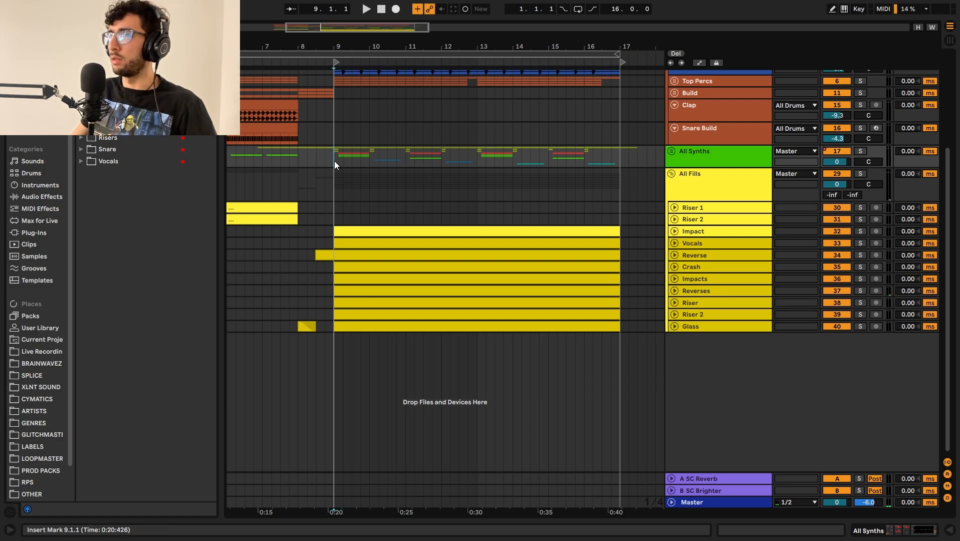
{"action": "left_click", "coordinate": [343, 157]}
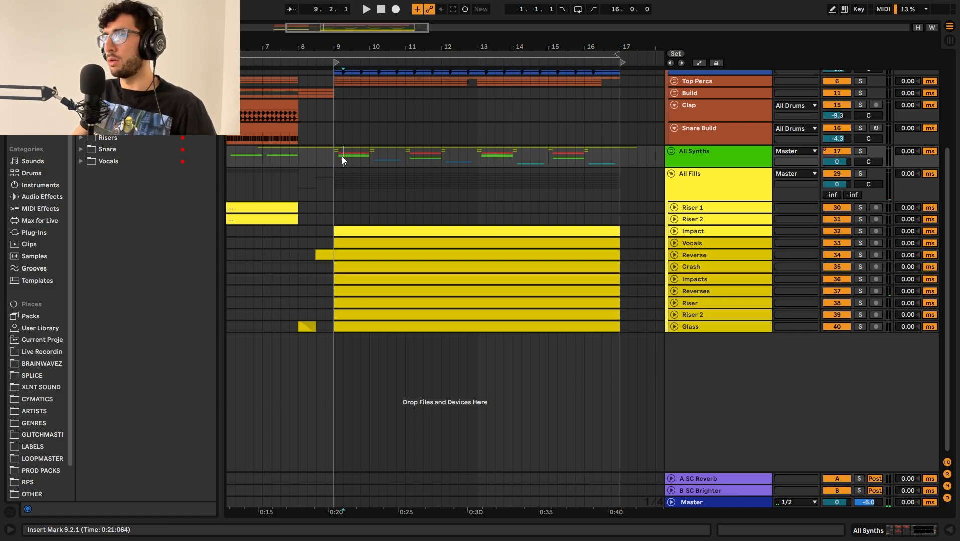
{"action": "left_click", "coordinate": [336, 162]}
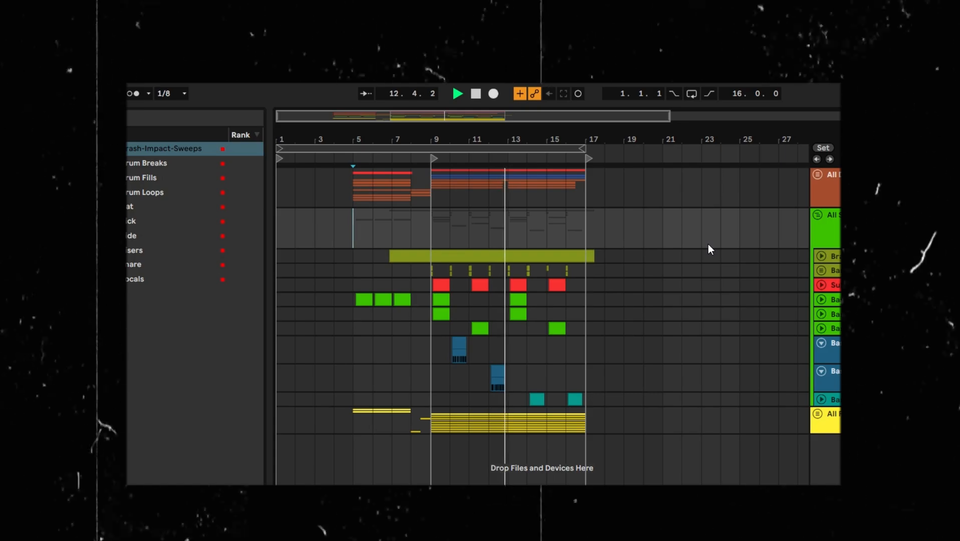
Step: Collapse the two blue bass tracks in the All Synths group while the arrangement plays
{"action": "left_click", "coordinate": [821, 345], "text": "alt"}
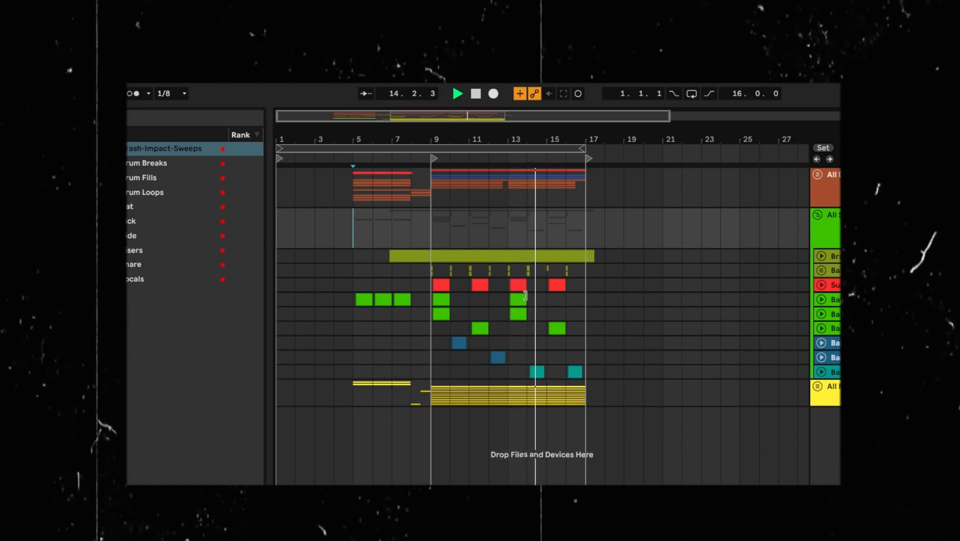